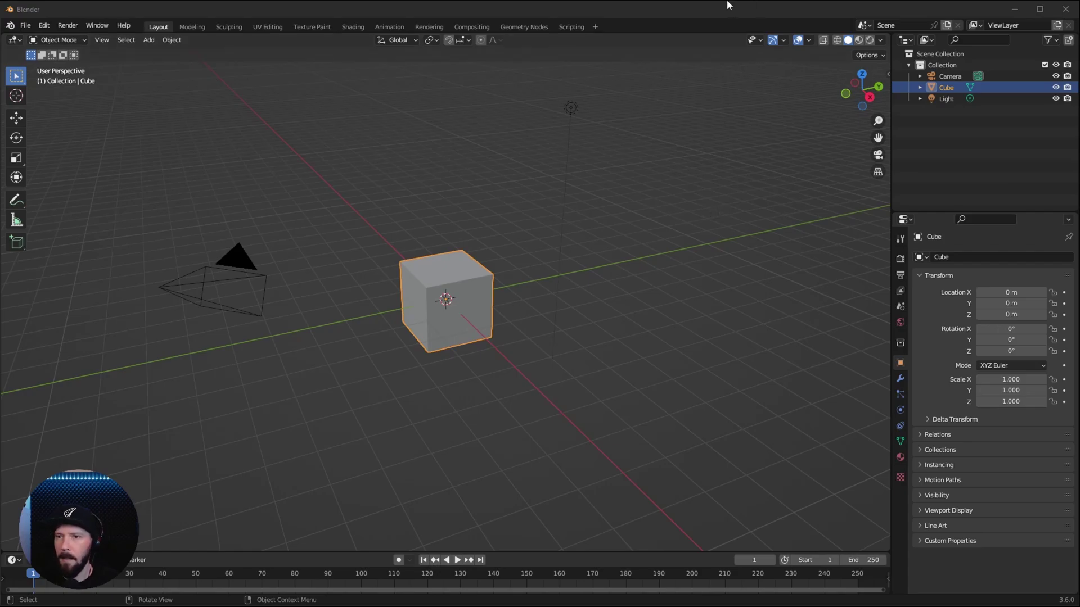
Set the cube's dimensions to 40 × 4.2 × 0.5 m in the sidebar.
{"action": "key", "text": "n"}
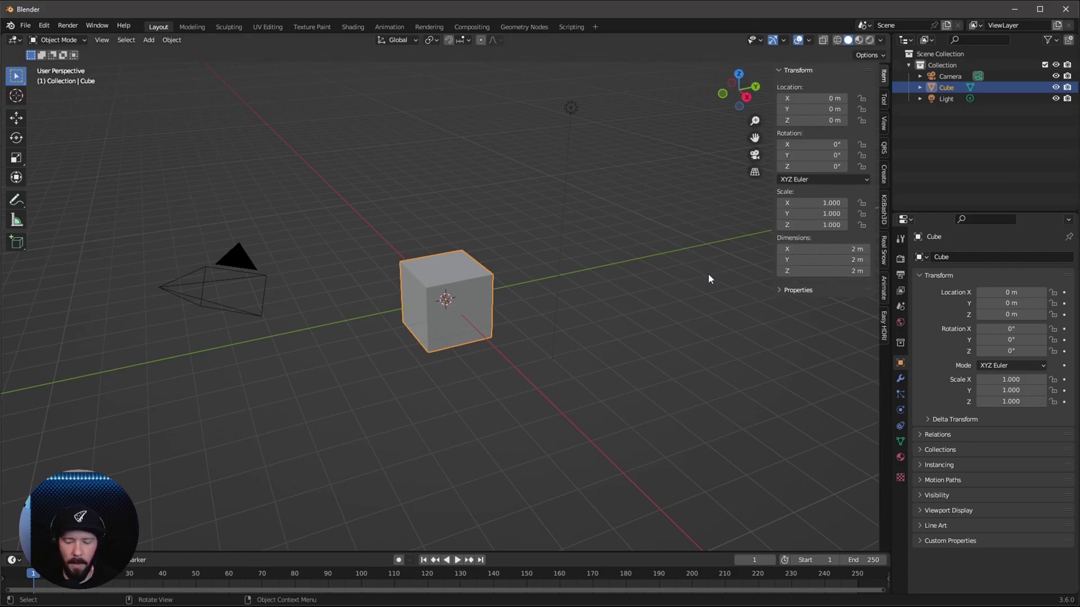
{"action": "left_click", "coordinate": [845, 249]}
{"action": "type", "text": "40"}
{"action": "key", "text": "Tab"}
{"action": "type", "text": "4.2"}
{"action": "key", "text": "Tab"}
{"action": "type", "text": "0.5"}
{"action": "key", "text": "Return"}
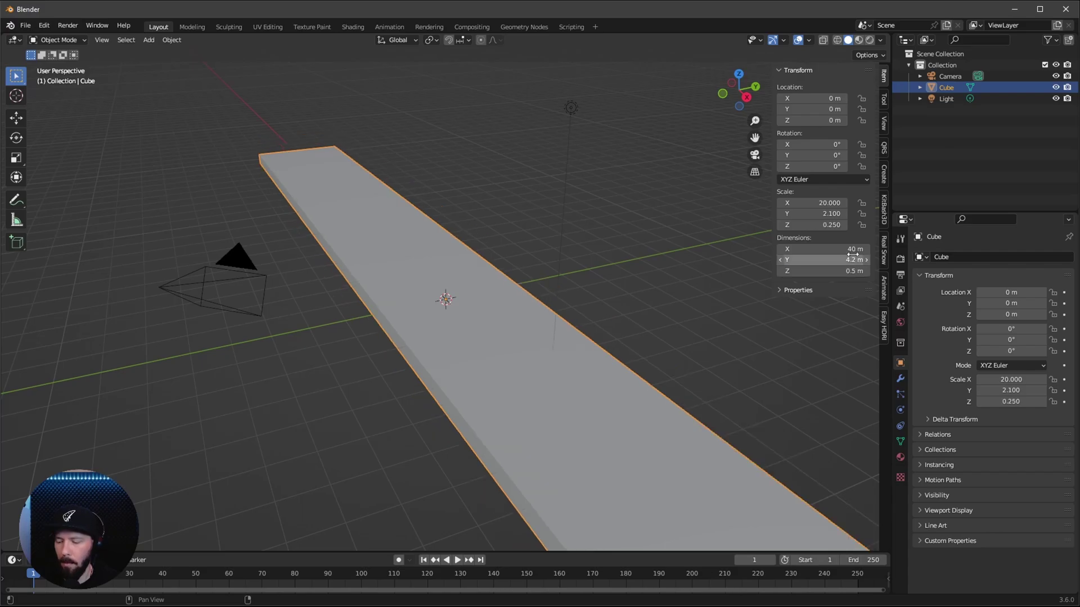
Lower the slab to a Z location of −0.2 m.
{"action": "left_click", "coordinate": [832, 122]}
{"action": "key", "text": "BackSpace"}
{"action": "type", "text": "-.2"}
{"action": "key", "text": "Return"}
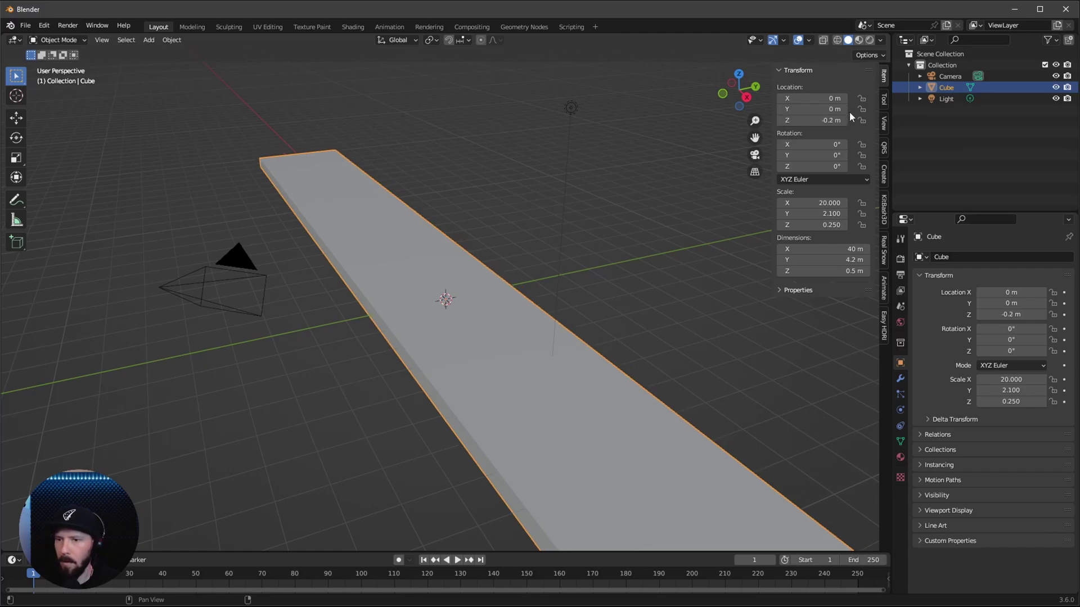
Turn the timeline into an enlarged Asset Browser showing the character catalog.
{"action": "middle_click_drag", "start_coordinate": [507, 196], "coordinate": [427, 186]}
{"action": "left_click", "coordinate": [14, 560]}
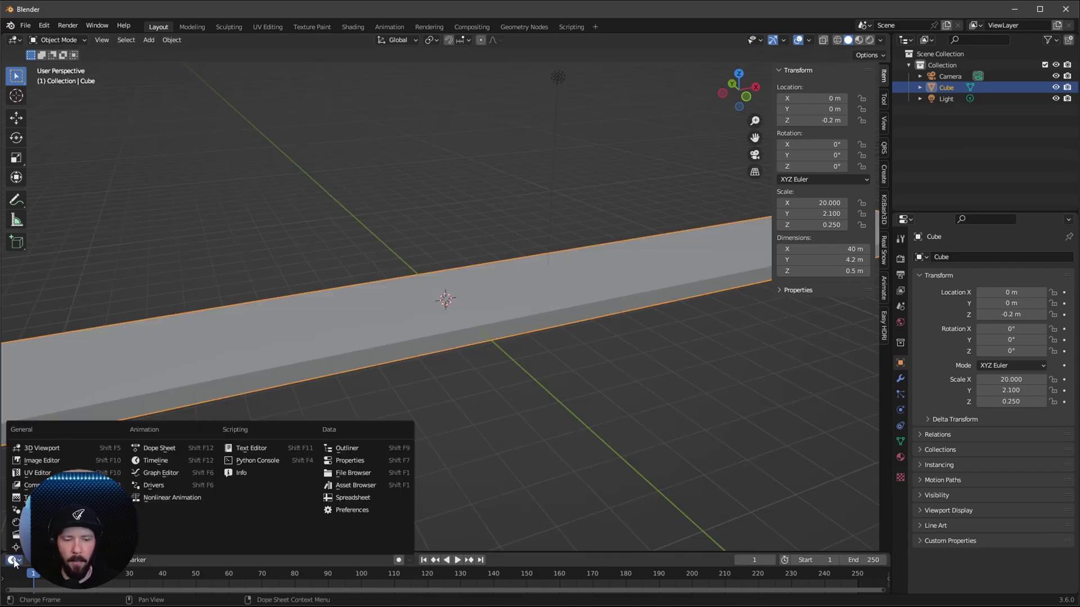
{"action": "left_click", "coordinate": [365, 485]}
{"action": "left_click_drag", "start_coordinate": [384, 553], "coordinate": [383, 392]}
{"action": "left_click", "coordinate": [17, 511]}
Drag RUST_3d_Low into the scene and clear its rotation and location to the origin.
{"action": "left_click_drag", "start_coordinate": [274, 440], "coordinate": [399, 282]}
{"action": "key", "text": "alt+r"}
{"action": "key", "text": "alt+g"}
Shrink the Asset Browser back down to enlarge the viewport.
{"action": "middle_click_drag", "start_coordinate": [538, 256], "coordinate": [459, 244]}
{"action": "left_click_drag", "start_coordinate": [467, 392], "coordinate": [472, 579]}
{"action": "key", "text": "shift+a"}
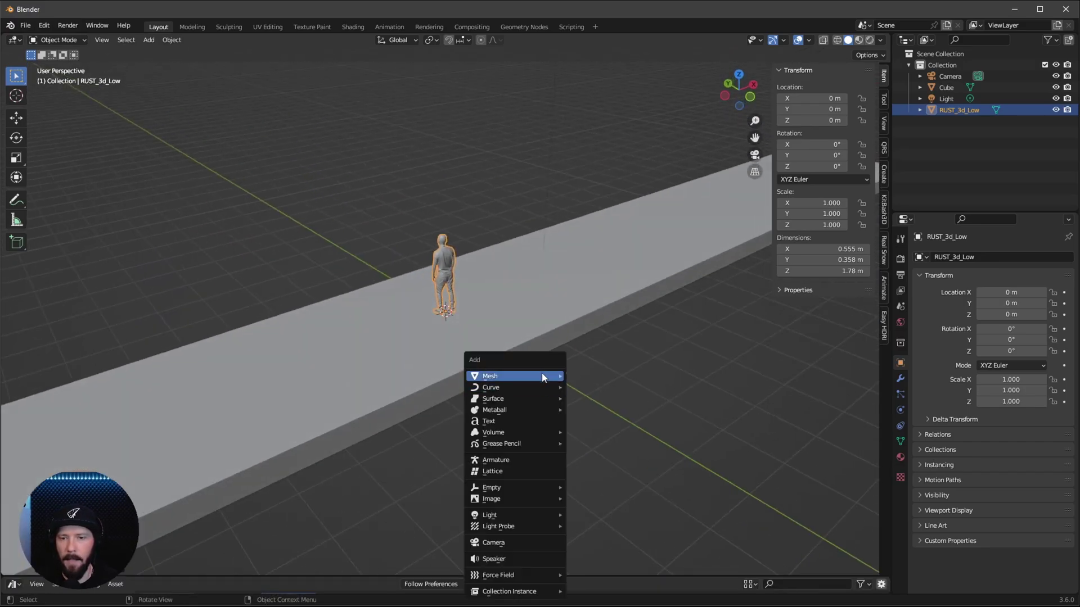
{"action": "mouse_move", "coordinate": [537, 381]}
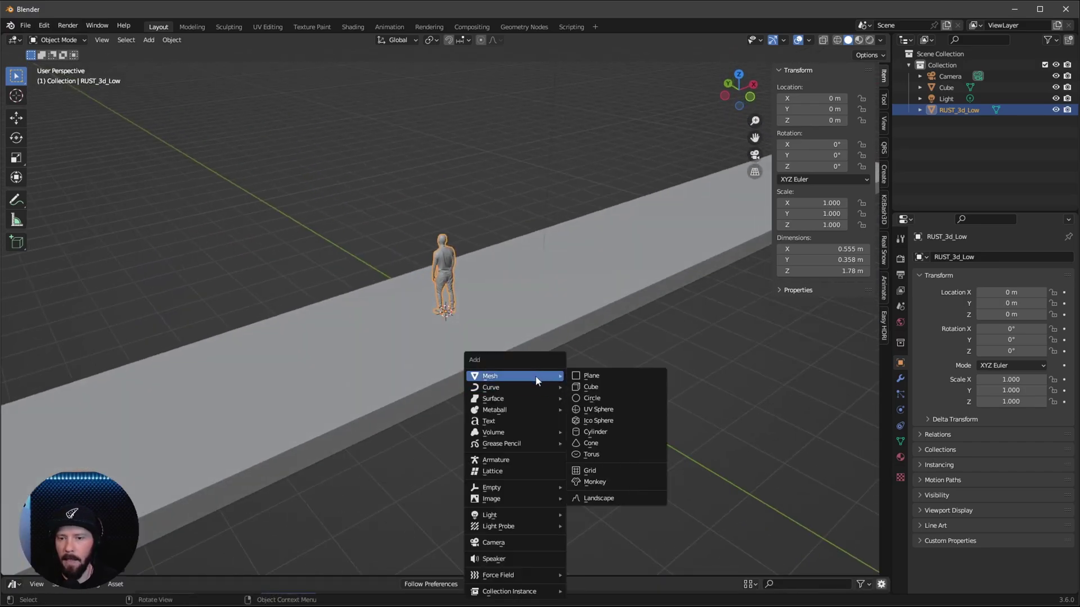
Add a plane and size it 40 × 15 m.
{"action": "left_click", "coordinate": [607, 378]}
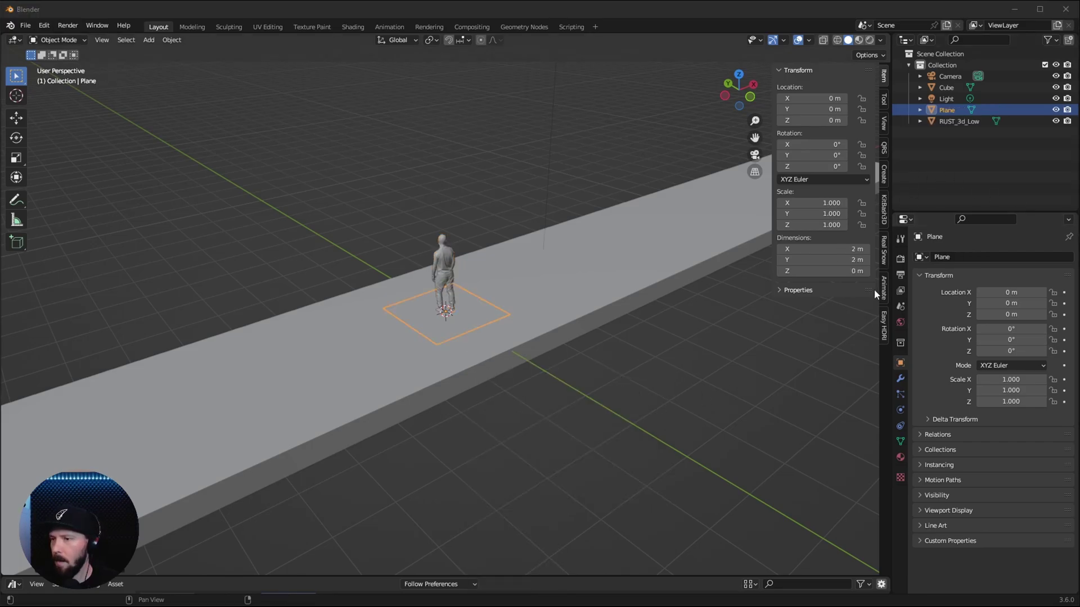
{"action": "left_click", "coordinate": [852, 249]}
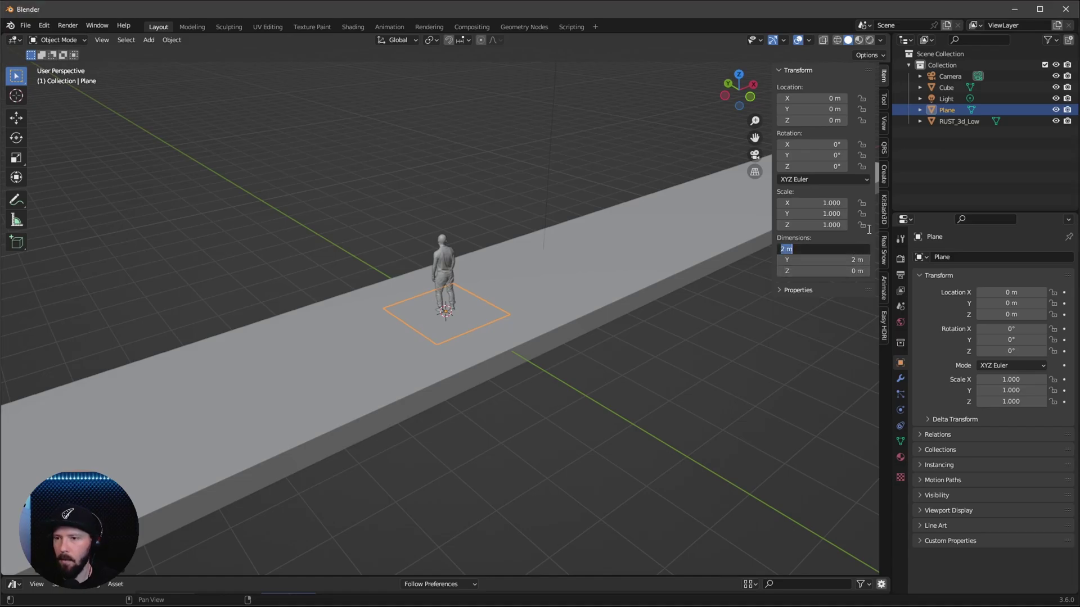
{"action": "type", "text": "40"}
{"action": "key", "text": "Tab"}
{"action": "type", "text": "15"}
{"action": "key", "text": "Return"}
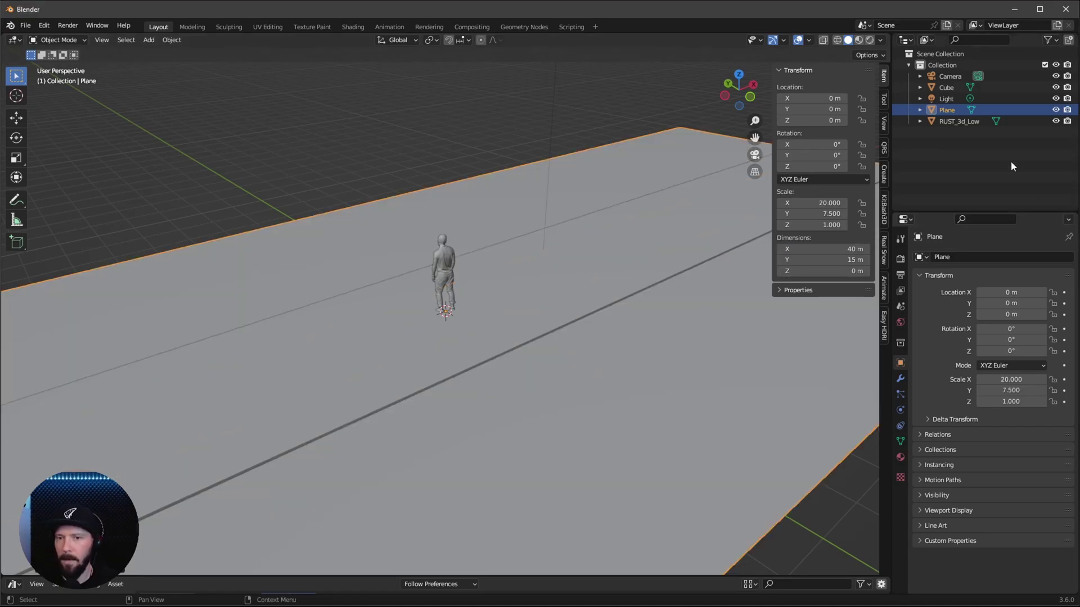
Move the plane to Y −5 m and lower it slightly beneath the walkway.
{"action": "left_click", "coordinate": [822, 109]}
{"action": "key", "text": "BackSpace"}
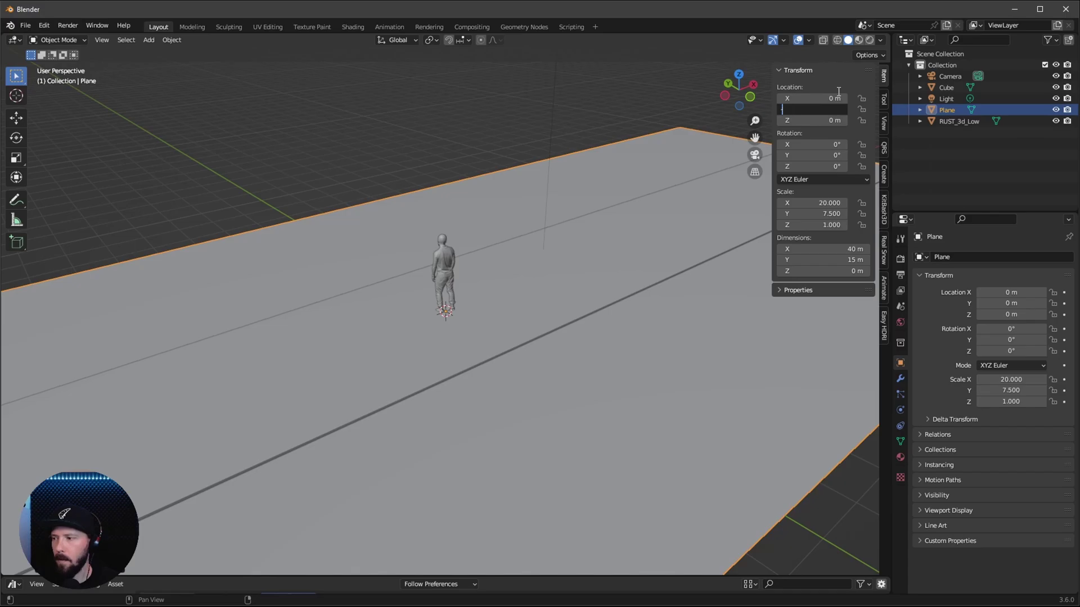
{"action": "type", "text": "-5"}
{"action": "key", "text": "Tab"}
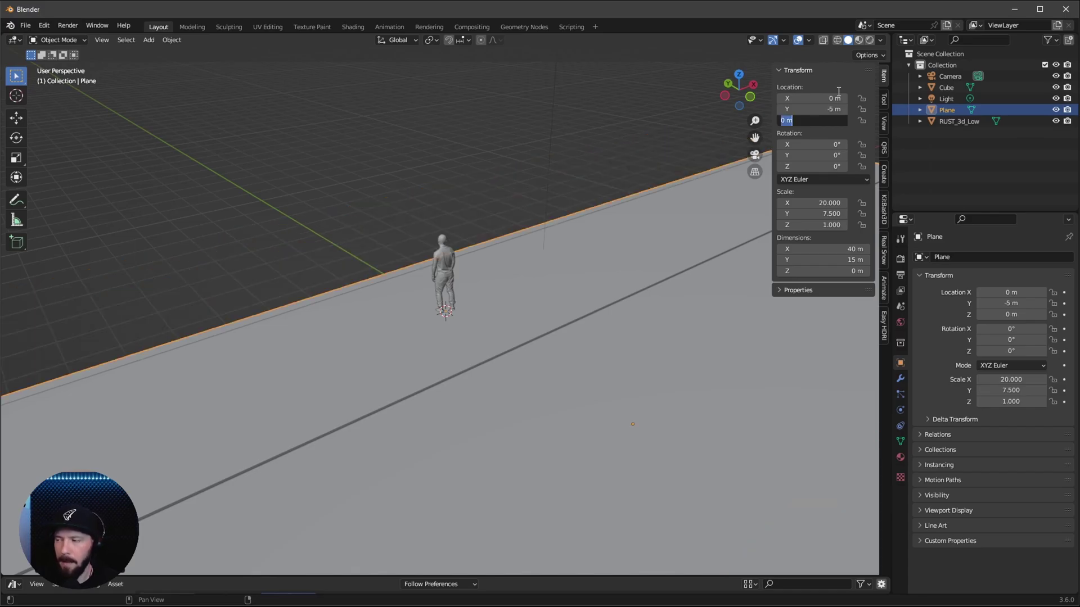
{"action": "key", "text": "BackSpace"}
{"action": "type", "text": "-0.9"}
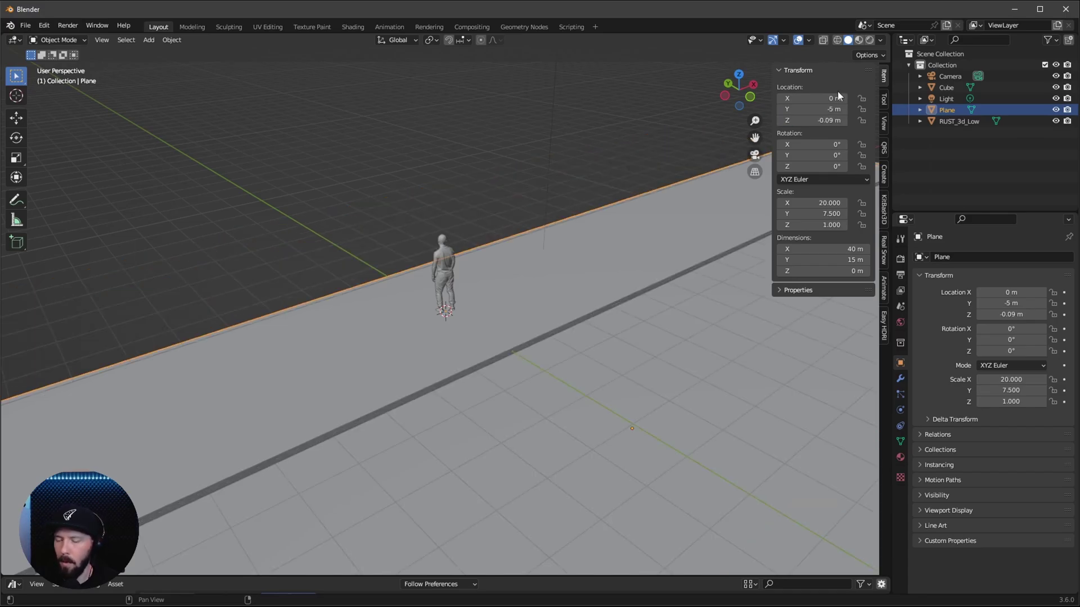
{"action": "key", "text": "Return"}
{"action": "left_click", "coordinate": [541, 289]}
Add a cube and scale it to 7.5 × 0.125 × 0.125 as a thin bar.
{"action": "key", "text": "shift+a"}
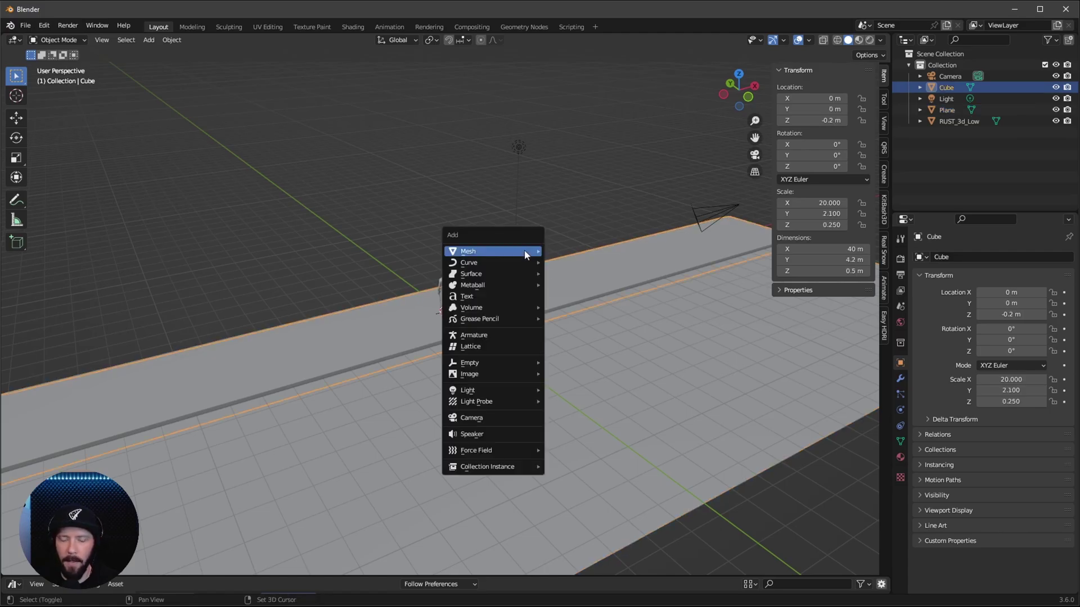
{"action": "mouse_move", "coordinate": [530, 253]}
{"action": "left_click", "coordinate": [582, 262]}
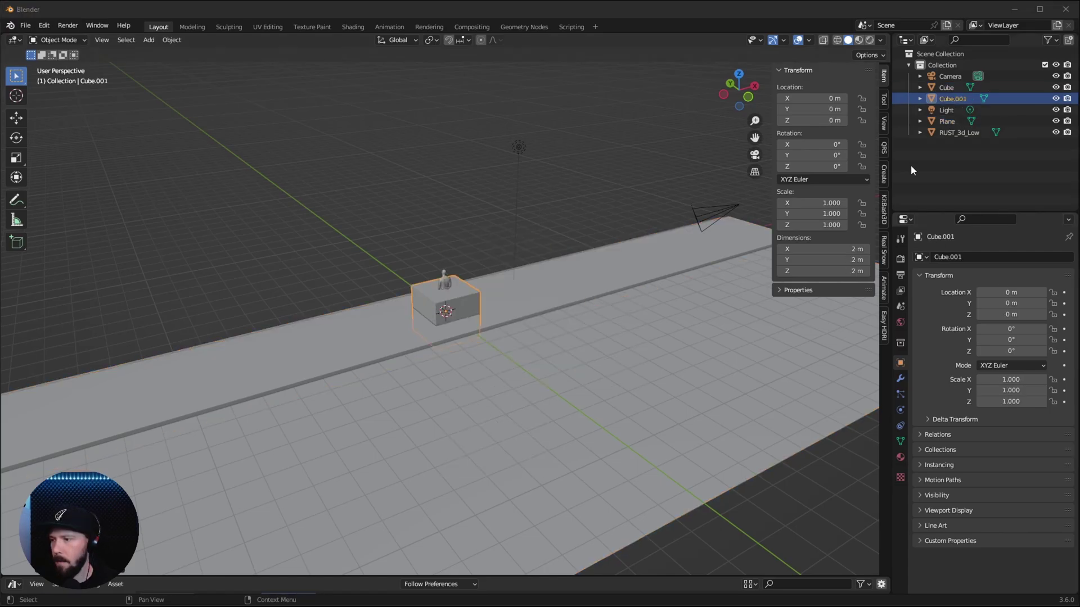
{"action": "left_click", "coordinate": [827, 207]}
{"action": "type", "text": "7.5"}
{"action": "key", "text": "Tab"}
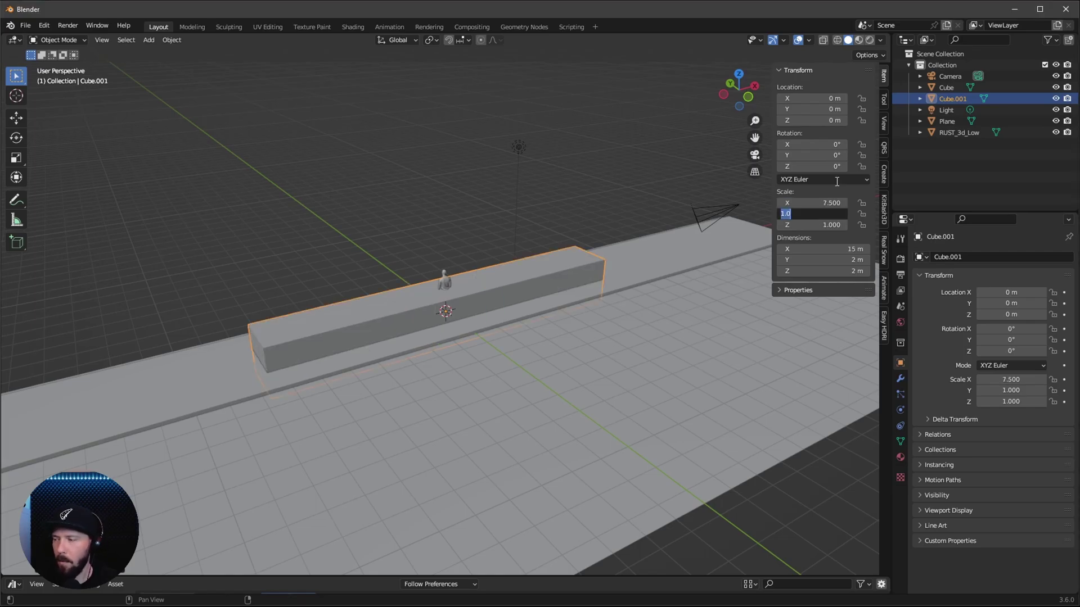
{"action": "type", "text": "1"}
{"action": "key", "text": "Tab"}
{"action": "key", "text": "BackSpace"}
{"action": "type", "text": ".125"}
{"action": "key", "text": "Return"}
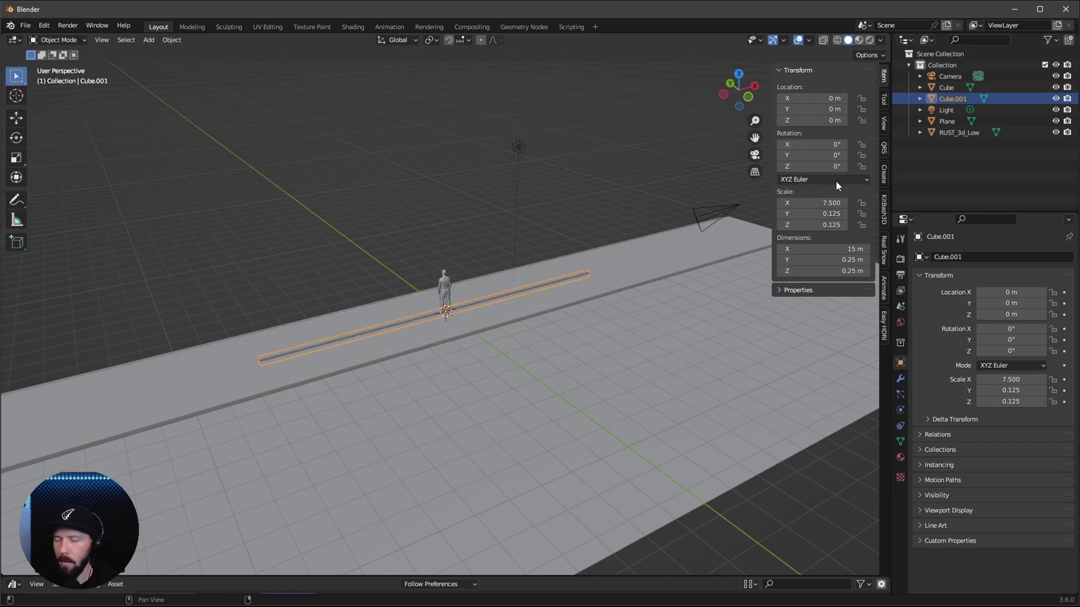
Move the bar to a Y location of 2.25 m.
{"action": "left_click", "coordinate": [827, 109]}
{"action": "type", "text": "2.25"}
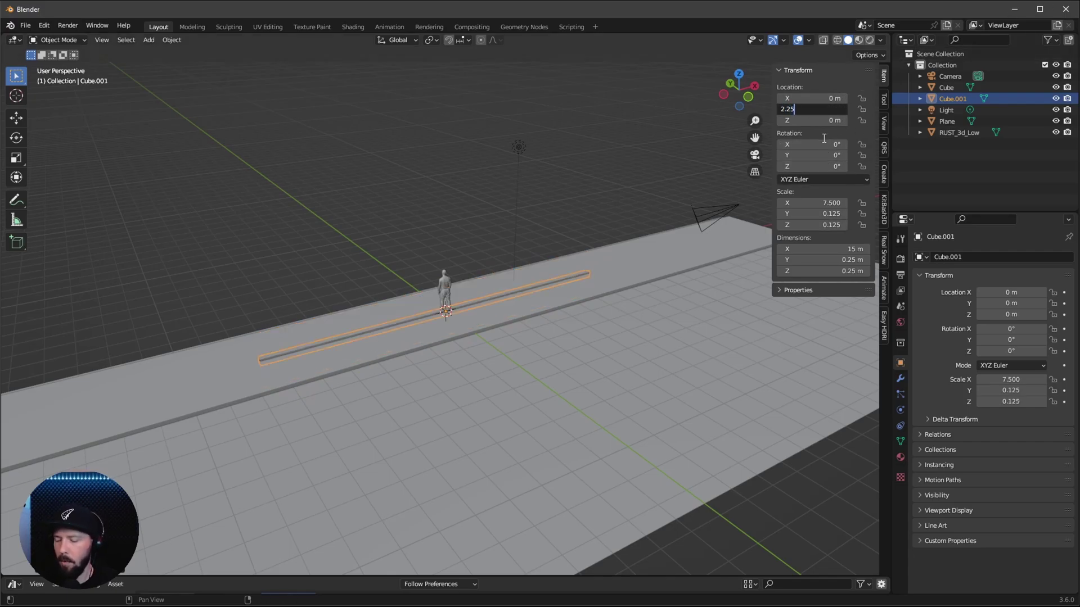
{"action": "key", "text": "Return"}
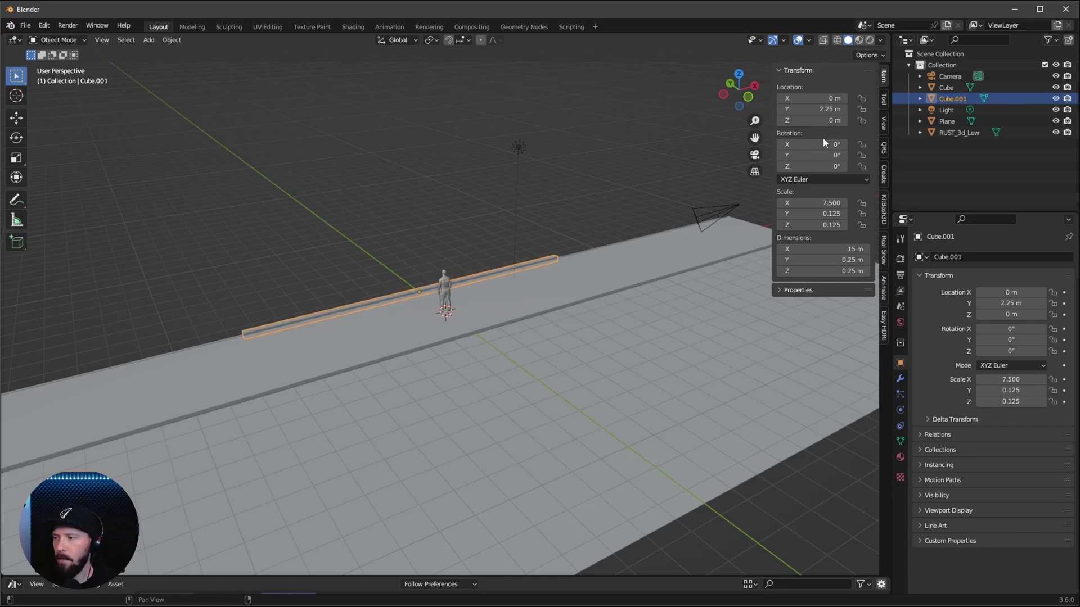
Add an Array modifier with relative offset 0, 1, 0.9 and count 5.
{"action": "left_click", "coordinate": [901, 380]}
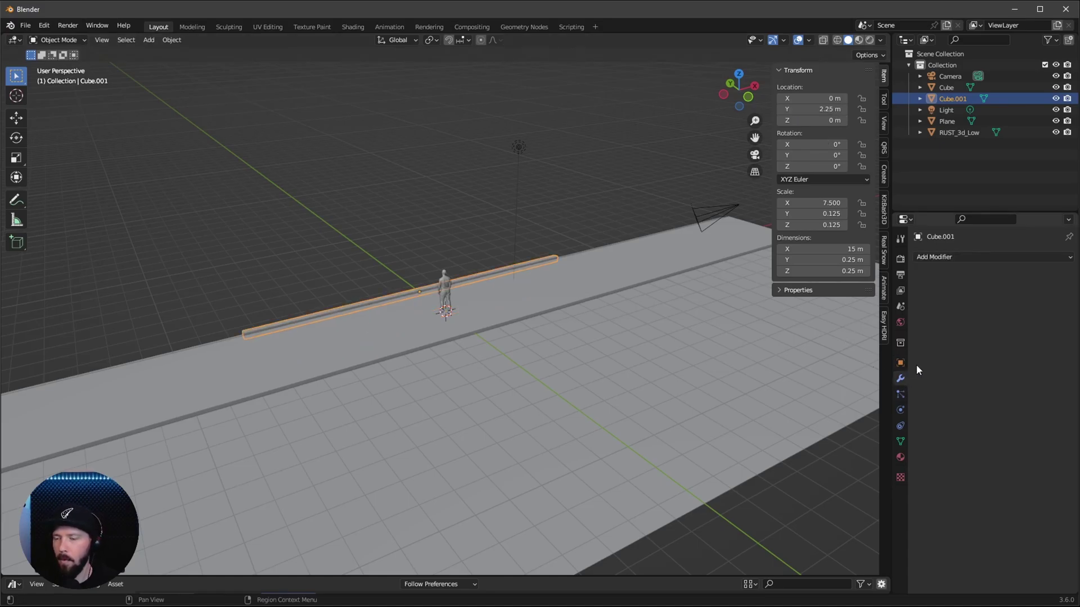
{"action": "left_click", "coordinate": [945, 258]}
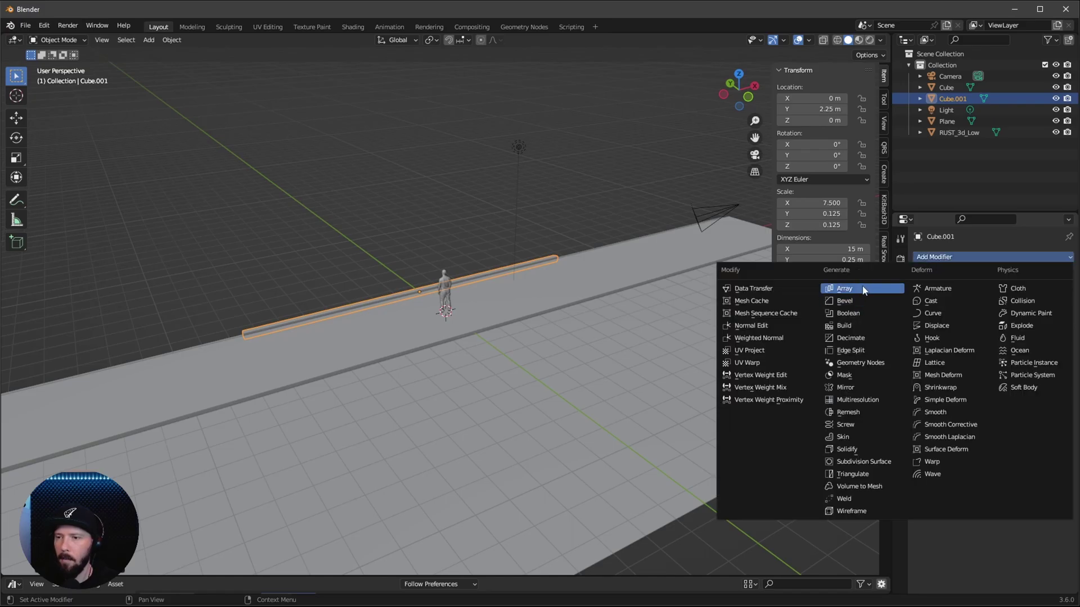
{"action": "left_click", "coordinate": [832, 289]}
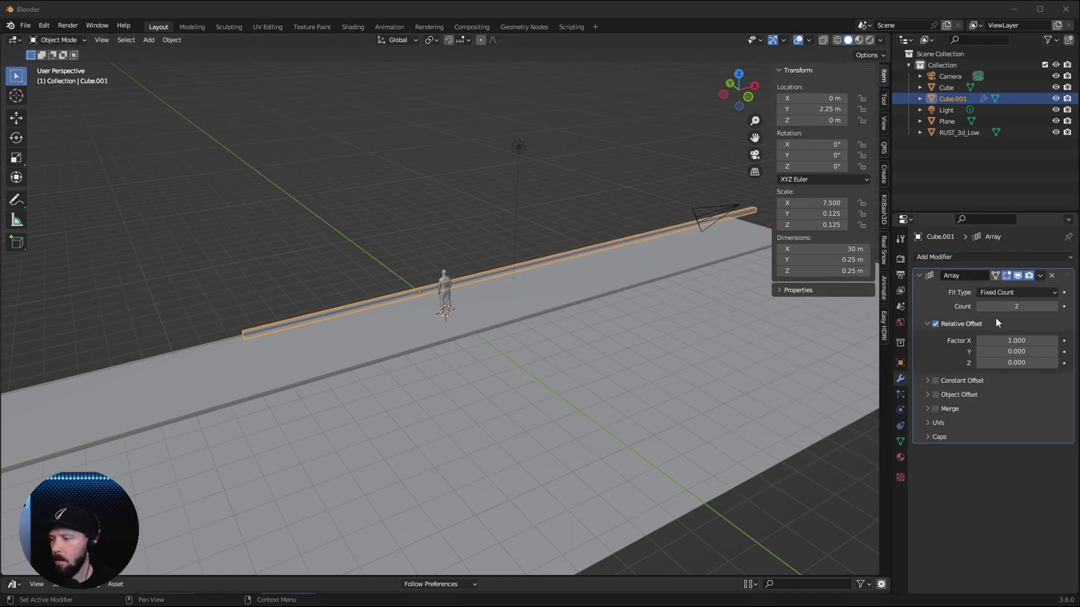
{"action": "left_click", "coordinate": [1019, 341]}
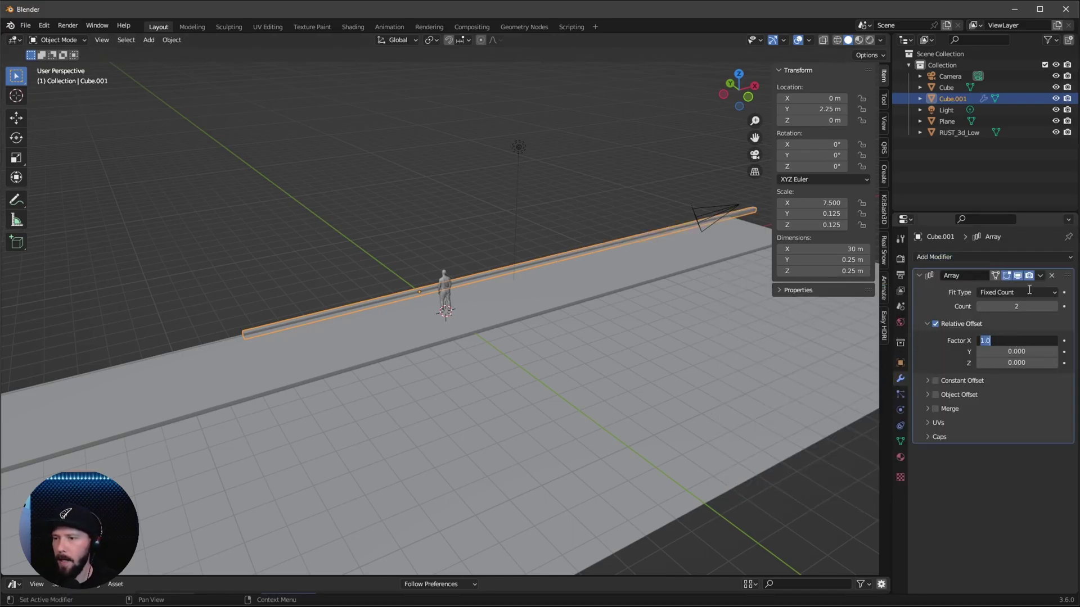
{"action": "type", "text": "0"}
{"action": "key", "text": "Tab"}
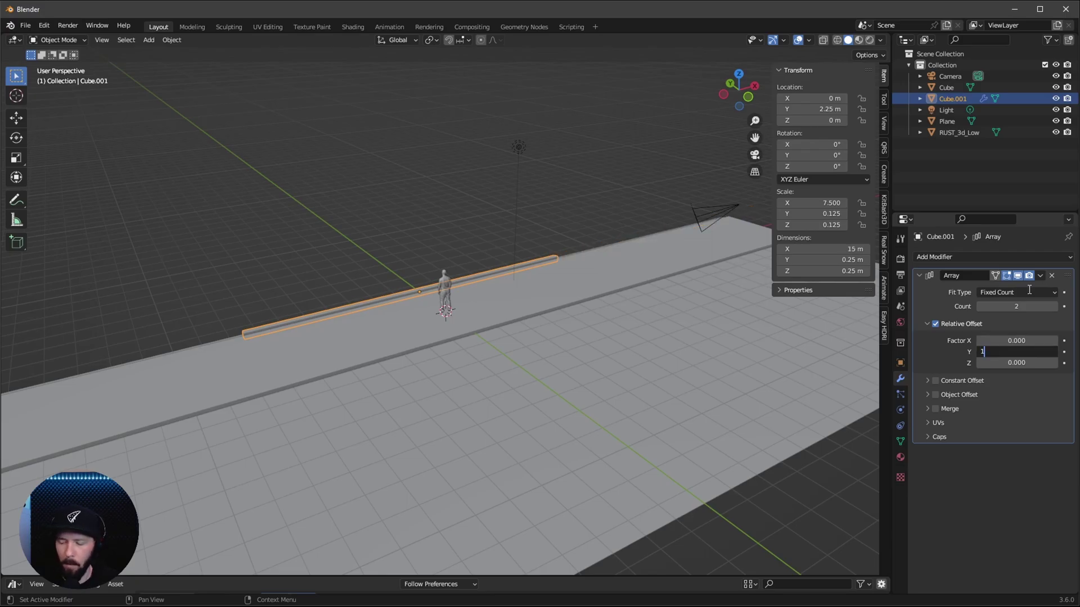
{"action": "type", "text": "1"}
{"action": "key", "text": "Tab"}
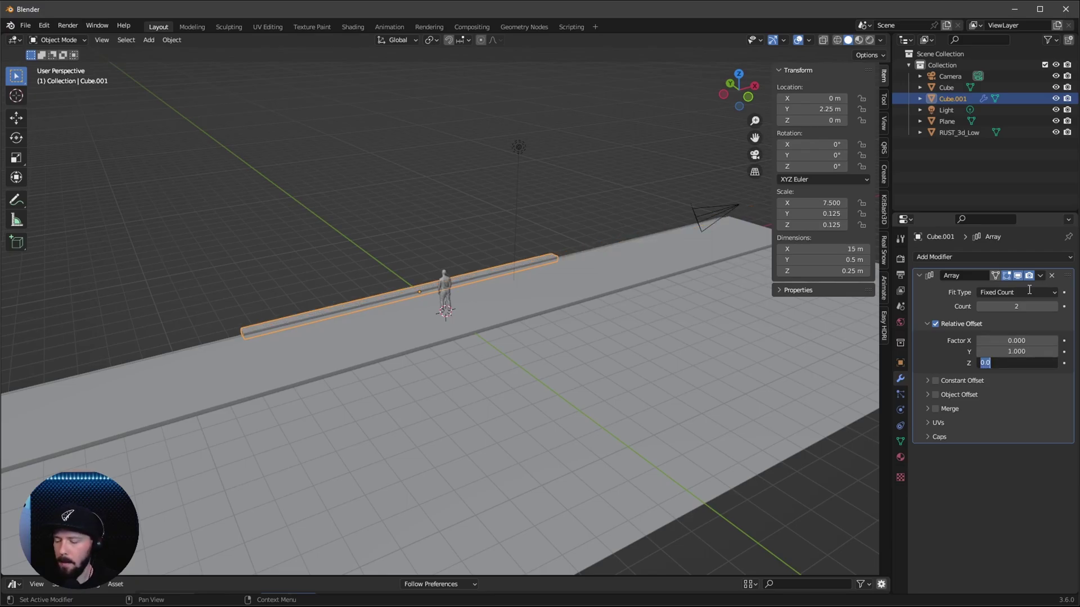
{"action": "type", "text": ".9"}
{"action": "key", "text": "Return"}
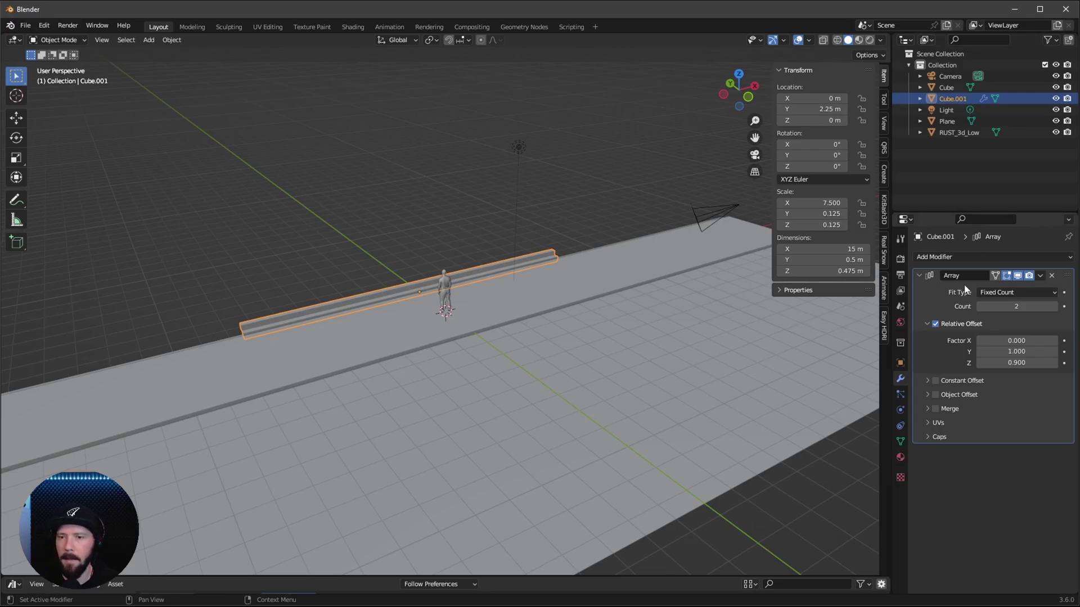
{"action": "left_click", "coordinate": [1021, 308]}
{"action": "type", "text": "5"}
{"action": "key", "text": "Return"}
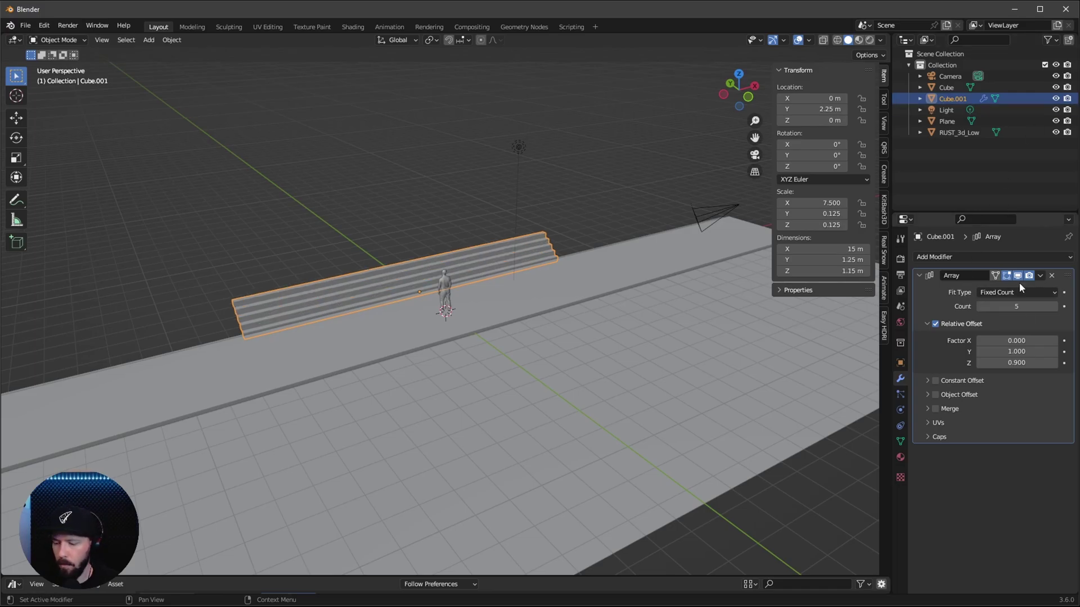
Add a new cube and set its dimensions to 5.5 × 30 × 0.5 m.
{"action": "middle_click_drag", "start_coordinate": [568, 219], "coordinate": [592, 213]}
{"action": "left_click", "coordinate": [592, 213]}
{"action": "key", "text": "shift+a"}
{"action": "mouse_move", "coordinate": [588, 214]}
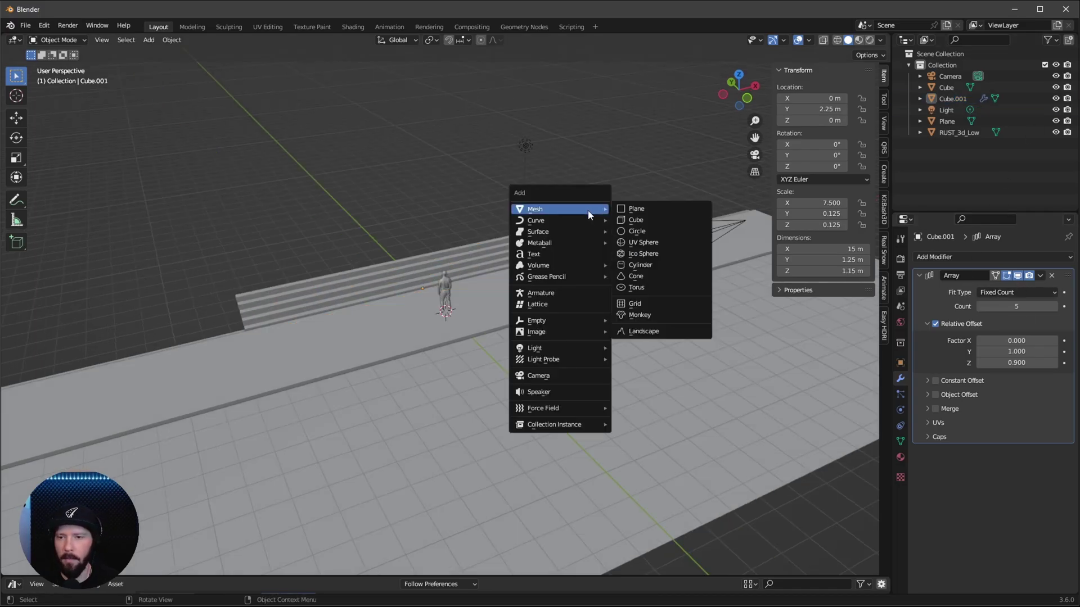
{"action": "left_click", "coordinate": [648, 220]}
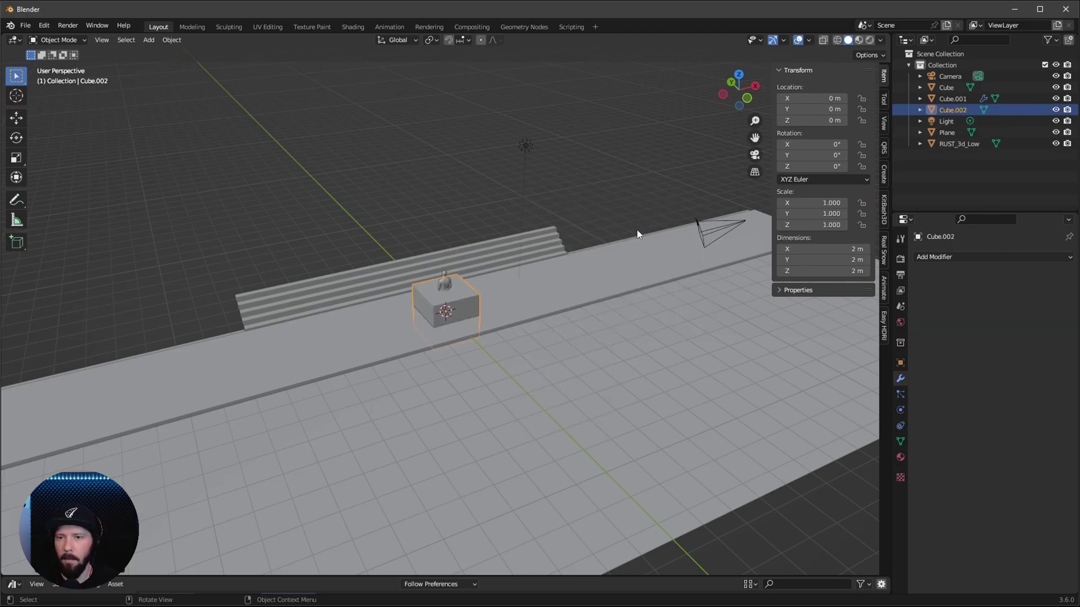
{"action": "left_click", "coordinate": [846, 248]}
{"action": "type", "text": "5.5"}
{"action": "key", "text": "Tab"}
{"action": "type", "text": "30"}
{"action": "key", "text": "Tab"}
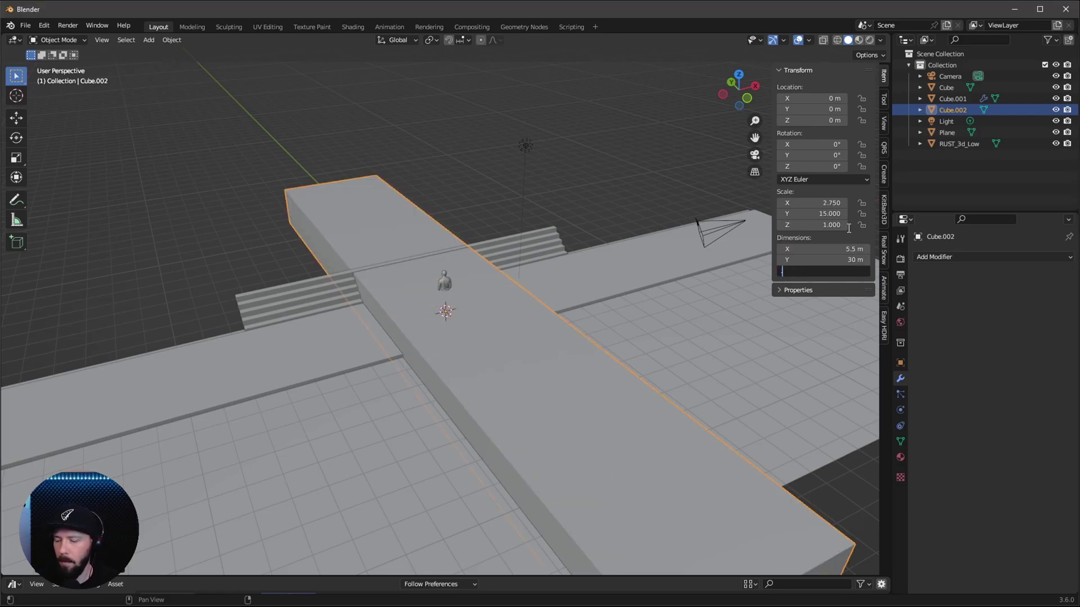
{"action": "type", "text": ".5"}
{"action": "key", "text": "Return"}
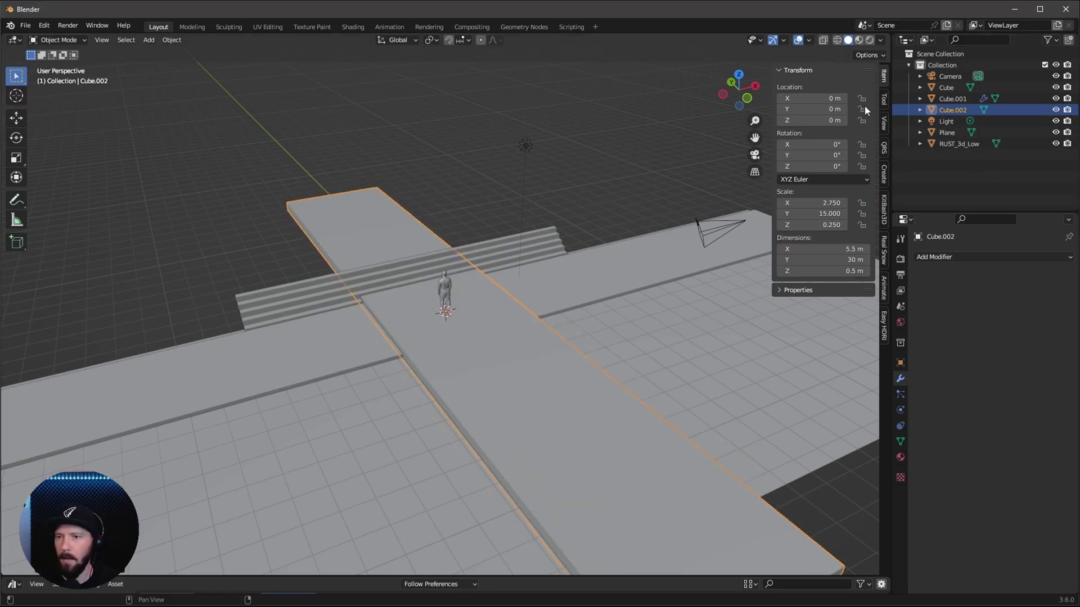
Position the slab at Y 18.5 m and Z 0.65 m.
{"action": "left_click", "coordinate": [830, 109]}
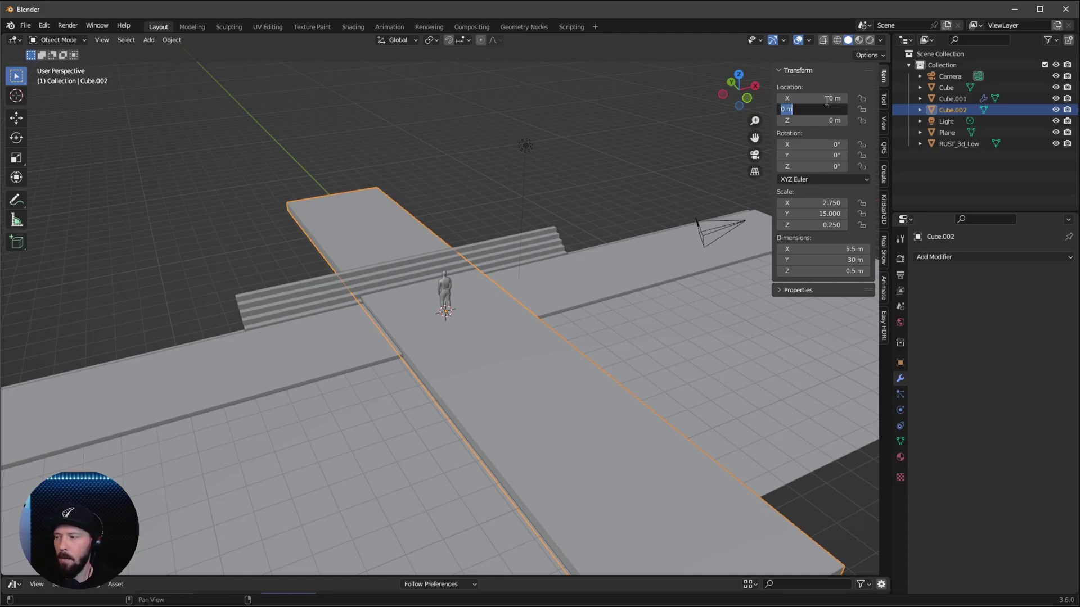
{"action": "type", "text": "18.5"}
{"action": "key", "text": "Tab"}
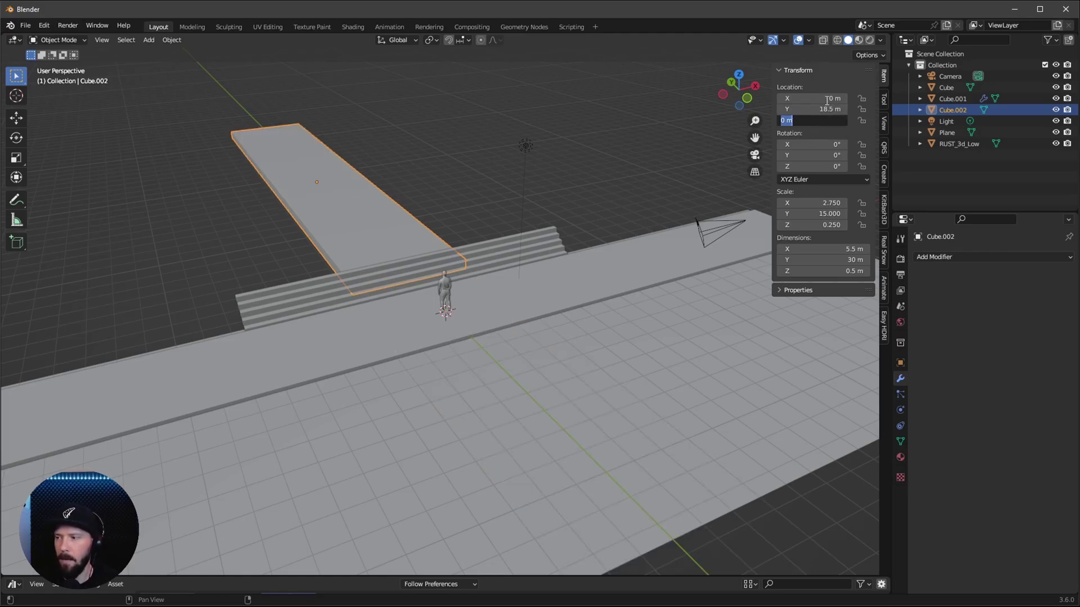
{"action": "type", "text": ".65"}
{"action": "key", "text": "Return"}
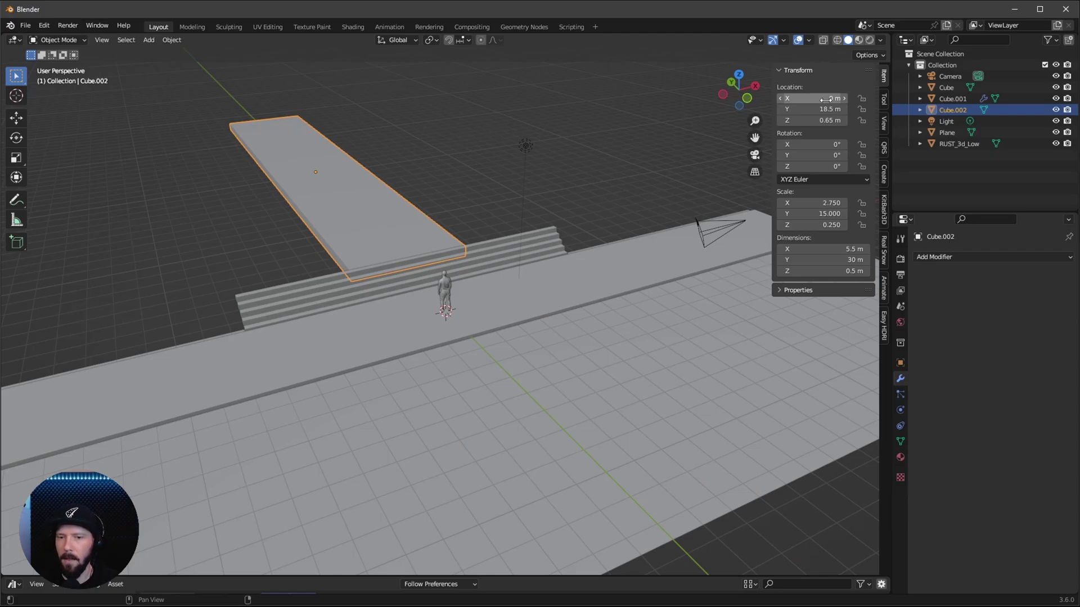
{"action": "middle_click_drag", "start_coordinate": [696, 371], "coordinate": [561, 347]}
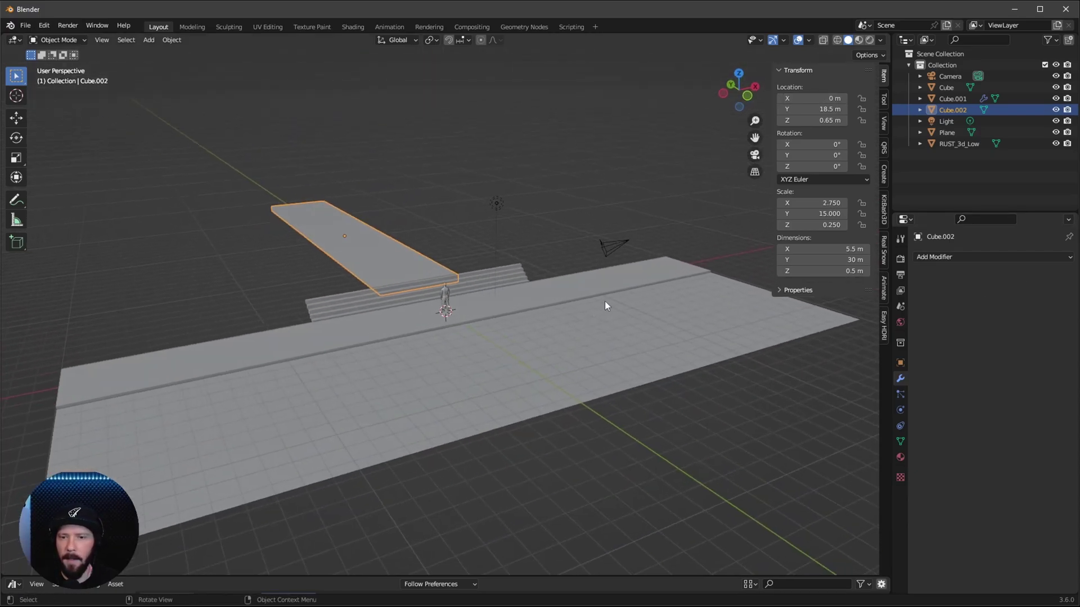
Import the stone pine FBX file from the stone_pine_fbx folder.
{"action": "middle_click_drag", "start_coordinate": [642, 288], "coordinate": [406, 254]}
{"action": "left_click", "coordinate": [26, 25]}
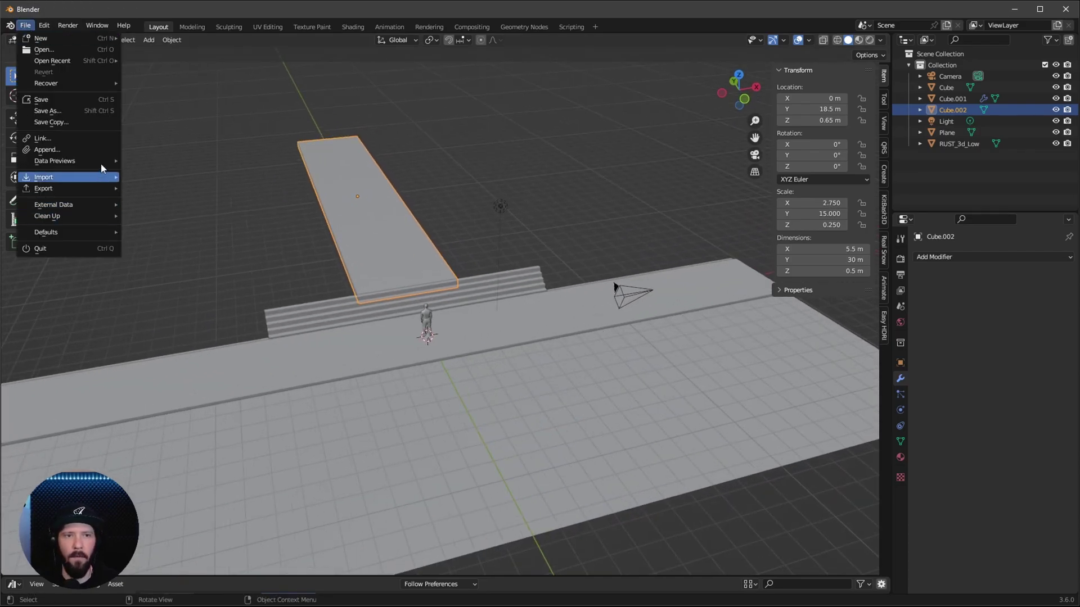
{"action": "mouse_move", "coordinate": [84, 177]}
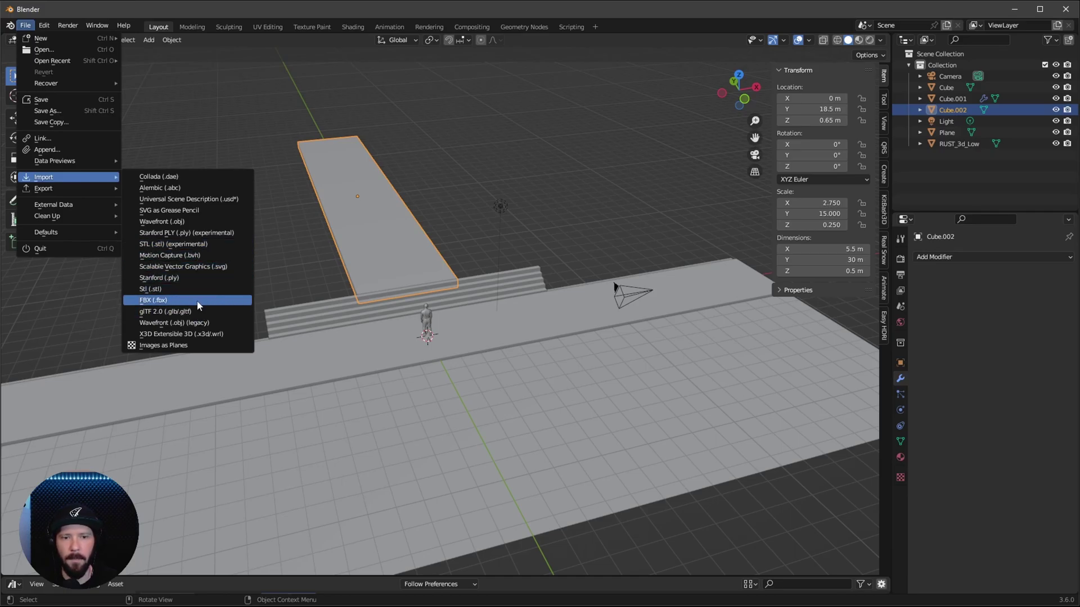
{"action": "left_click", "coordinate": [164, 300]}
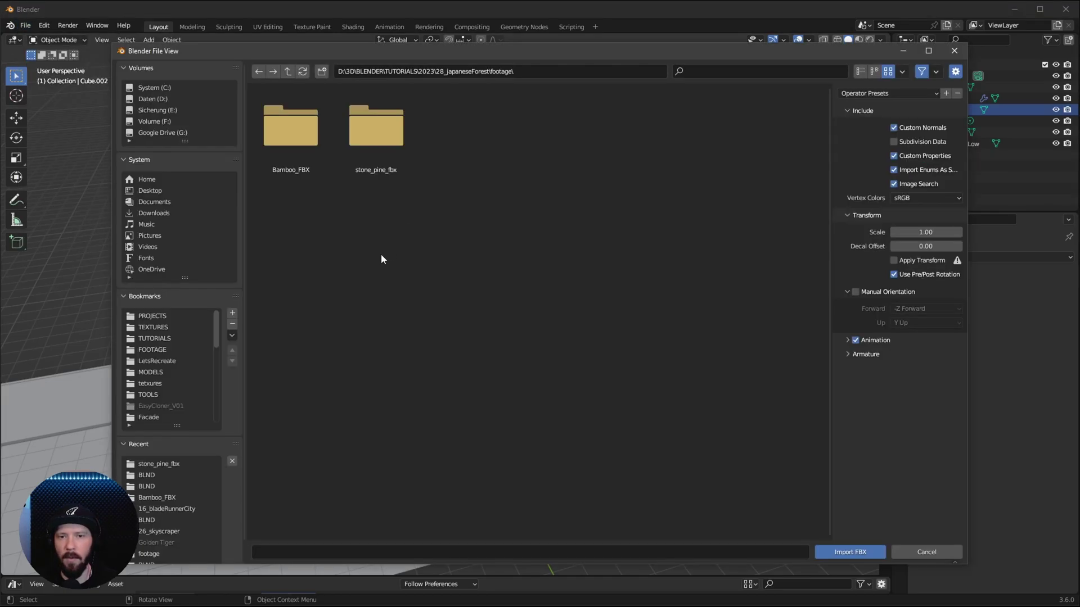
{"action": "double_click", "coordinate": [383, 131]}
{"action": "double_click", "coordinate": [289, 156]}
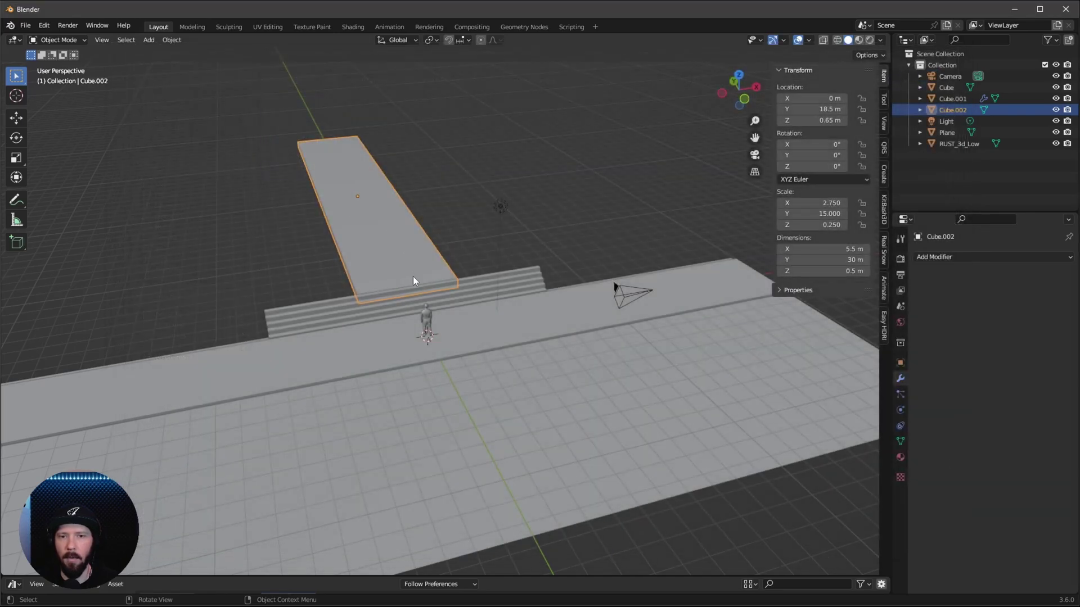
View the tree in Material Preview and select its needles material.
{"action": "scroll", "coordinate": [505, 302], "scroll_direction": "up", "scroll_amount": 2}
{"action": "key", "text": "z"}
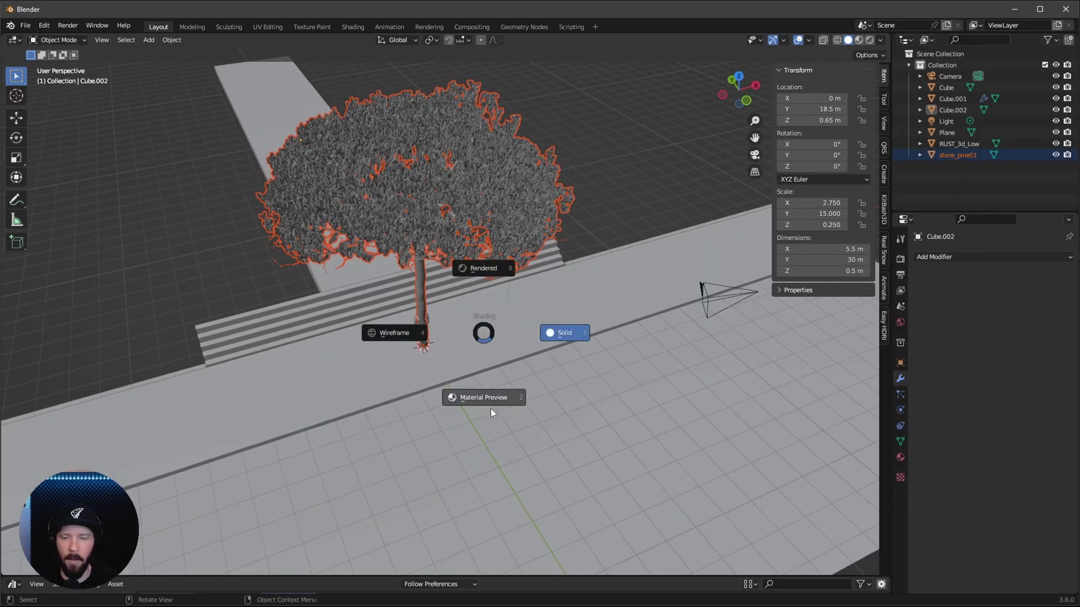
{"action": "left_click", "coordinate": [497, 396]}
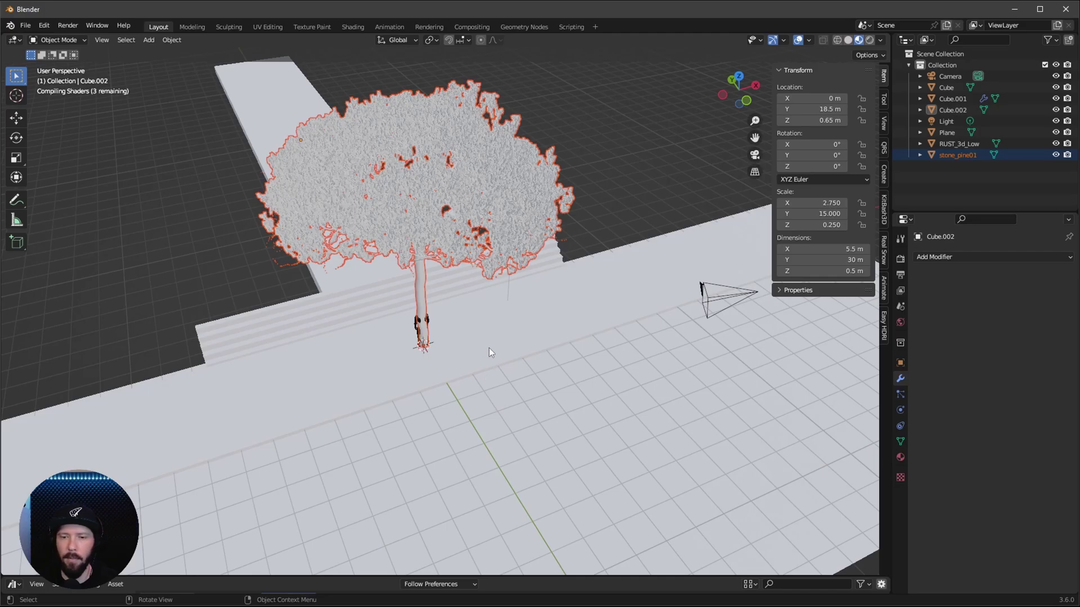
{"action": "scroll", "coordinate": [485, 352], "scroll_direction": "up", "scroll_amount": 5}
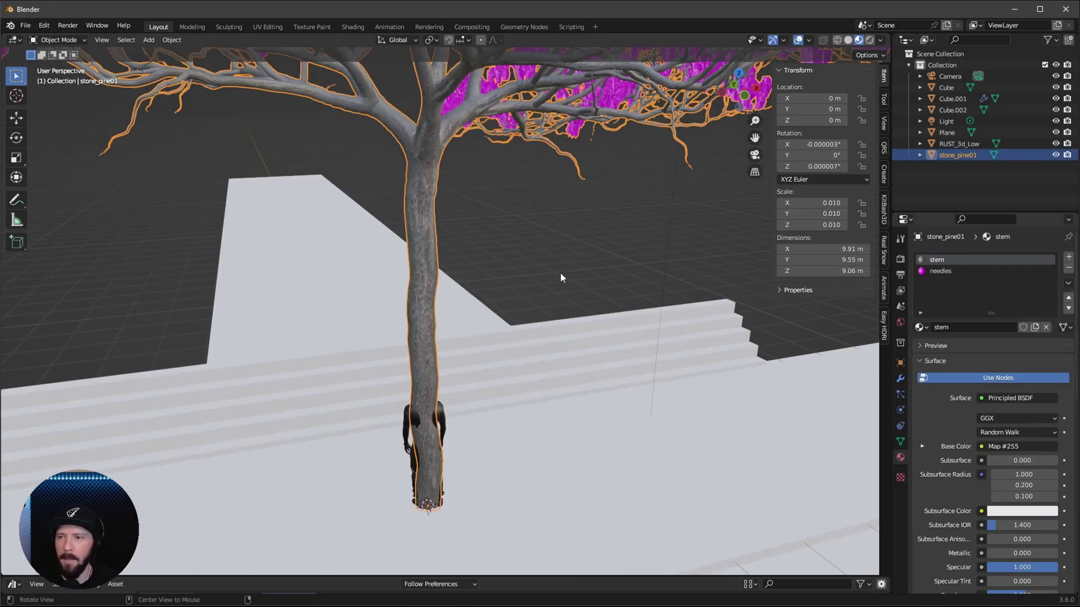
{"action": "middle_click_drag", "start_coordinate": [578, 272], "coordinate": [618, 349]}
{"action": "left_click", "coordinate": [941, 271]}
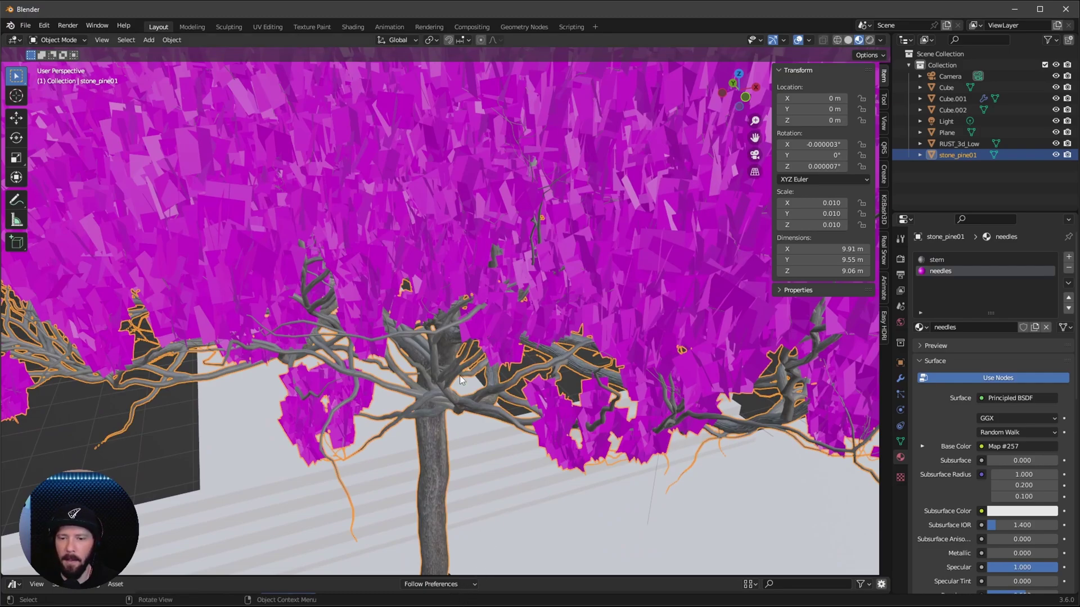
{"action": "left_click_drag", "start_coordinate": [486, 576], "coordinate": [485, 448]}
{"action": "left_click", "coordinate": [14, 456]}
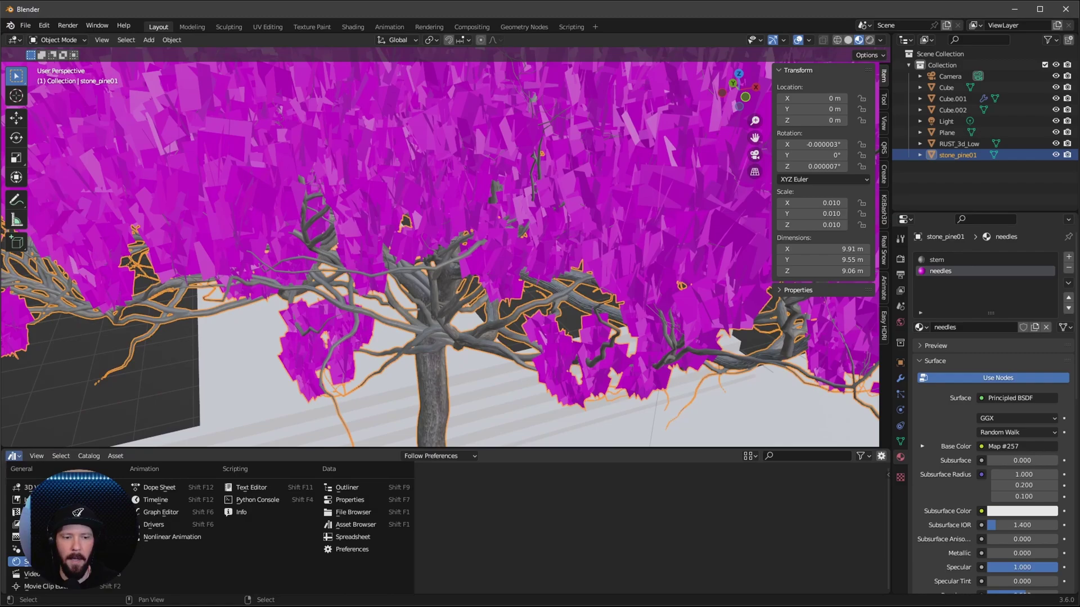
In the Shader Editor, disconnect the Map #257 texture from the needles' Base Color.
{"action": "left_click", "coordinate": [28, 561]}
{"action": "left_click_drag", "start_coordinate": [474, 449], "coordinate": [376, 308]}
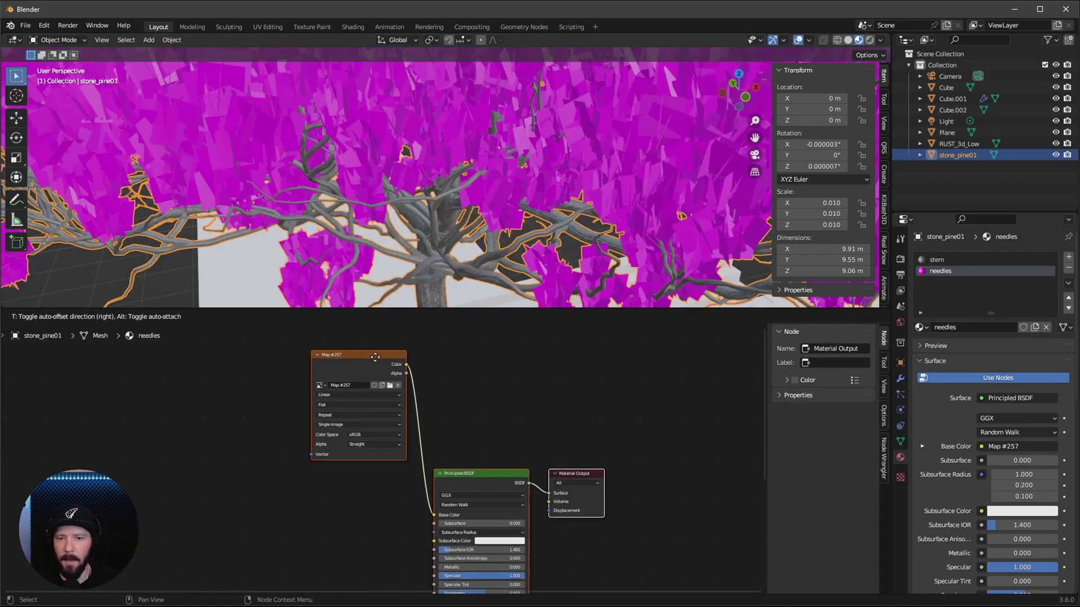
{"action": "left_click_drag", "start_coordinate": [376, 355], "coordinate": [253, 388]}
{"action": "left_click_drag", "start_coordinate": [430, 461], "coordinate": [397, 473]}
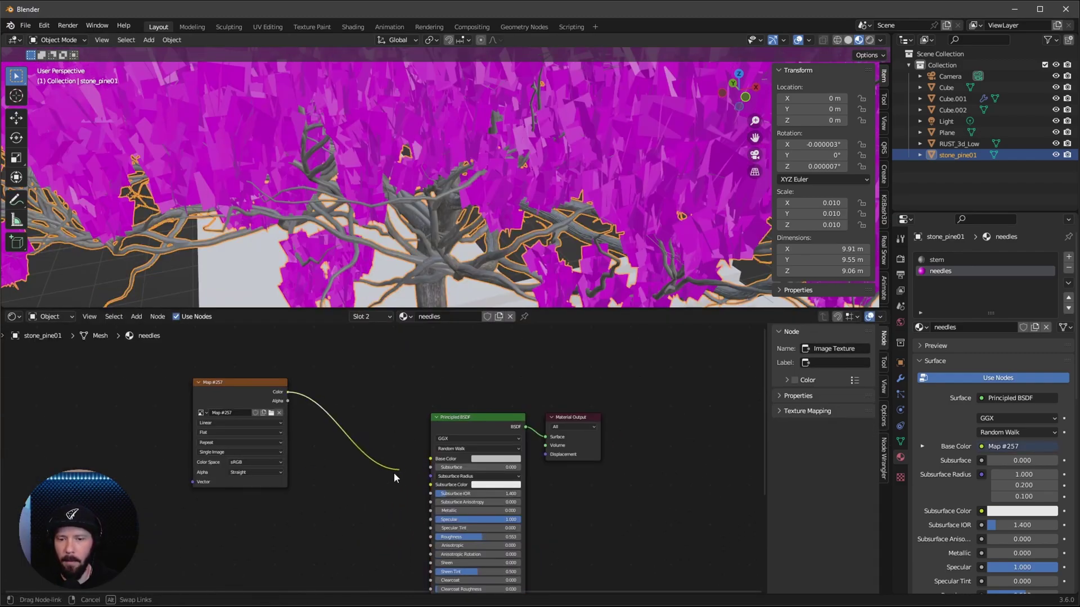
{"action": "scroll", "coordinate": [482, 347], "scroll_direction": "right", "scroll_amount": 4, "text": "ctrl"}
{"action": "scroll", "coordinate": [463, 508], "scroll_direction": "up", "scroll_amount": 2}
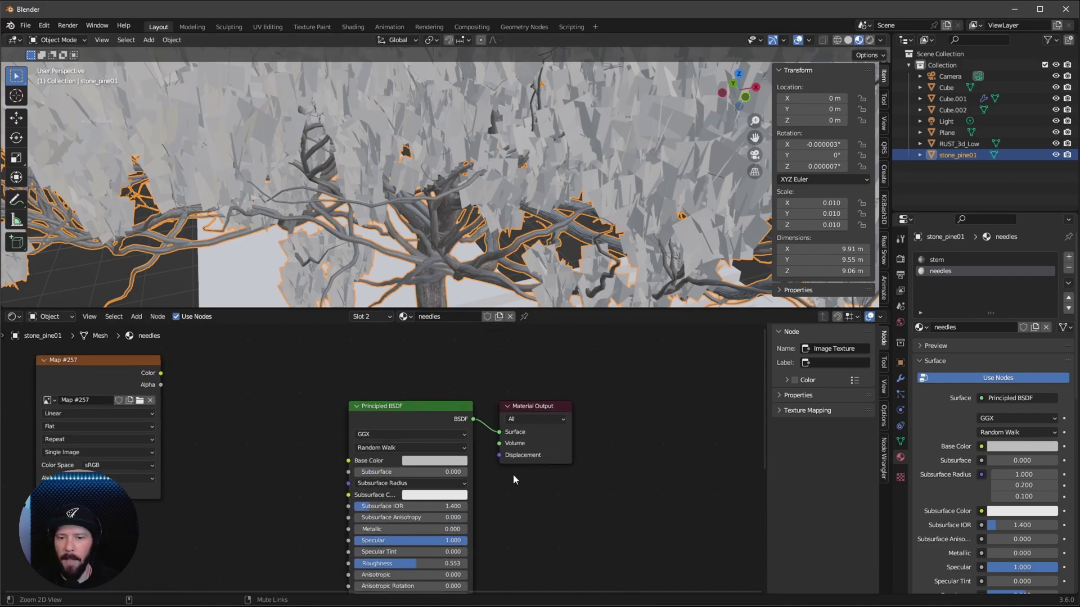
{"action": "scroll", "coordinate": [478, 450], "scroll_direction": "down", "scroll_amount": 1, "text": "shift"}
Set the needles' Base Color to hex AFD989.
{"action": "left_click", "coordinate": [442, 402]}
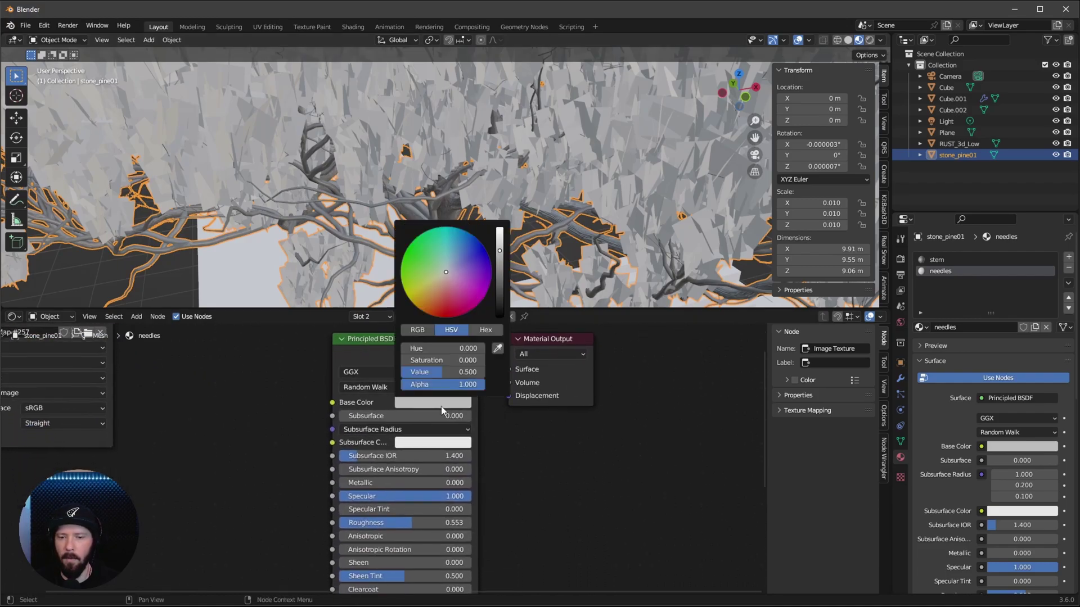
{"action": "left_click", "coordinate": [486, 330]}
{"action": "left_click", "coordinate": [460, 348]}
{"action": "type", "text": "AFD989"}
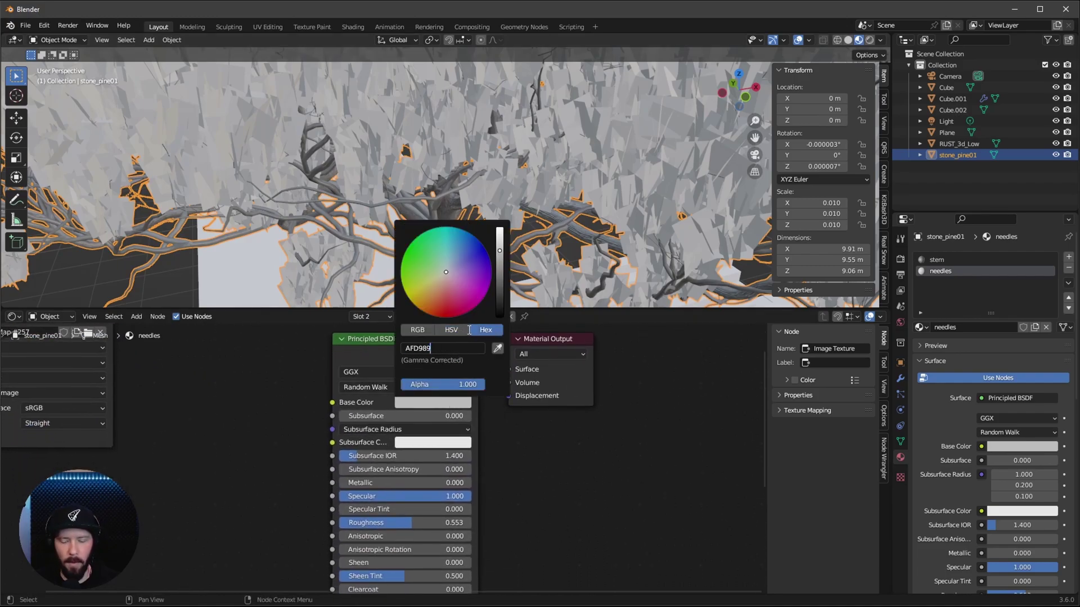
{"action": "key", "text": "Return"}
Load the Map #258 needles texture from stone_pine_fbx and connect it to Alpha.
{"action": "scroll", "coordinate": [575, 500], "scroll_direction": "up", "scroll_amount": 2, "text": "shift"}
{"action": "scroll", "coordinate": [506, 506], "scroll_direction": "left", "scroll_amount": 5, "text": "ctrl"}
{"action": "scroll", "coordinate": [450, 514], "scroll_direction": "up", "scroll_amount": 3, "text": "shift"}
{"action": "scroll", "coordinate": [467, 518], "scroll_direction": "left", "scroll_amount": 5, "text": "ctrl"}
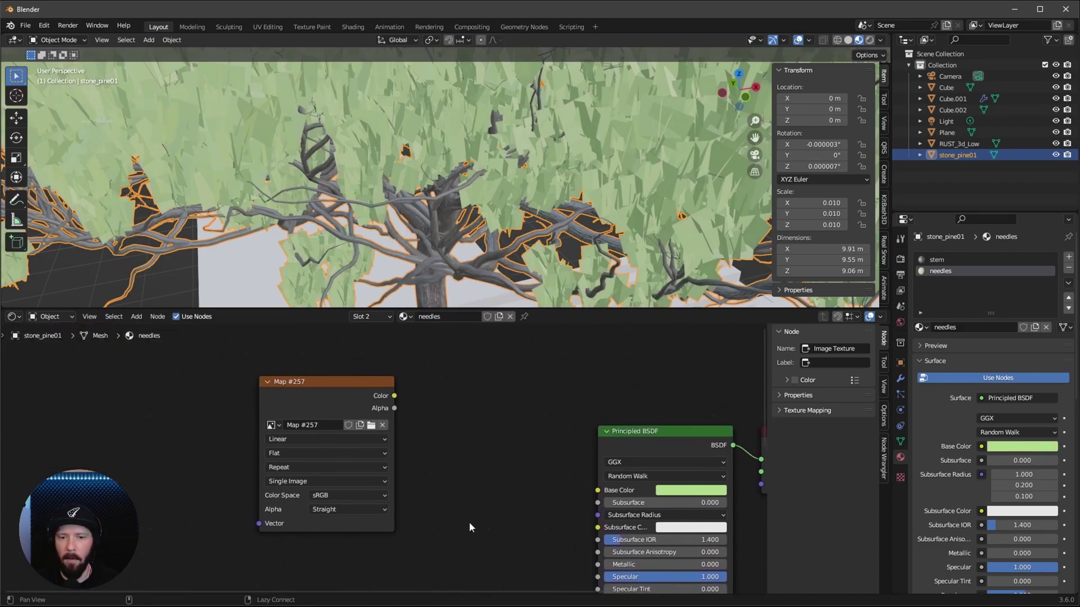
{"action": "left_click_drag", "start_coordinate": [320, 380], "coordinate": [369, 429]}
{"action": "scroll", "coordinate": [494, 413], "scroll_direction": "down", "scroll_amount": 2, "text": "shift"}
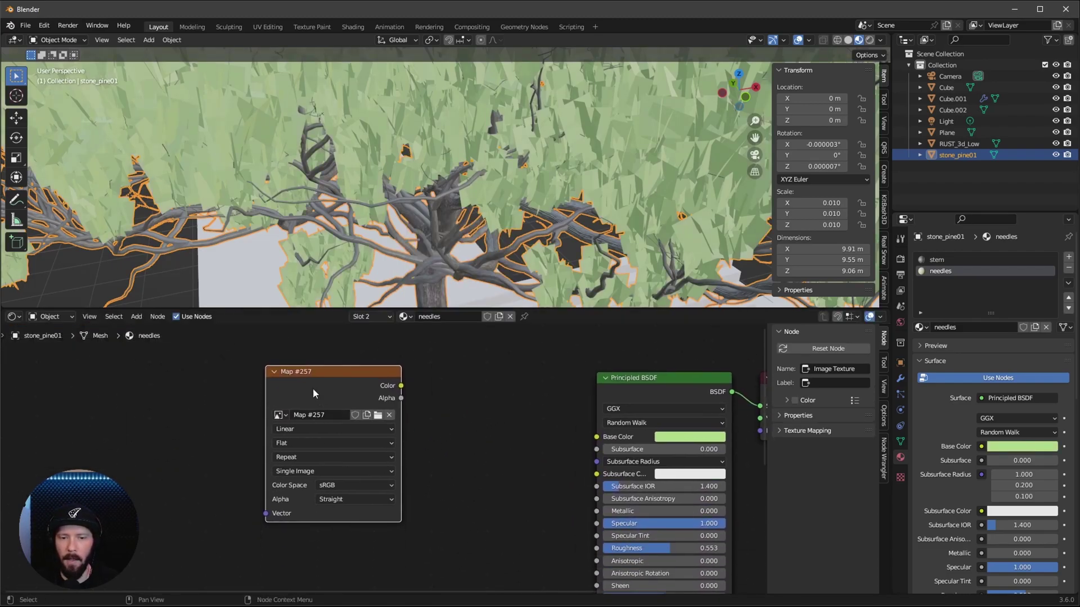
{"action": "left_click", "coordinate": [377, 415]}
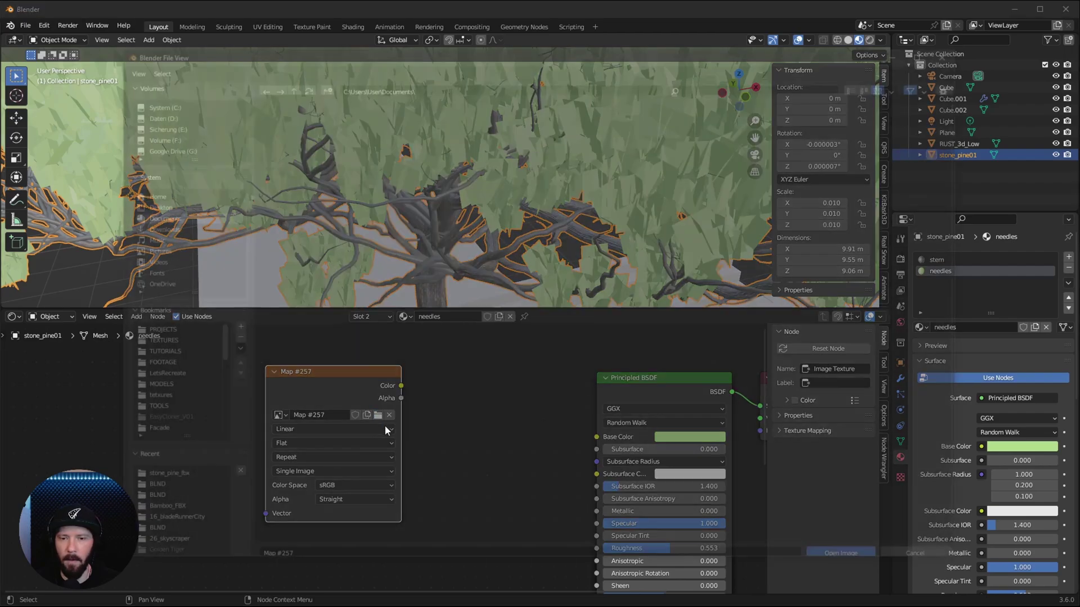
{"action": "double_click", "coordinate": [462, 406]}
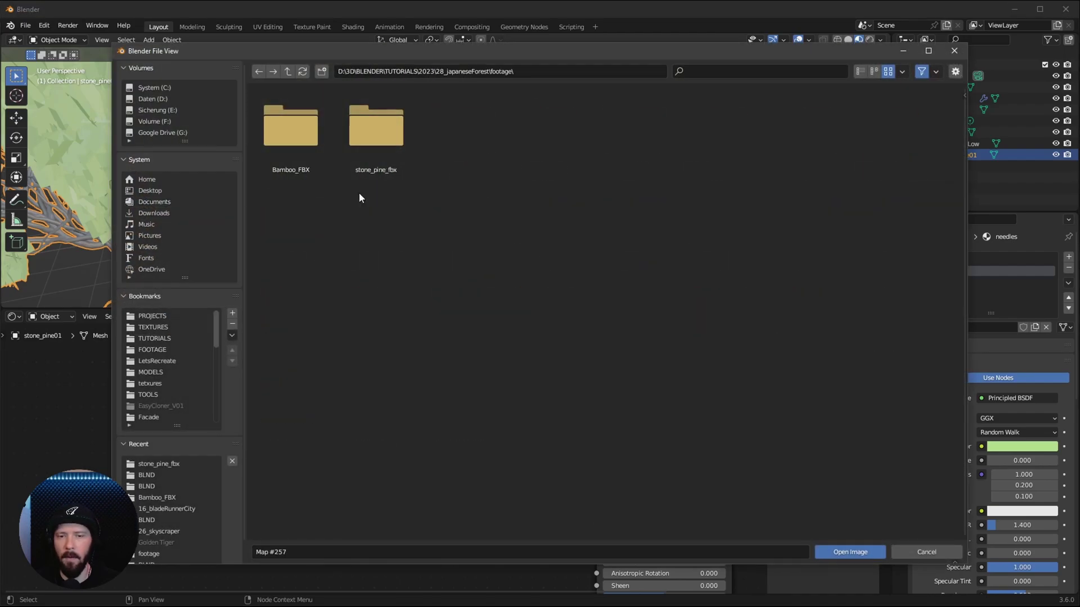
{"action": "double_click", "coordinate": [368, 135]}
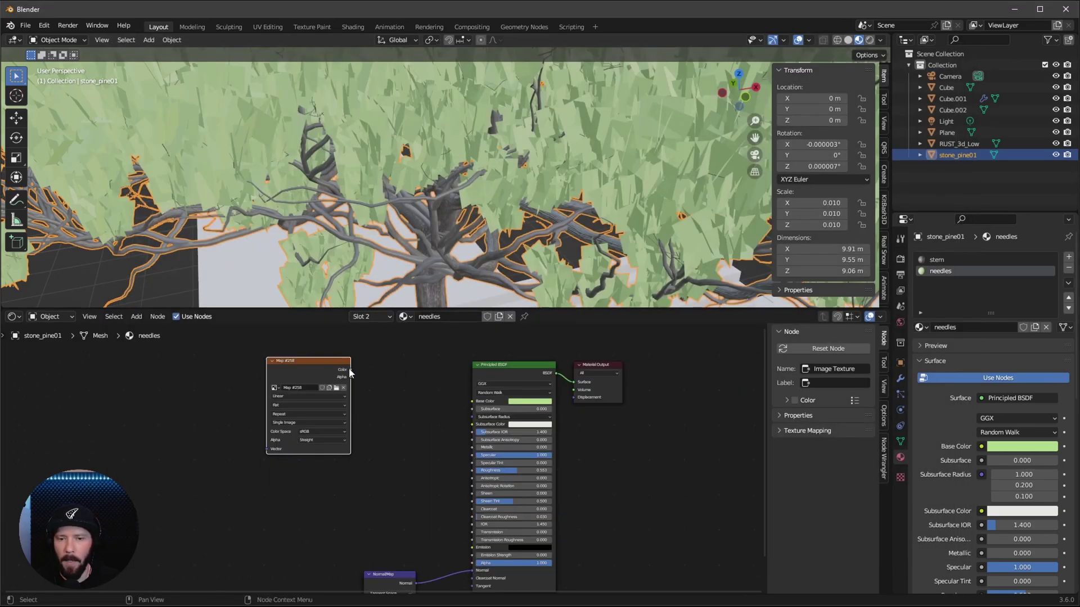
{"action": "mouse_move", "coordinate": [349, 374]}
{"action": "left_mouse_down"}
{"action": "mouse_move", "coordinate": [470, 578]}
{"action": "mouse_move", "coordinate": [447, 540]}
{"action": "mouse_move", "coordinate": [472, 548]}
{"action": "left_mouse_up"}
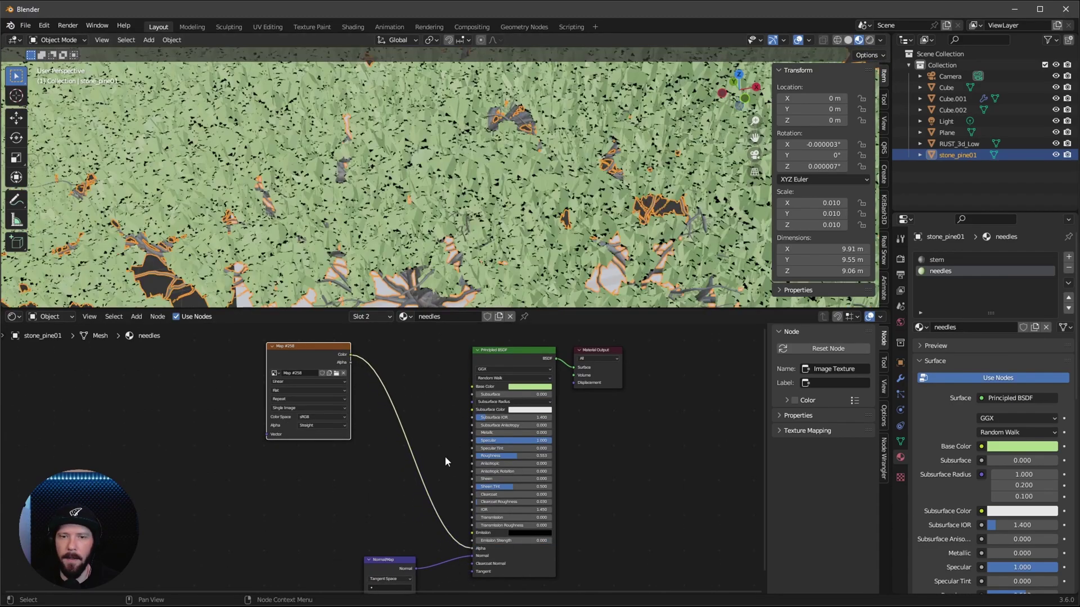
{"action": "mouse_move", "coordinate": [576, 150]}
{"action": "middle_mouse_down"}
{"action": "mouse_move", "coordinate": [505, 179]}
{"action": "mouse_move", "coordinate": [518, 191]}
{"action": "mouse_move", "coordinate": [508, 201]}
{"action": "middle_mouse_up"}
{"action": "key", "text": "z"}
{"action": "left_click", "coordinate": [524, 246]}
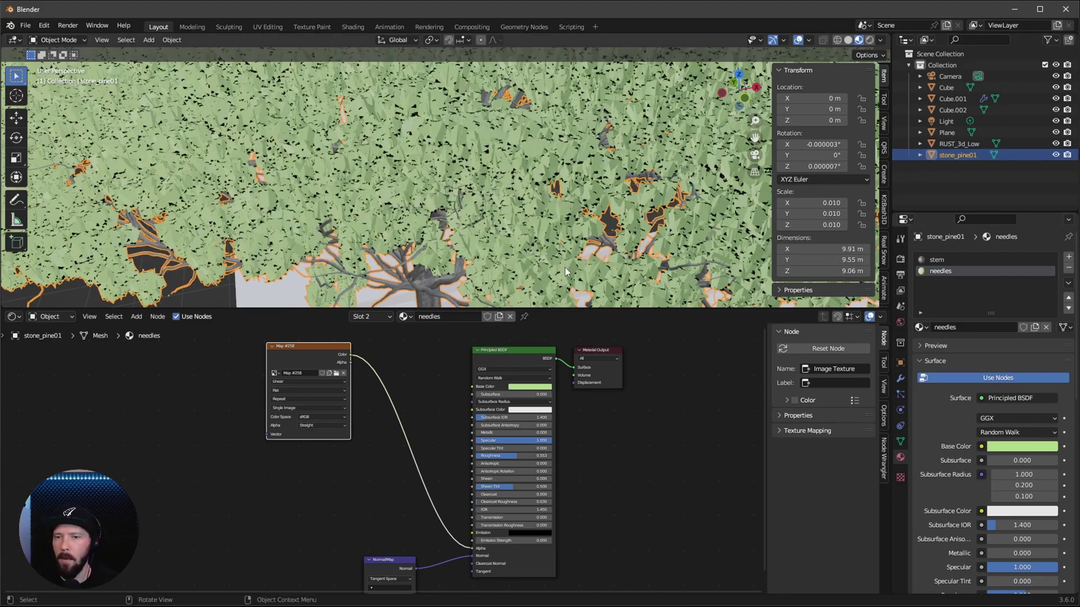
Switch the render engine to Cycles with GPU Compute as the device.
{"action": "left_click", "coordinate": [900, 259]}
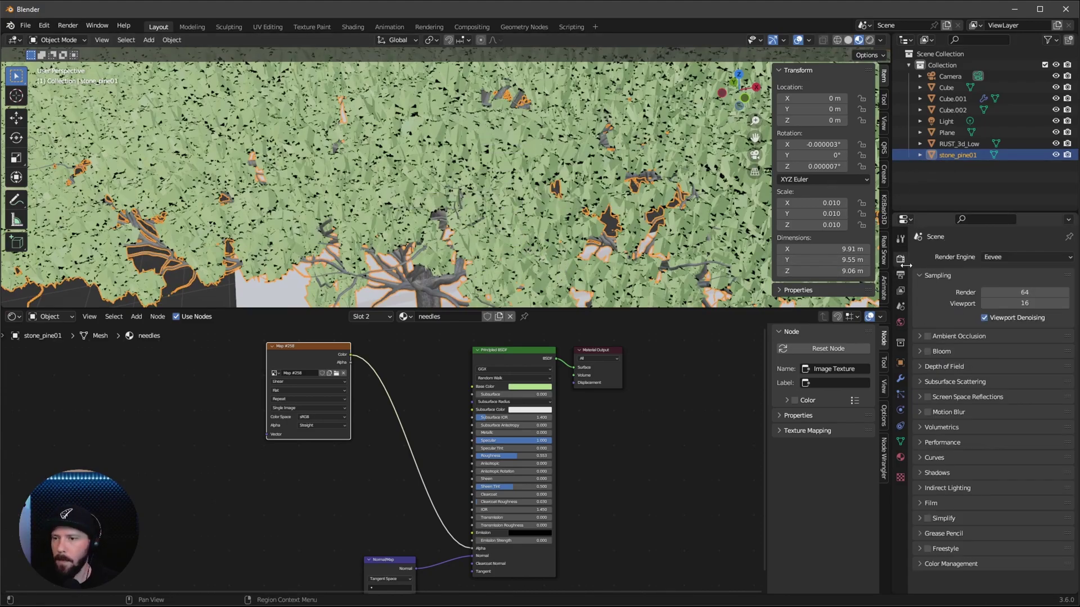
{"action": "left_click", "coordinate": [1003, 262]}
{"action": "left_click", "coordinate": [1012, 281]}
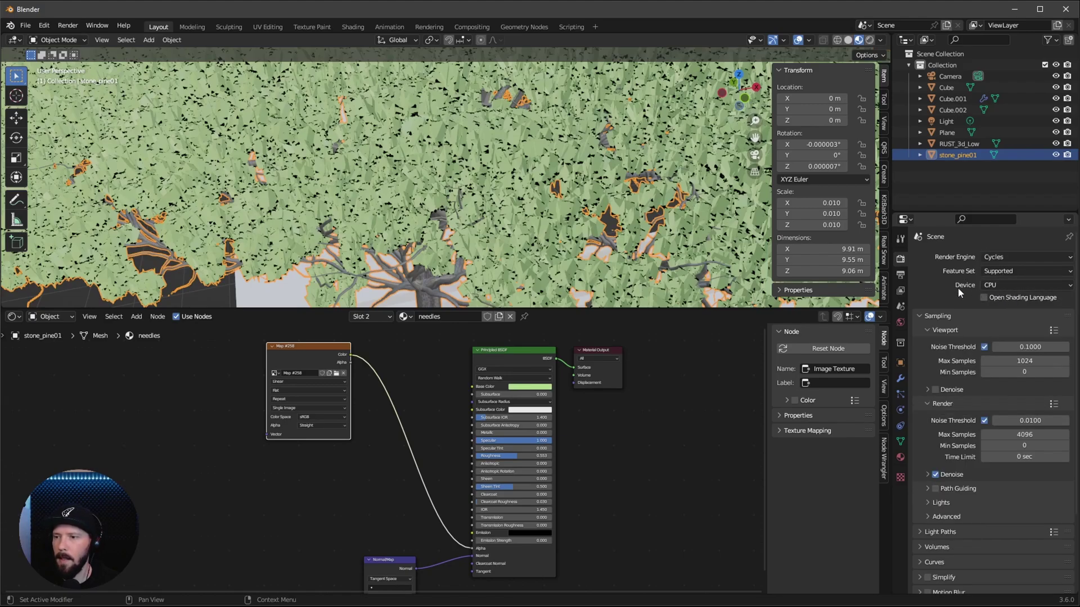
{"action": "left_click", "coordinate": [1001, 284]}
{"action": "left_click", "coordinate": [1006, 311]}
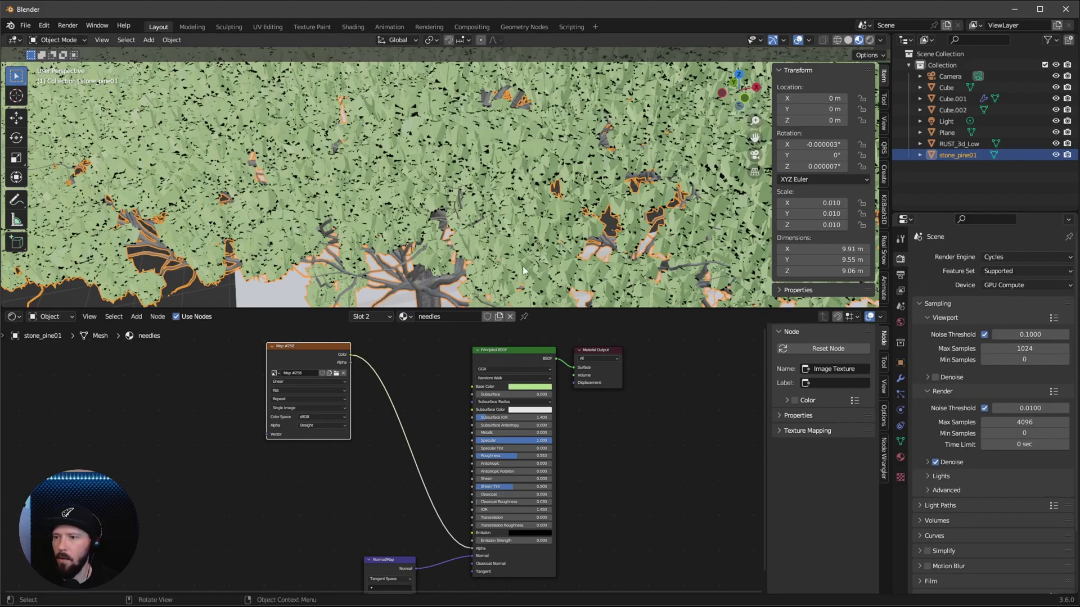
Check the pine tree in Rendered shading, then return to Solid shading.
{"action": "key", "text": "z"}
{"action": "left_click", "coordinate": [524, 216]}
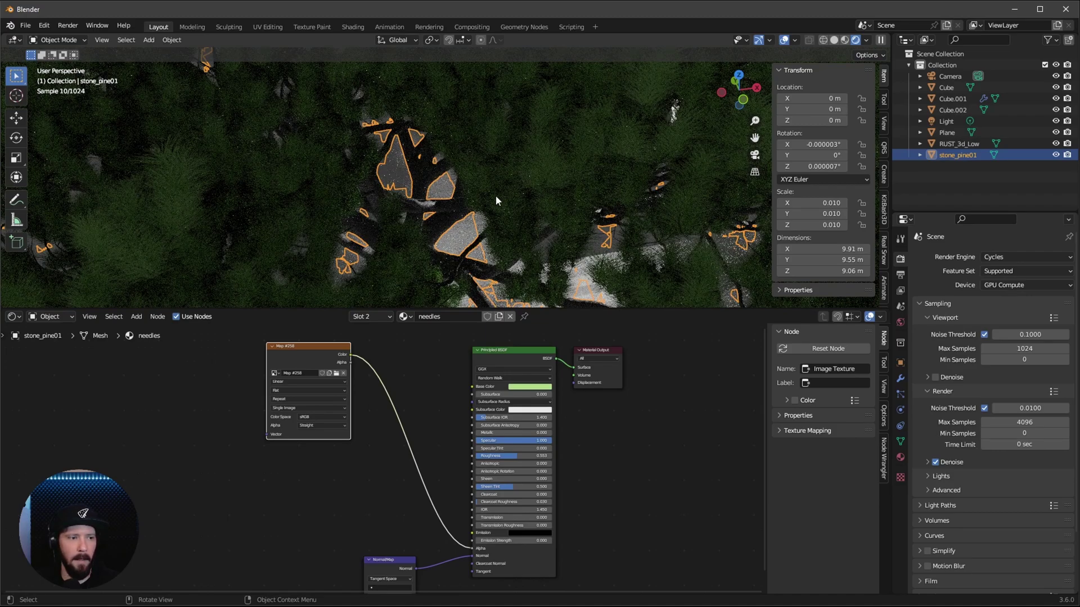
{"action": "scroll", "coordinate": [517, 199], "scroll_direction": "down", "scroll_amount": 5}
{"action": "middle_click_drag", "start_coordinate": [518, 199], "coordinate": [505, 224]}
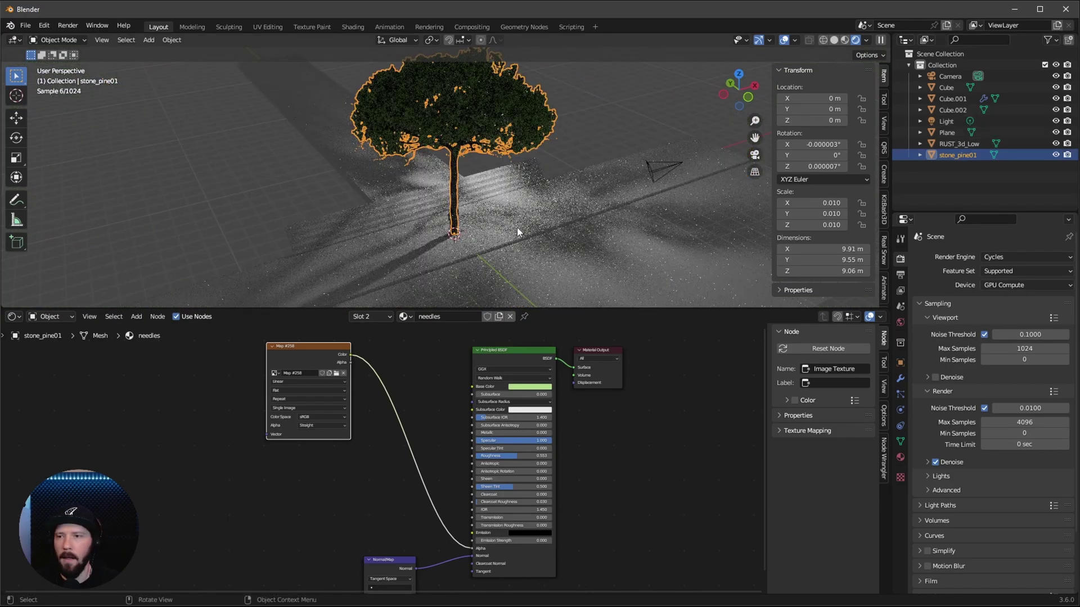
{"action": "key", "text": "z"}
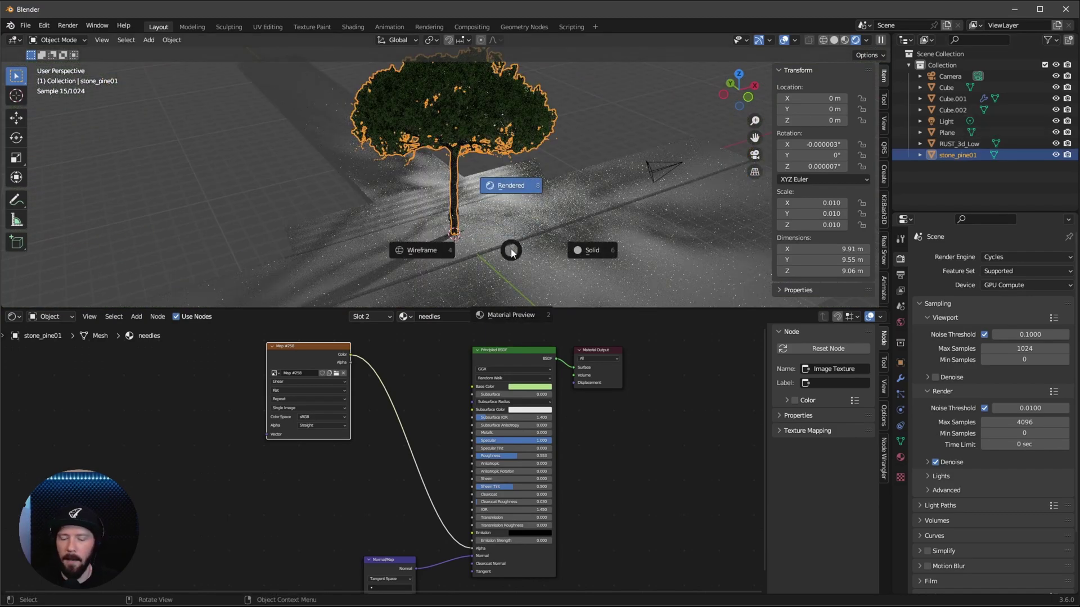
{"action": "left_click", "coordinate": [606, 252]}
Move the stone_pine01 tree into a new collection named _pine.
{"action": "left_click", "coordinate": [963, 175]}
{"action": "left_click", "coordinate": [940, 158]}
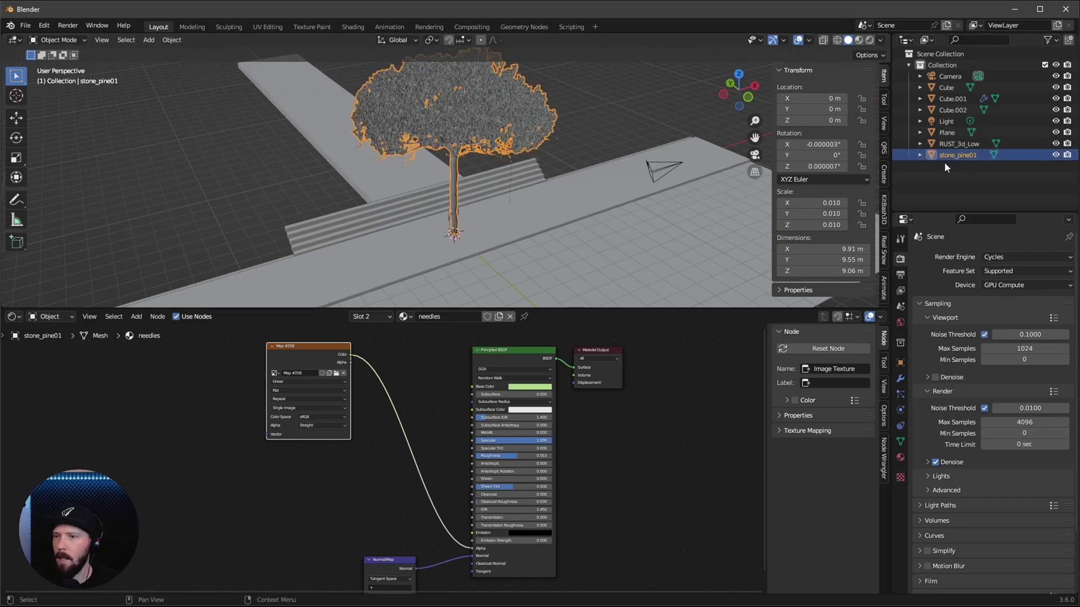
{"action": "key", "text": "m"}
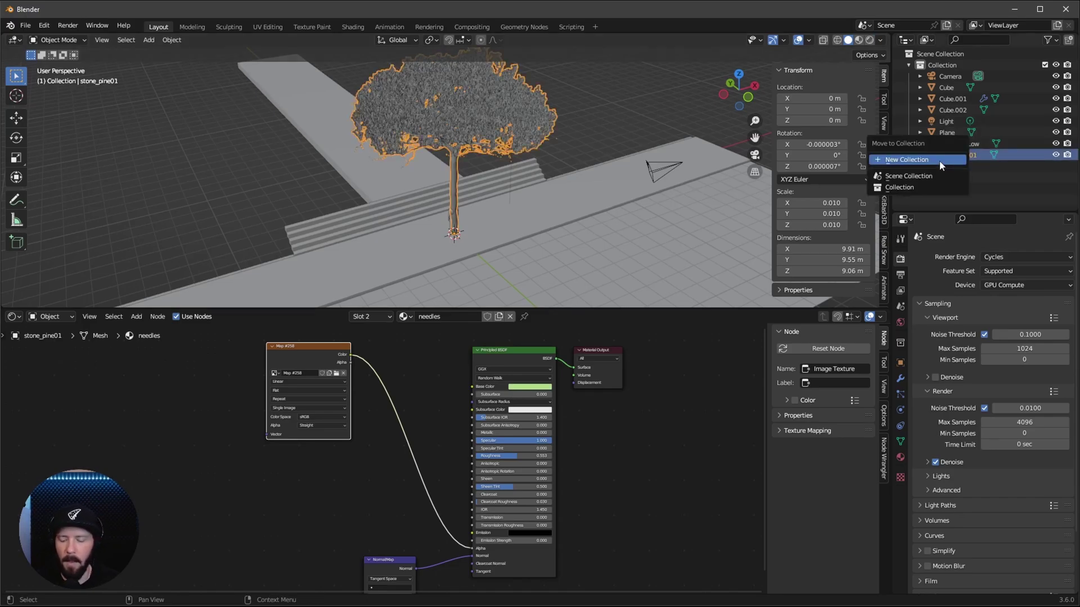
{"action": "left_click", "coordinate": [930, 163]}
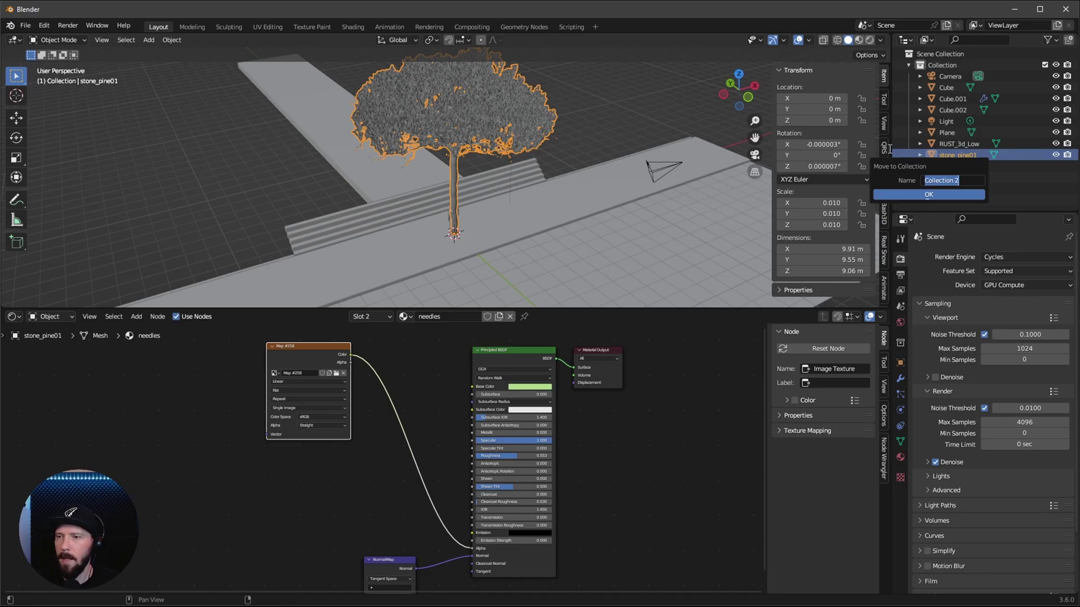
{"action": "type", "text": "_pine"}
{"action": "key", "text": "Return"}
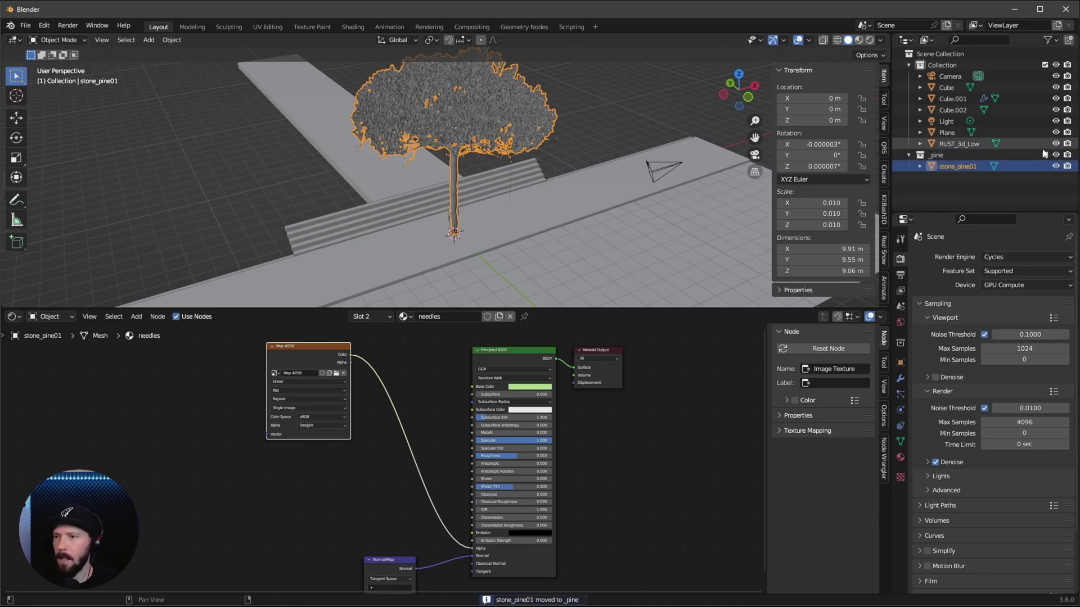
Exclude the _pine collection and place an instance of it in the scene.
{"action": "left_click", "coordinate": [1045, 155]}
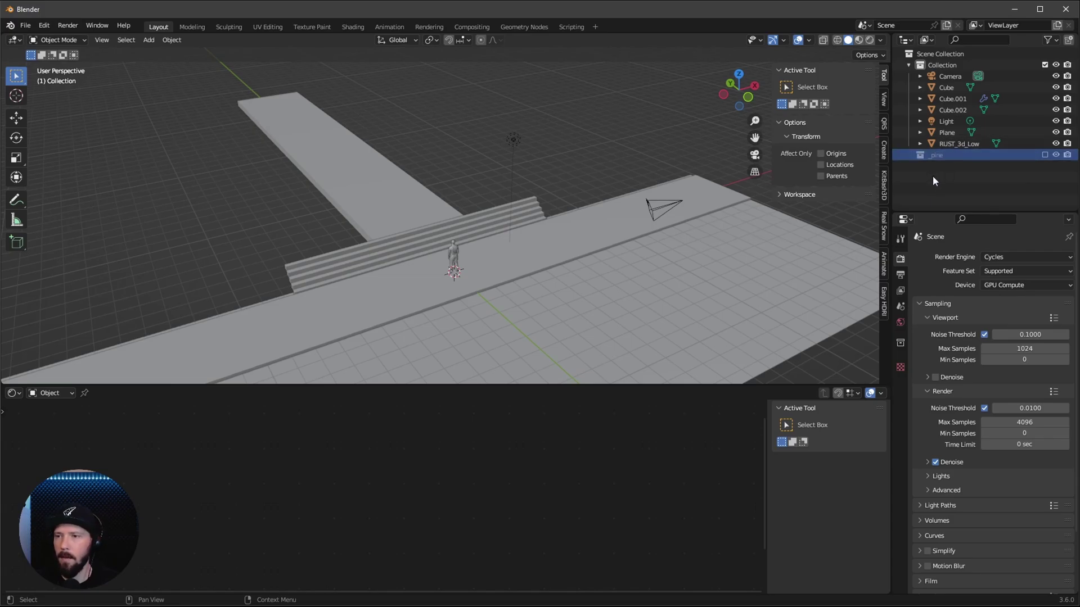
{"action": "right_click", "coordinate": [950, 158]}
{"action": "left_click", "coordinate": [899, 274]}
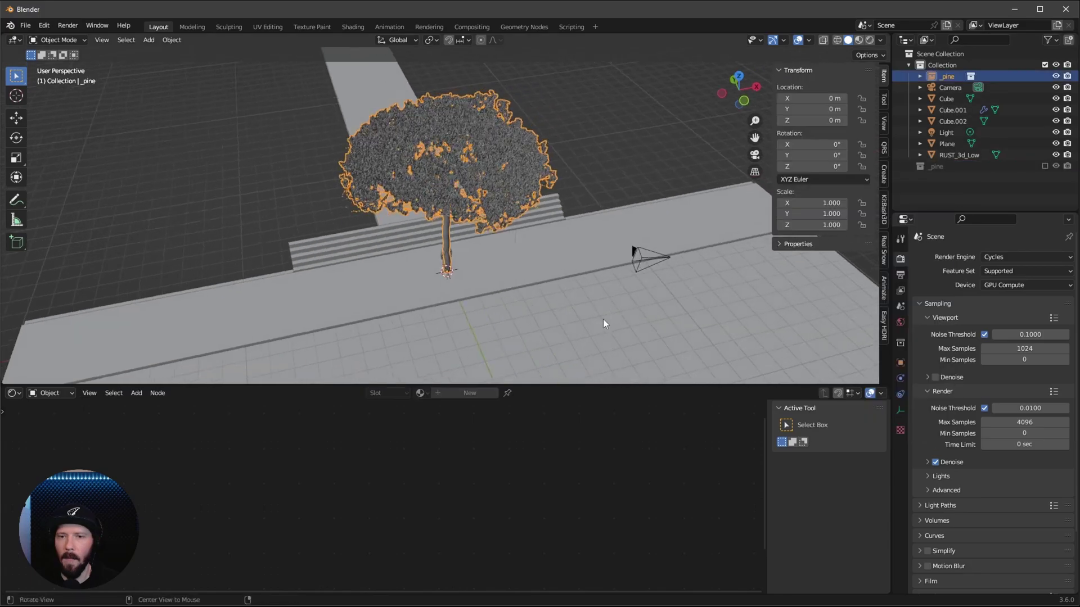
{"action": "middle_click_drag", "start_coordinate": [599, 323], "coordinate": [618, 304]}
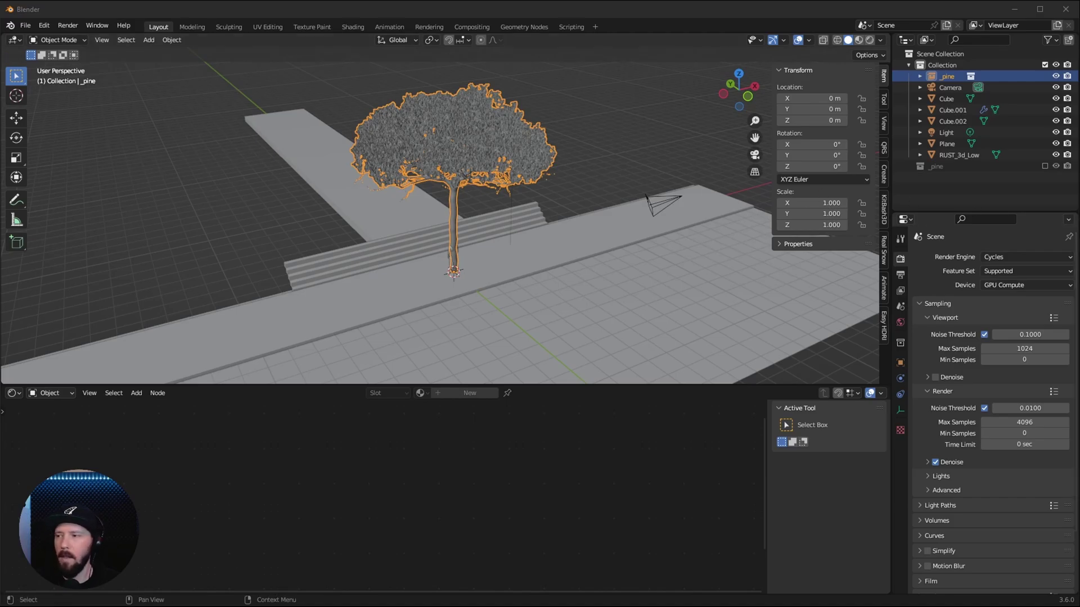
Move the pine instance to location 12, 29.3, -5 m.
{"action": "left_click", "coordinate": [813, 98]}
{"action": "type", "text": "12"}
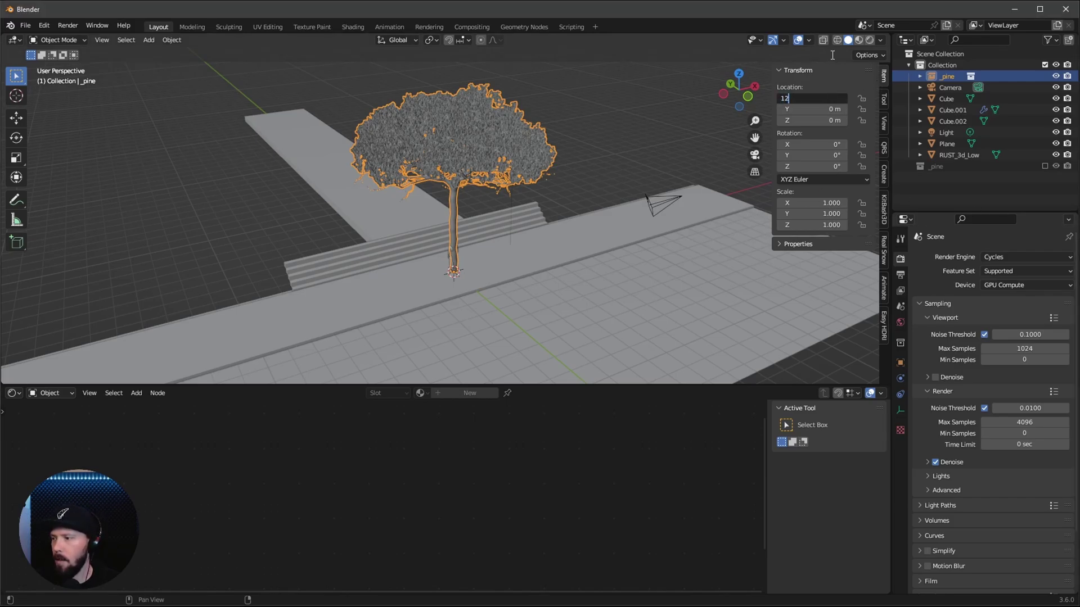
{"action": "key", "text": "Tab"}
{"action": "type", "text": "29.3"}
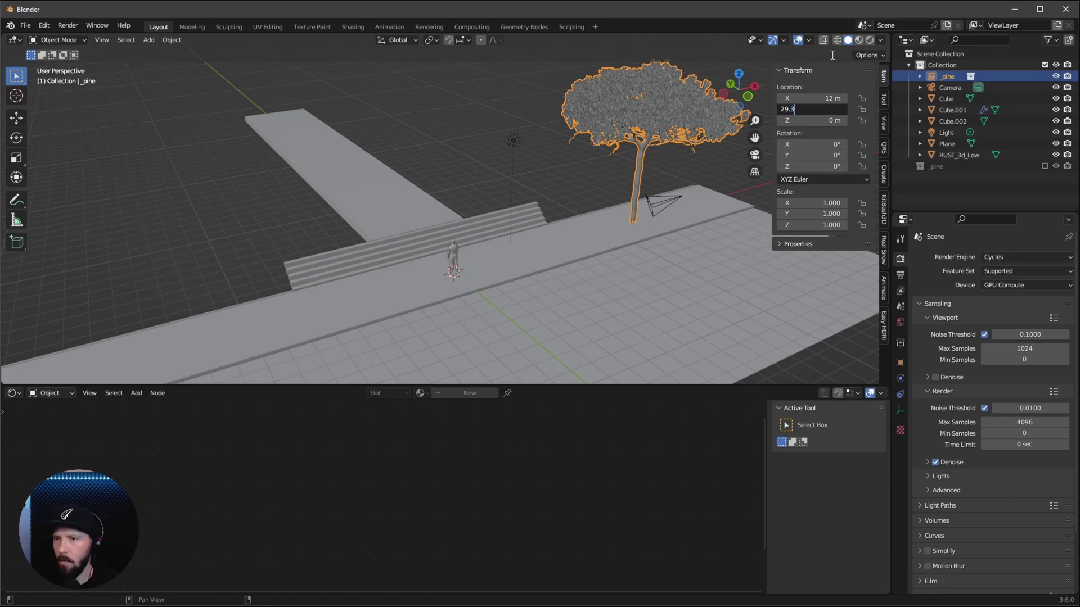
{"action": "key", "text": "Tab"}
{"action": "type", "text": "-5"}
{"action": "key", "text": "Return"}
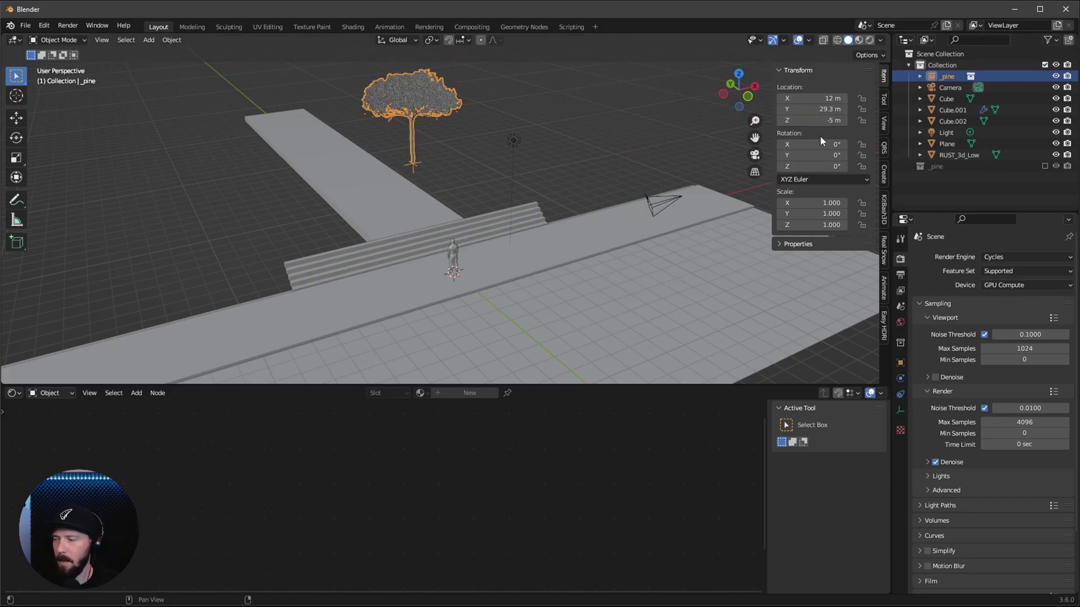
Turn the pine to -317° around Z and scale it uniformly to 3.
{"action": "left_click", "coordinate": [813, 166]}
{"action": "key", "text": "BackSpace"}
{"action": "type", "text": "-317"}
{"action": "key", "text": "Return"}
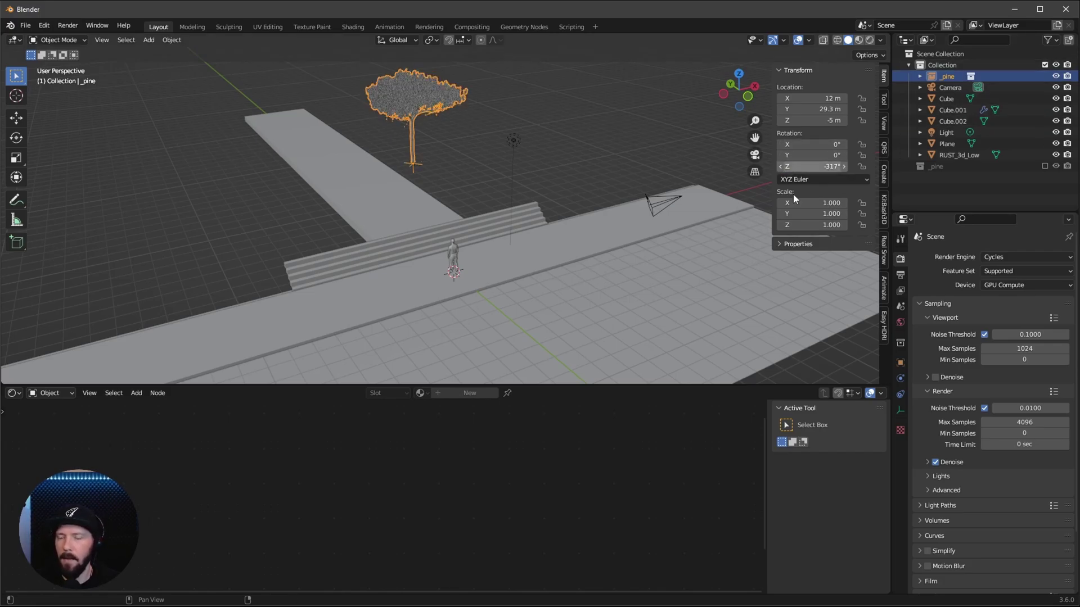
{"action": "left_click_drag", "start_coordinate": [783, 202], "coordinate": [787, 225]}
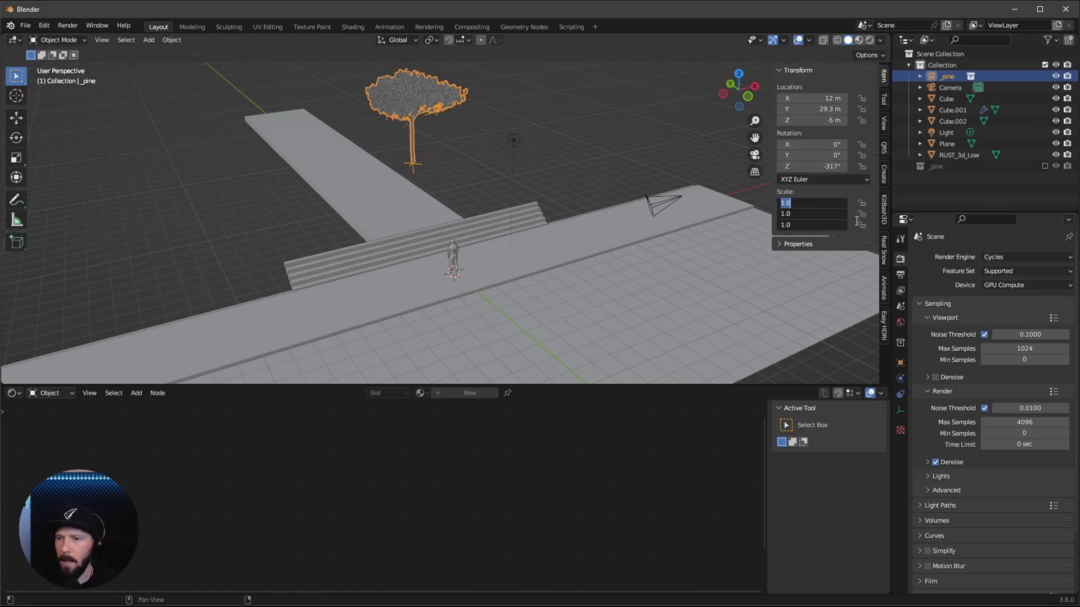
{"action": "type", "text": "3"}
{"action": "key", "text": "Return"}
{"action": "key", "text": "alt+a"}
{"action": "scroll", "coordinate": [582, 263], "scroll_direction": "down", "scroll_amount": 5}
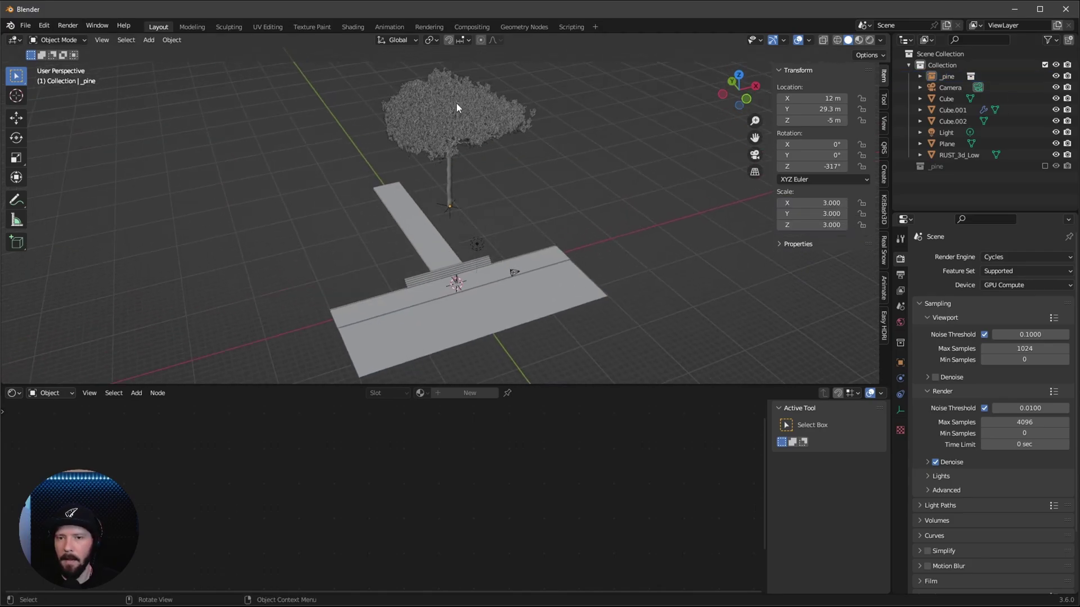
{"action": "left_click", "coordinate": [457, 108]}
Duplicate the pine in place and move the copy to Y 5 m, Z -9 m.
{"action": "key", "text": "shift+d"}
{"action": "right_click", "coordinate": [484, 158]}
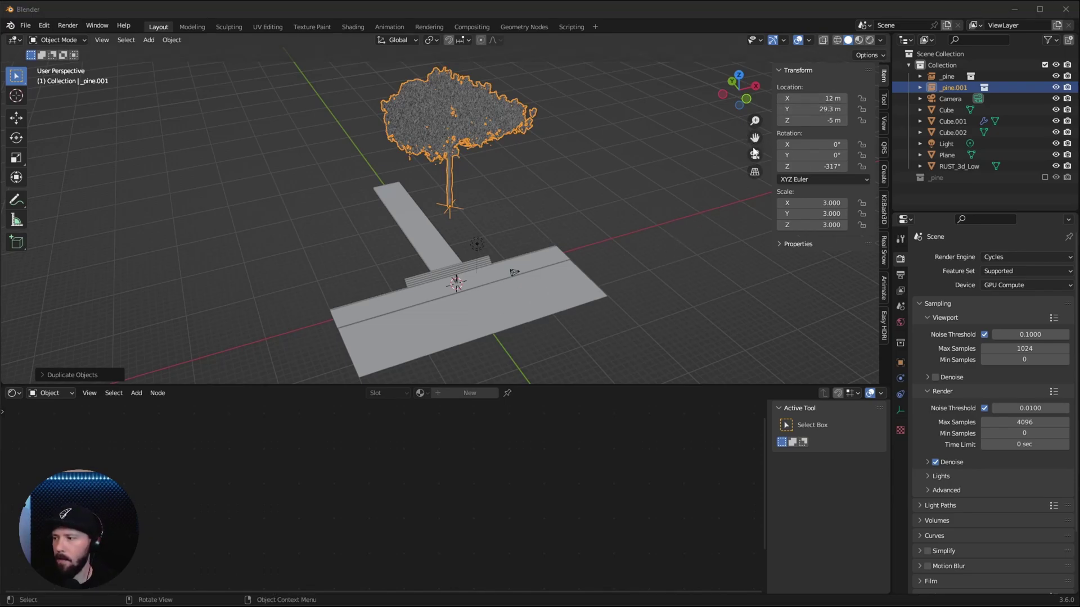
{"action": "left_click", "coordinate": [824, 110]}
{"action": "type", "text": "5"}
{"action": "key", "text": "Tab"}
{"action": "type", "text": "-9"}
{"action": "key", "text": "Tab"}
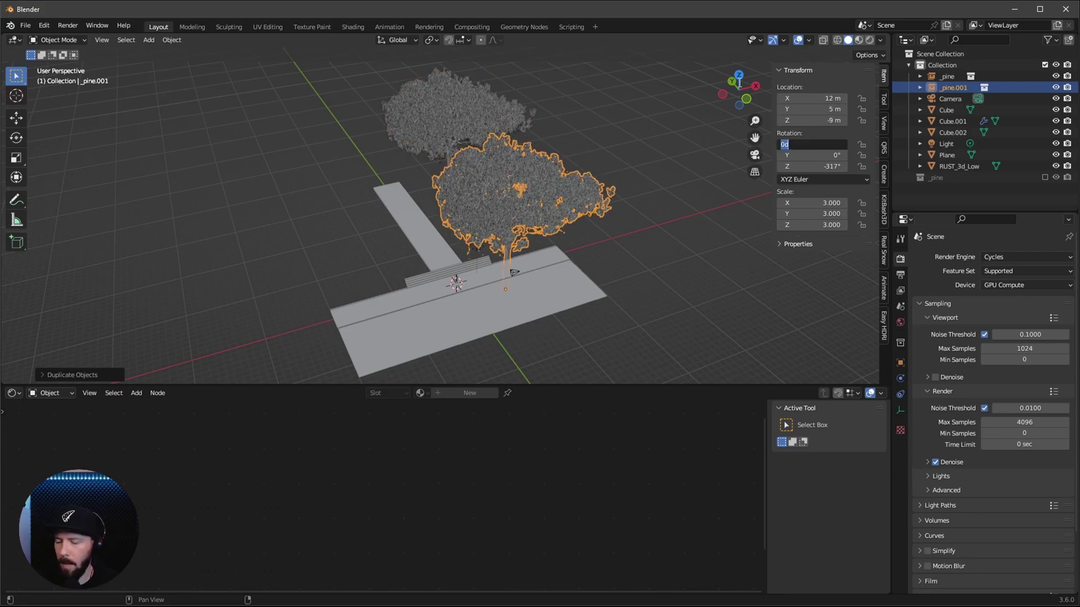
Turn the copy to -253° around Z and scale it uniformly to 2.
{"action": "key", "text": "Tab"}
{"action": "key", "text": "Tab"}
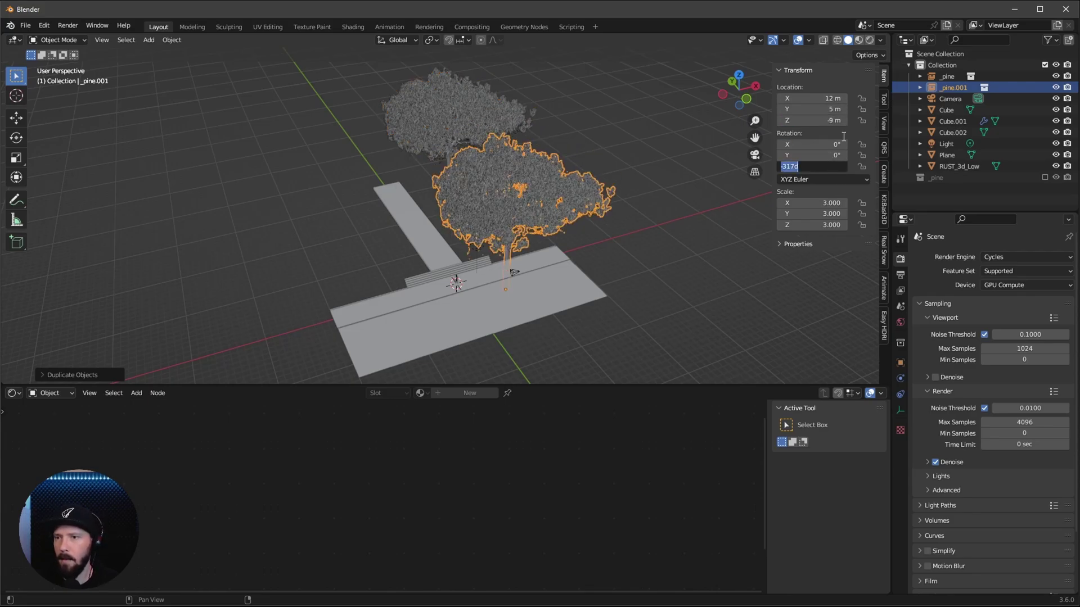
{"action": "key", "text": "BackSpace"}
{"action": "type", "text": "-253"}
{"action": "key", "text": "Return"}
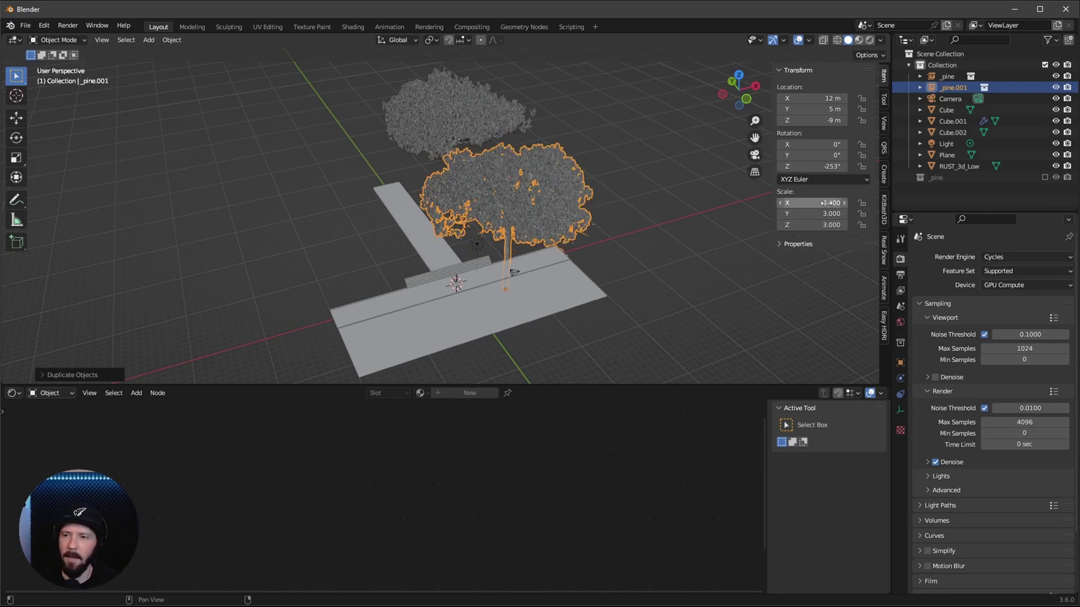
{"action": "left_click_drag", "start_coordinate": [828, 204], "coordinate": [828, 225]}
{"action": "type", "text": "2"}
{"action": "key", "text": "Return"}
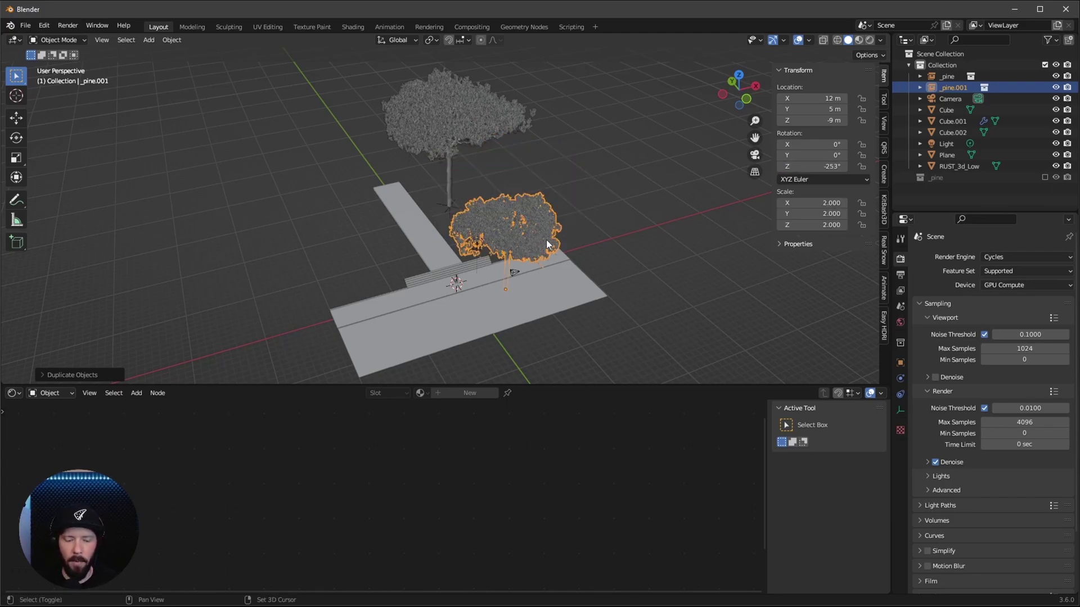
Duplicate the smaller pine in place and move it to 19.5, 5, -12 m.
{"action": "key", "text": "shift+d"}
{"action": "right_click", "coordinate": [655, 238]}
{"action": "double_click", "coordinate": [822, 98]}
{"action": "type", "text": "19.5"}
{"action": "key", "text": "Tab"}
{"action": "type", "text": "5"}
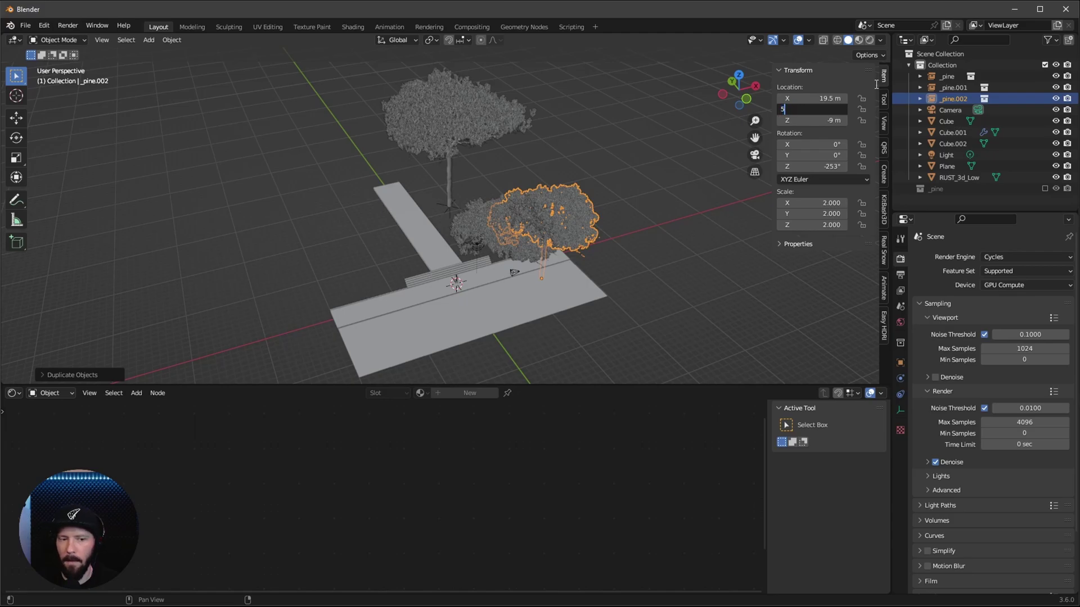
{"action": "key", "text": "Tab"}
{"action": "type", "text": "-12"}
{"action": "key", "text": "Return"}
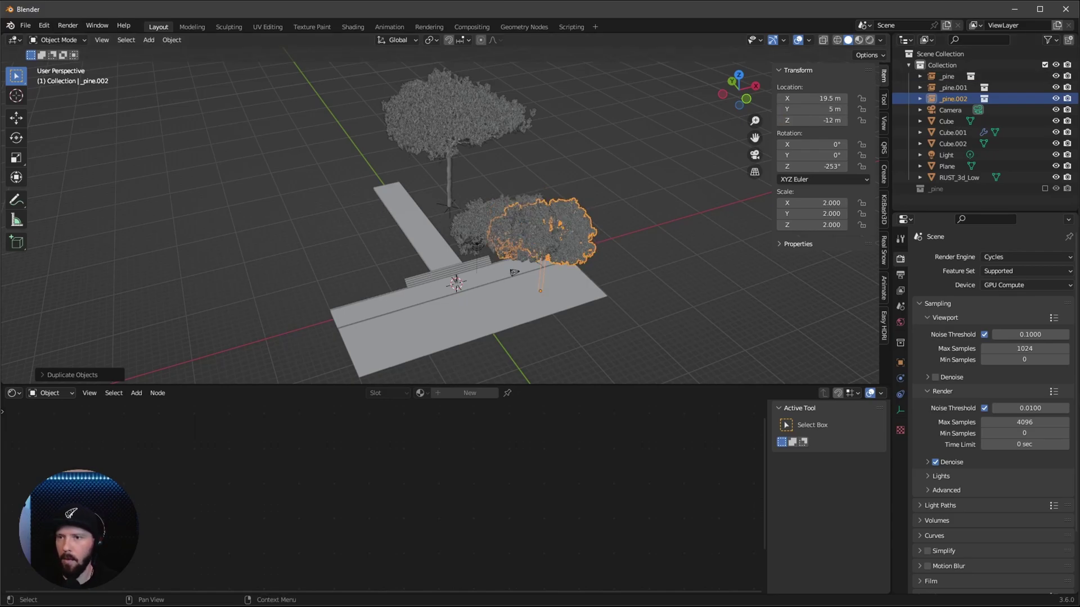
Turn the third pine to -115° around Z, then select the tall _pine tree.
{"action": "double_click", "coordinate": [827, 166]}
{"action": "type", "text": "-11"}
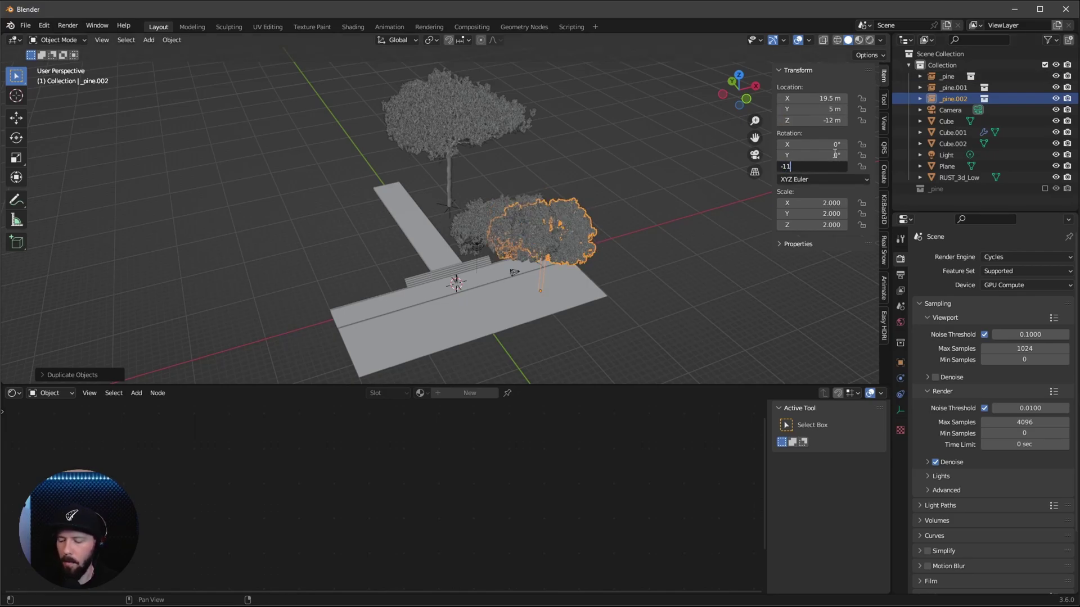
{"action": "type", "text": "5"}
{"action": "key", "text": "Return"}
{"action": "middle_click_drag", "start_coordinate": [568, 191], "coordinate": [592, 198]}
{"action": "left_click", "coordinate": [592, 198]}
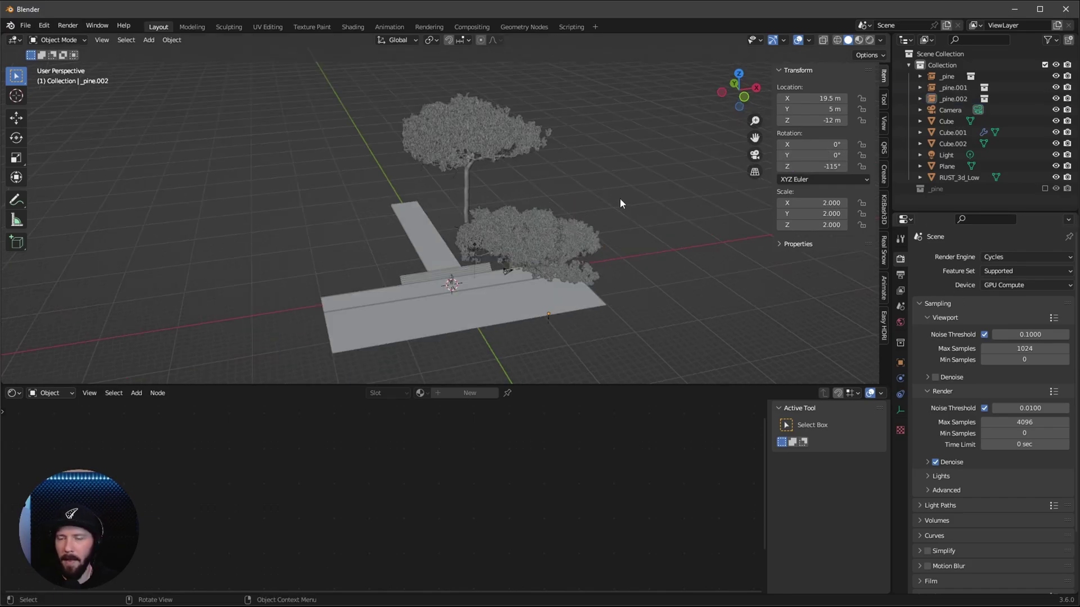
{"action": "middle_click_drag", "start_coordinate": [658, 203], "coordinate": [625, 236]}
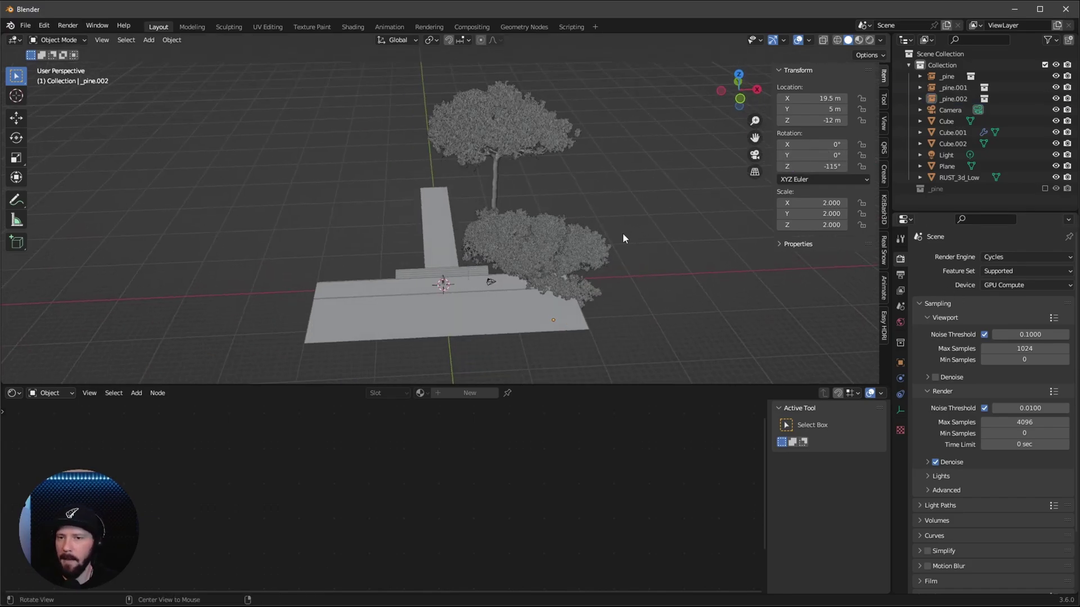
{"action": "left_click", "coordinate": [515, 152]}
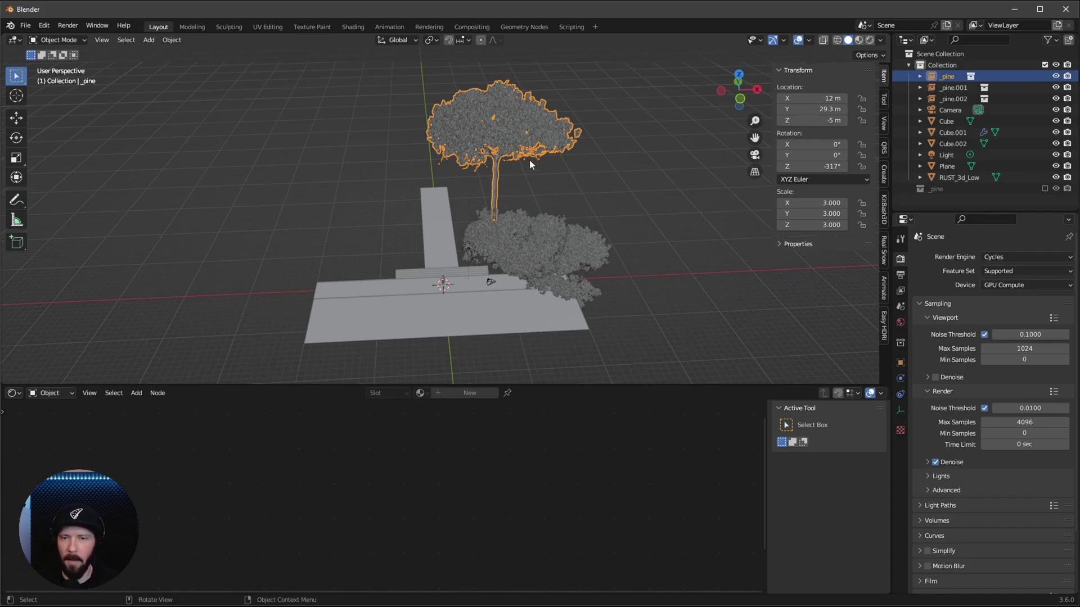
Duplicate the tall pine in place and move it to -13, 29.3, -10 m.
{"action": "key", "text": "shift+d"}
{"action": "key", "text": "Escape"}
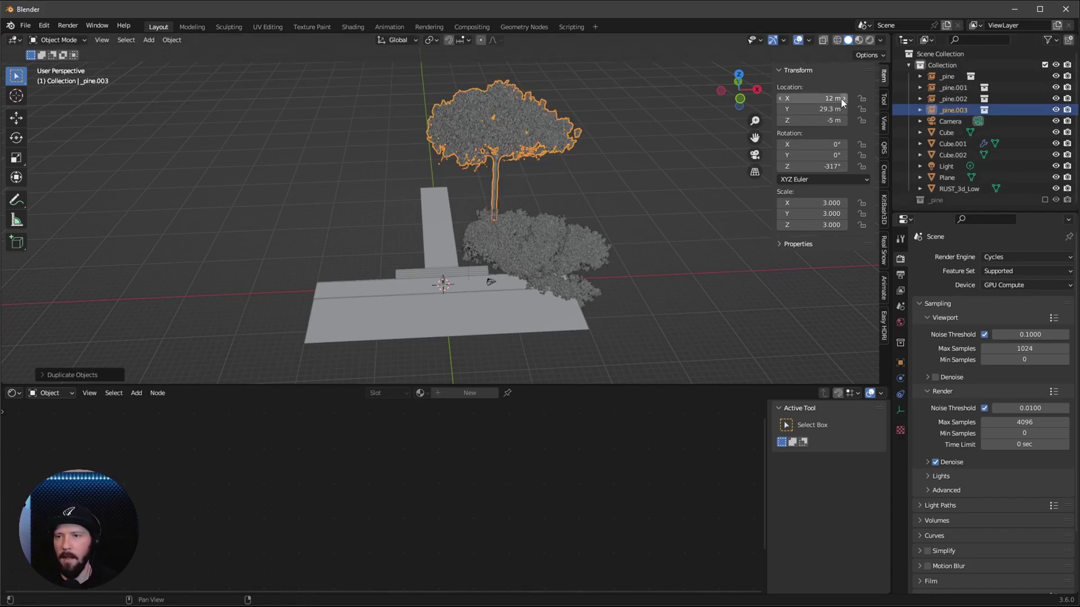
{"action": "left_click", "coordinate": [839, 98]}
{"action": "type", "text": "-13"}
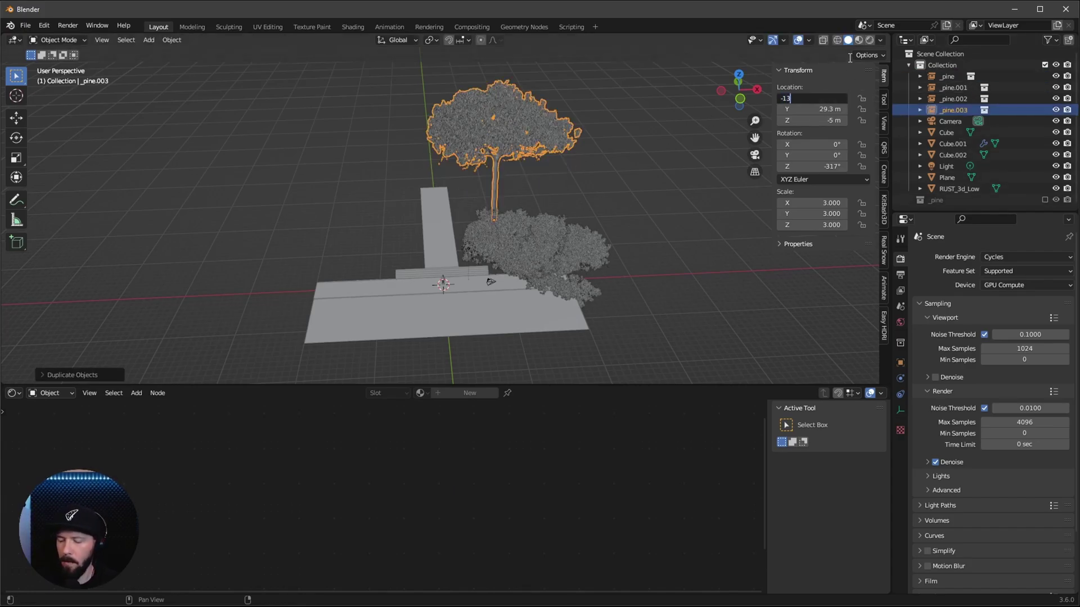
{"action": "key", "text": "Tab"}
{"action": "type", "text": "29.3"}
{"action": "key", "text": "Tab"}
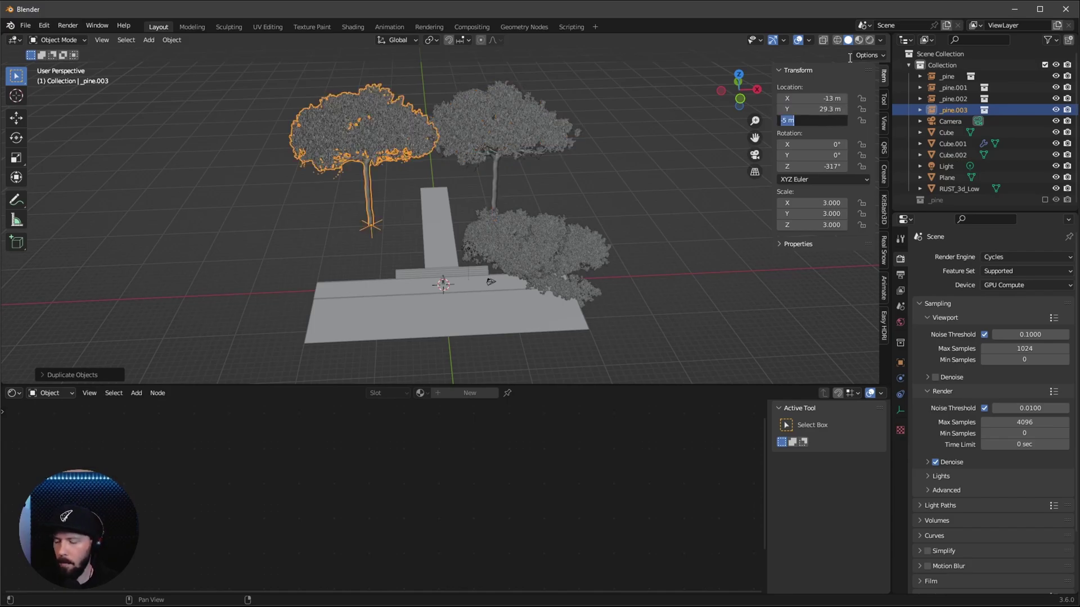
{"action": "type", "text": "-10"}
{"action": "key", "text": "Return"}
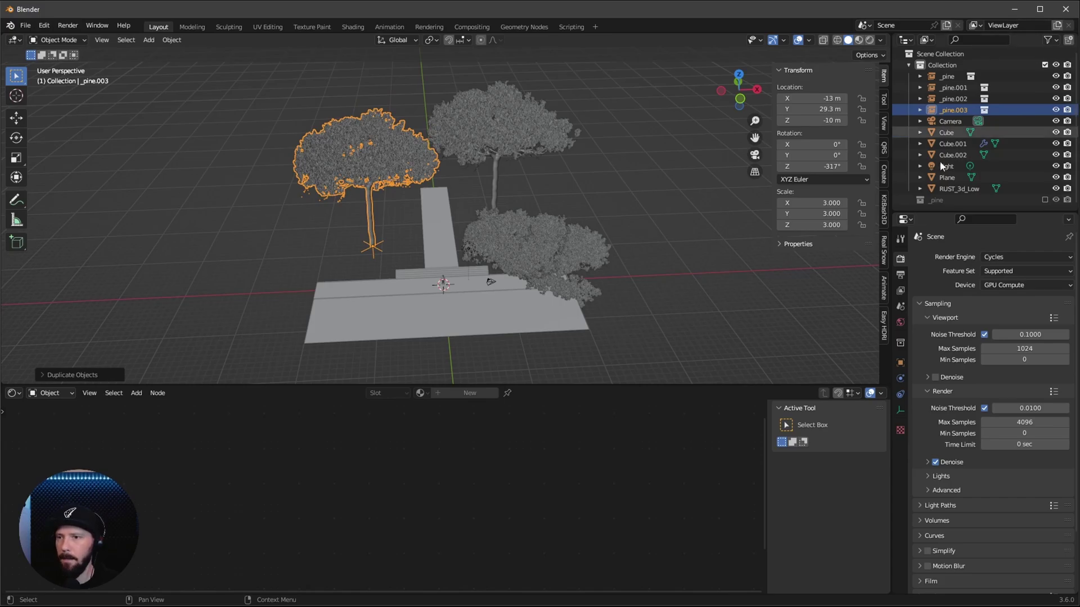
Turn the tree to -58° around Z, stretch its Z scale to 5.68, and duplicate it.
{"action": "left_click", "coordinate": [815, 167]}
{"action": "key", "text": "BackSpace"}
{"action": "type", "text": "-58"}
{"action": "key", "text": "Return"}
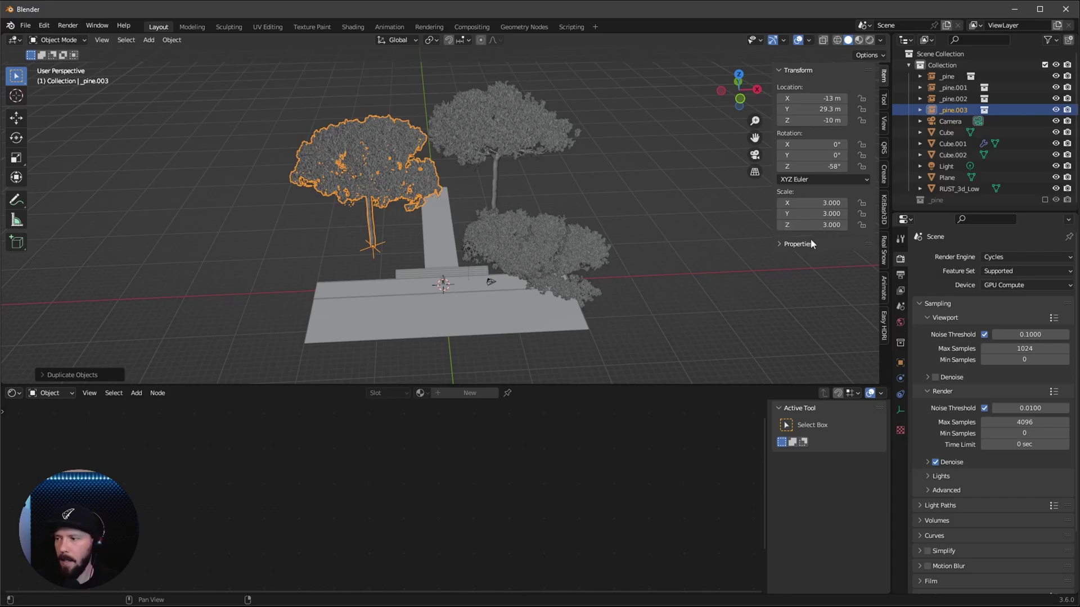
{"action": "left_click", "coordinate": [826, 225]}
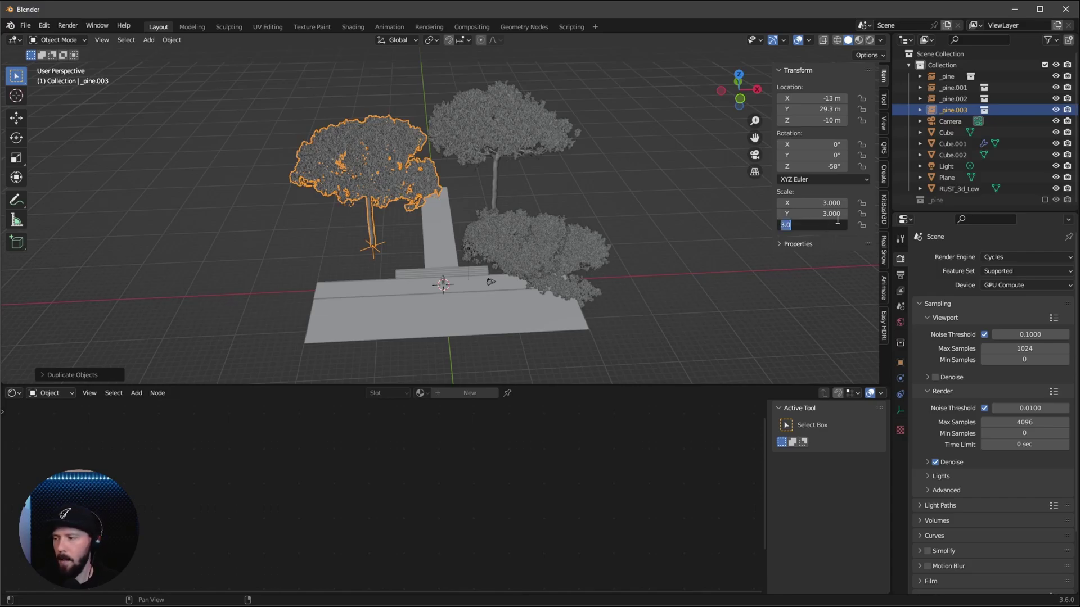
{"action": "type", "text": "5"}
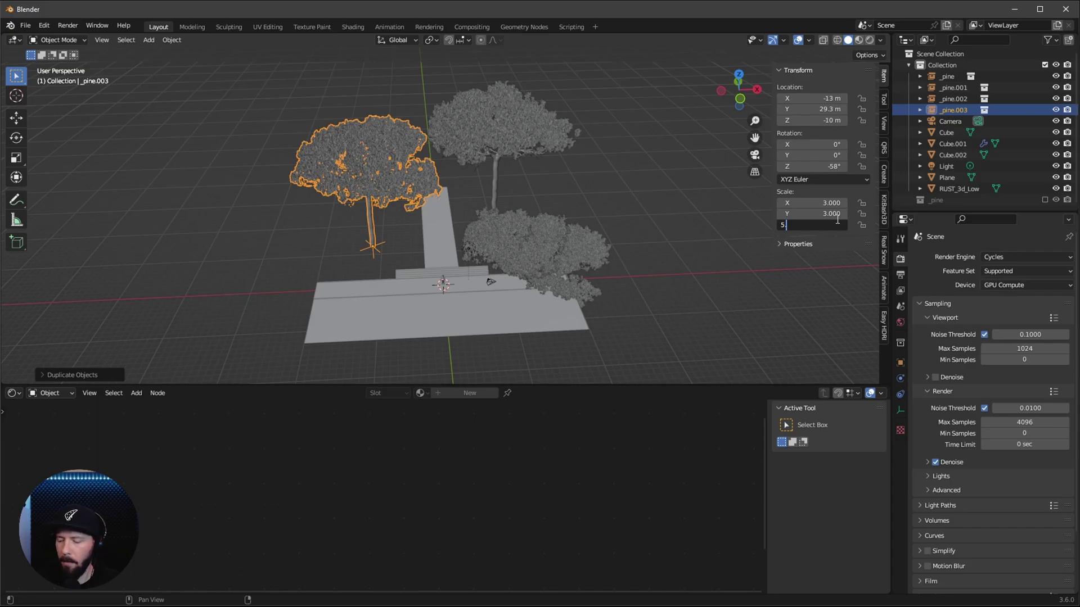
{"action": "type", "text": ".68"}
{"action": "key", "text": "Return"}
{"action": "middle_click_drag", "start_coordinate": [438, 253], "coordinate": [427, 203]}
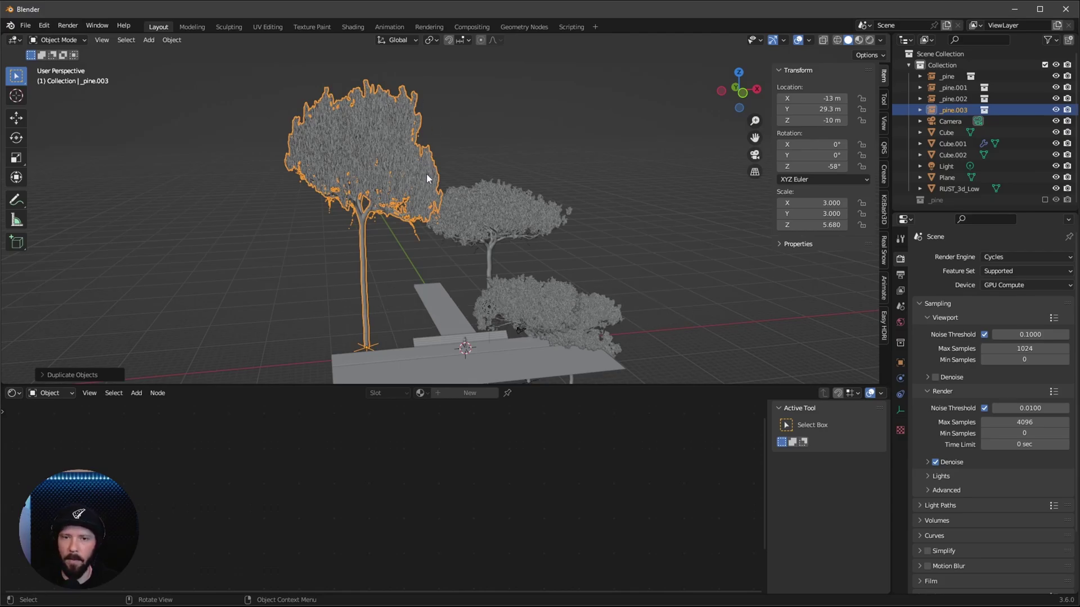
{"action": "middle_click_drag", "start_coordinate": [474, 238], "coordinate": [467, 112]}
{"action": "middle_click_drag", "start_coordinate": [458, 234], "coordinate": [478, 201]}
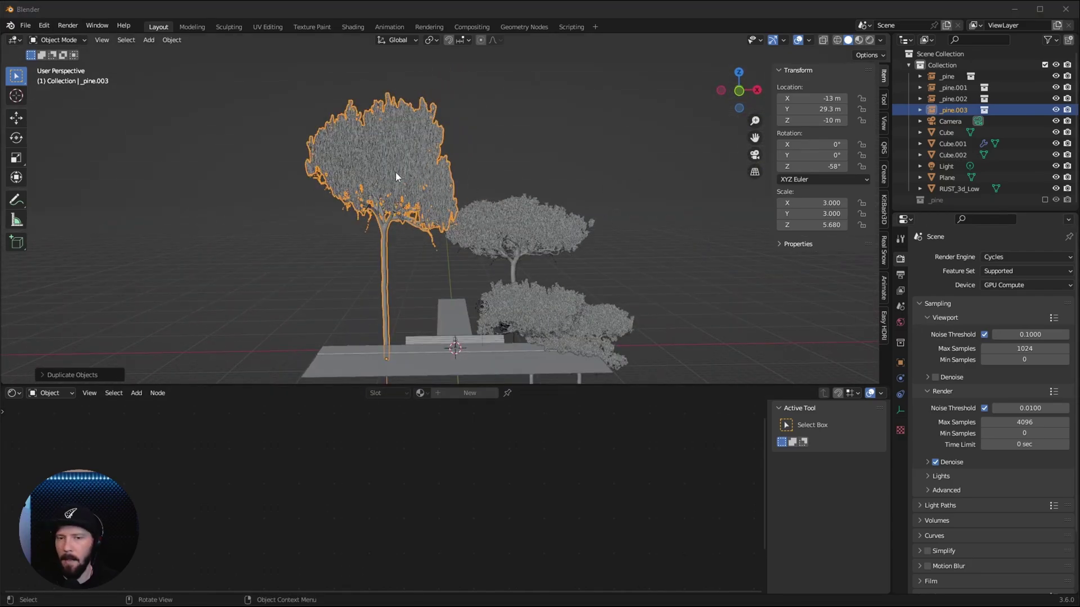
{"action": "key", "text": "shift+d"}
Keep the copy in place and move it to -13.3, 12, -5.6 m.
{"action": "right_click", "coordinate": [406, 218]}
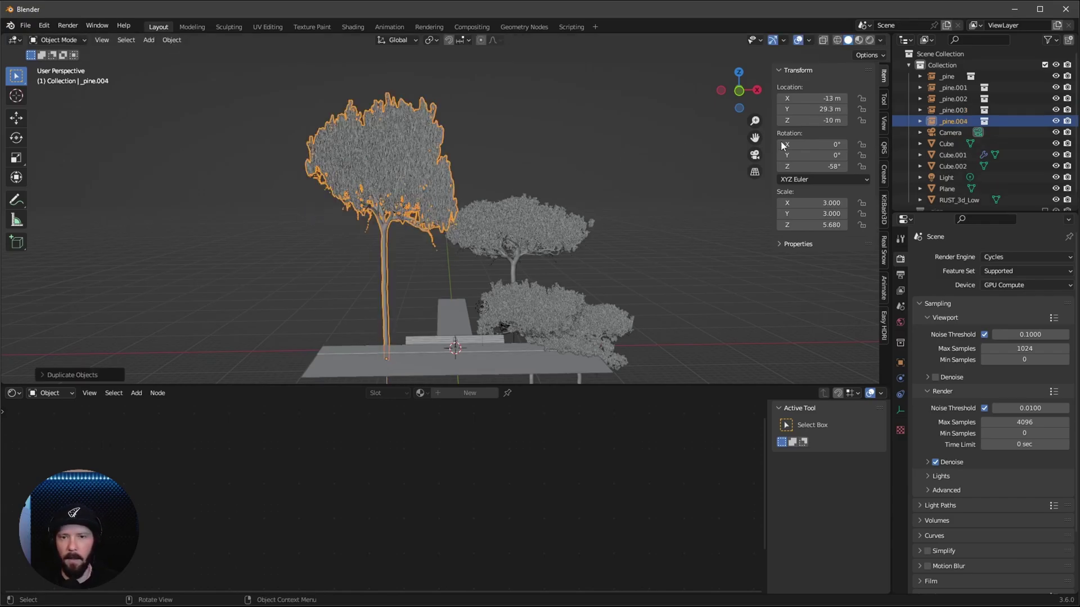
{"action": "left_click", "coordinate": [818, 98]}
{"action": "type", "text": "-1"}
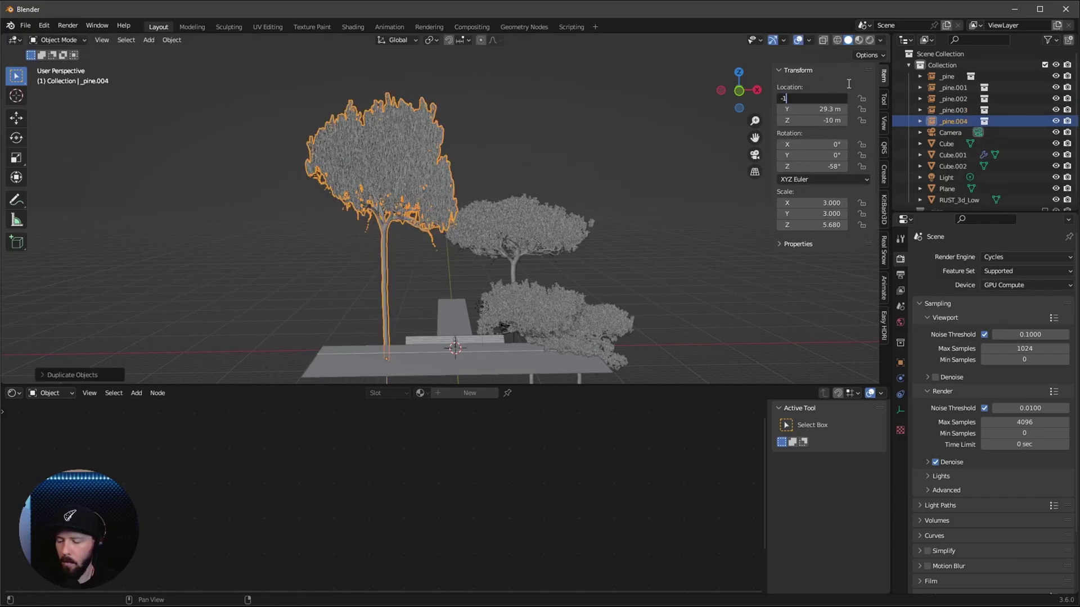
{"action": "type", "text": "3.3"}
{"action": "key", "text": "Tab"}
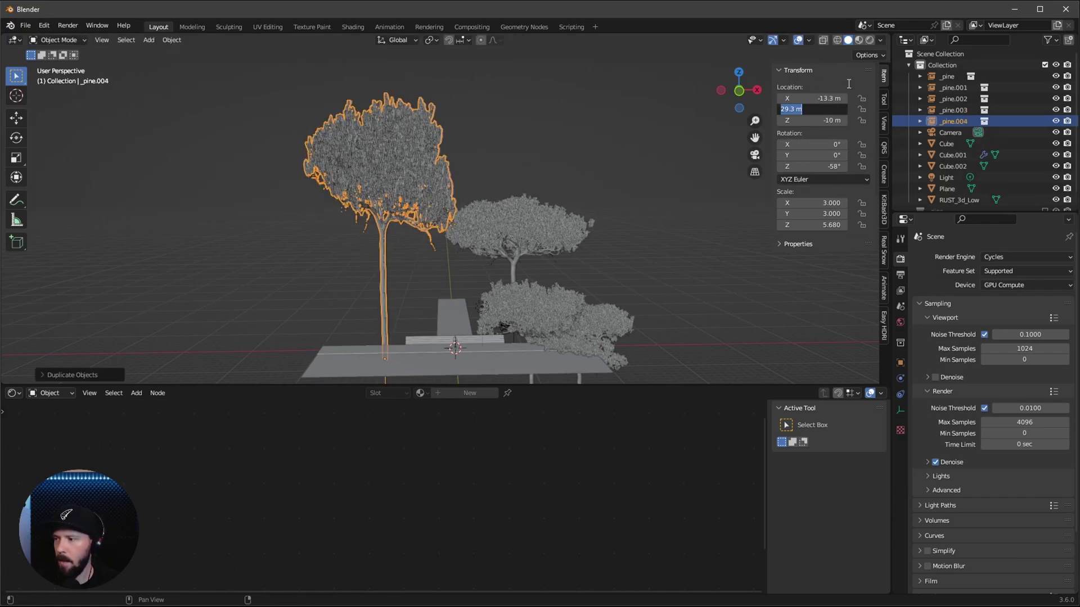
{"action": "type", "text": "12"}
{"action": "key", "text": "Tab"}
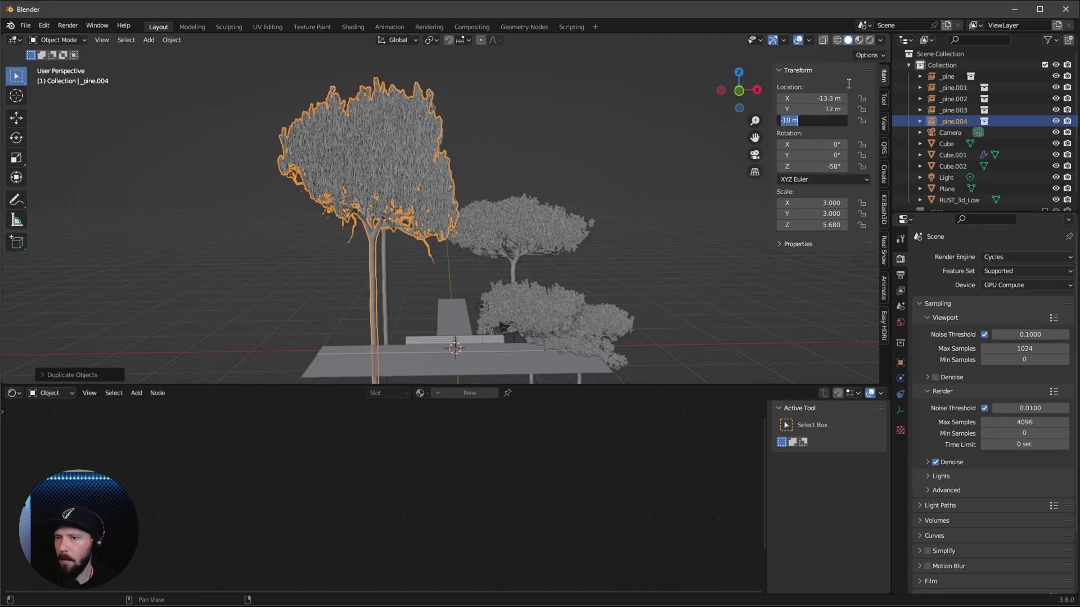
{"action": "type", "text": "-5.6"}
{"action": "key", "text": "Tab"}
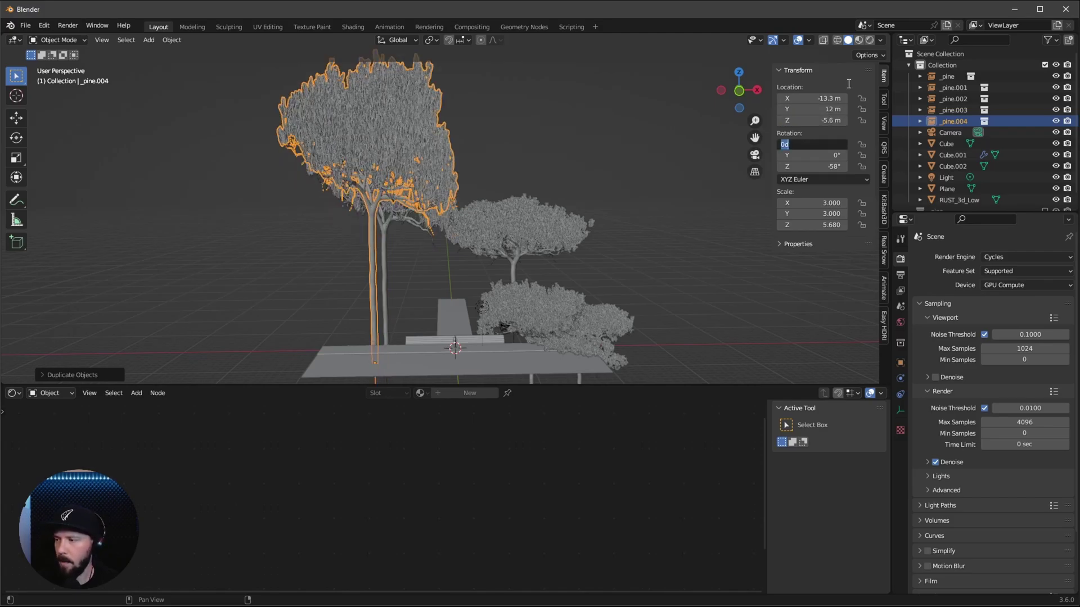
Reset the copy's rotation to 0° and scale it uniformly to 2.
{"action": "key", "text": "Tab"}
{"action": "key", "text": "Tab"}
{"action": "type", "text": "0"}
{"action": "key", "text": "Return"}
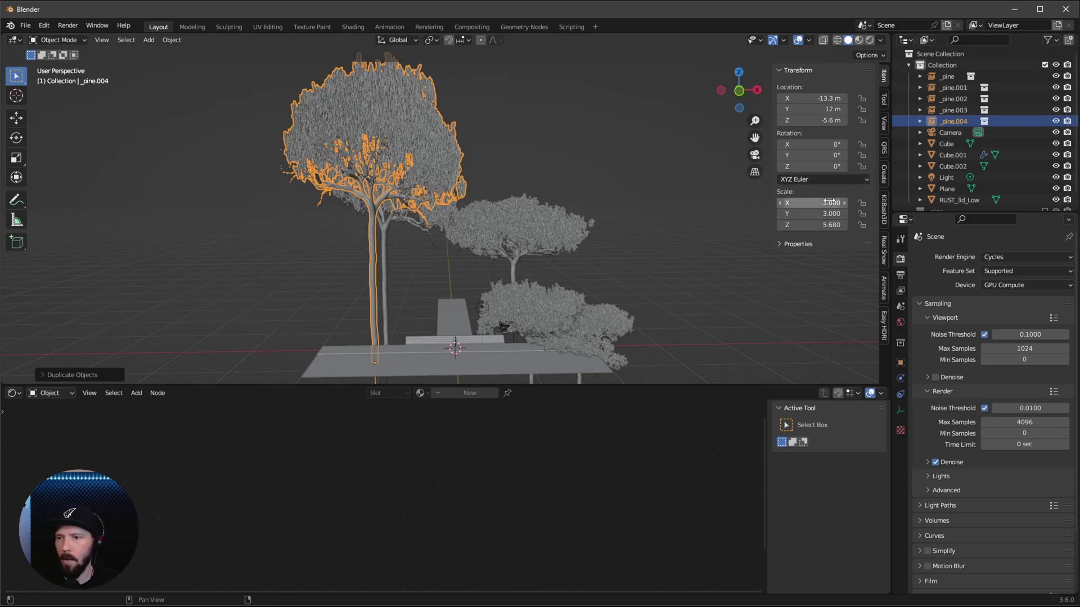
{"action": "left_click_drag", "start_coordinate": [830, 203], "coordinate": [840, 226]}
{"action": "type", "text": "2"}
{"action": "key", "text": "Return"}
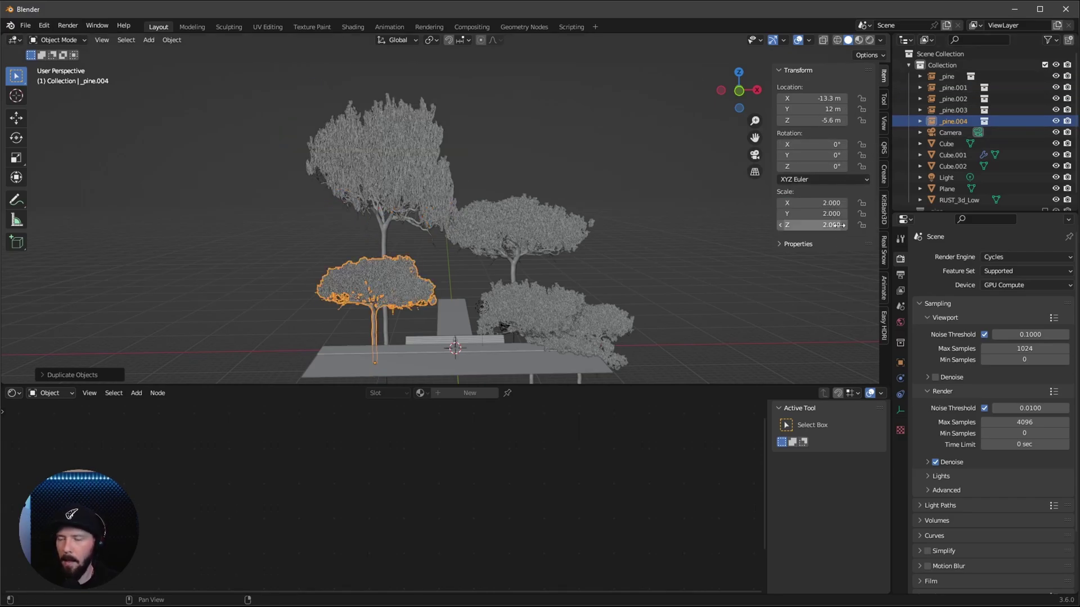
Duplicate the pine in place and move it to -12.87, 11, -18.84 m.
{"action": "key", "text": "shift+d"}
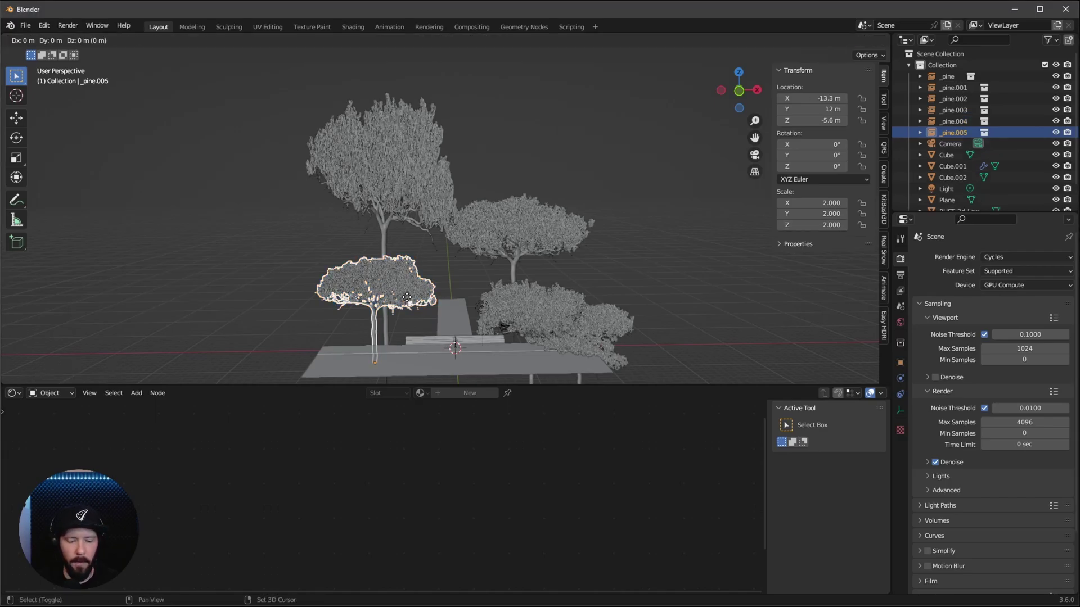
{"action": "right_click", "coordinate": [408, 301]}
{"action": "left_click", "coordinate": [836, 98]}
{"action": "key", "text": "BackSpace"}
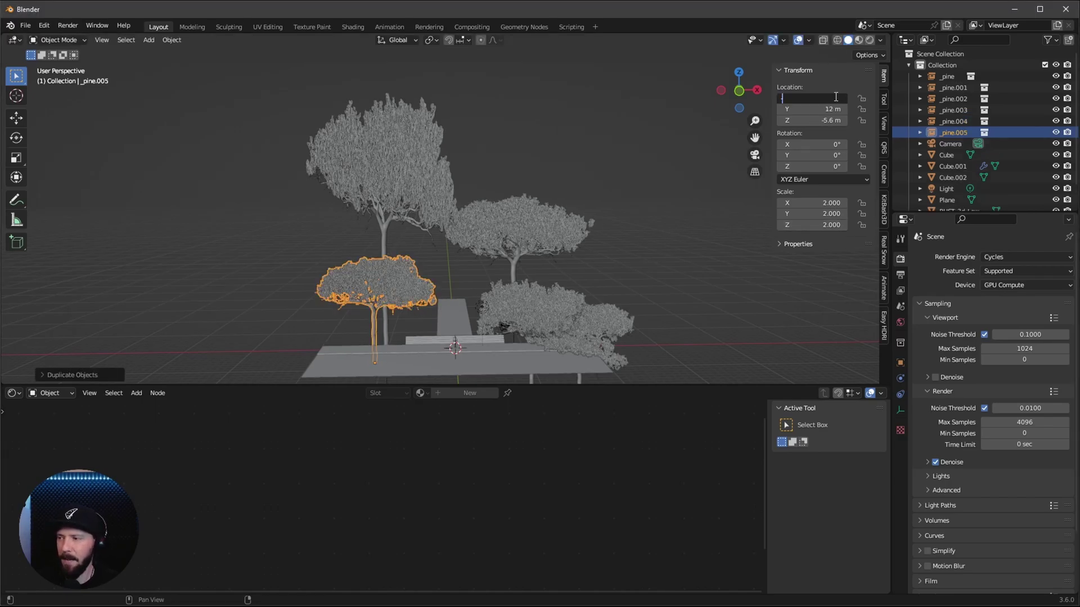
{"action": "type", "text": "-12.8"}
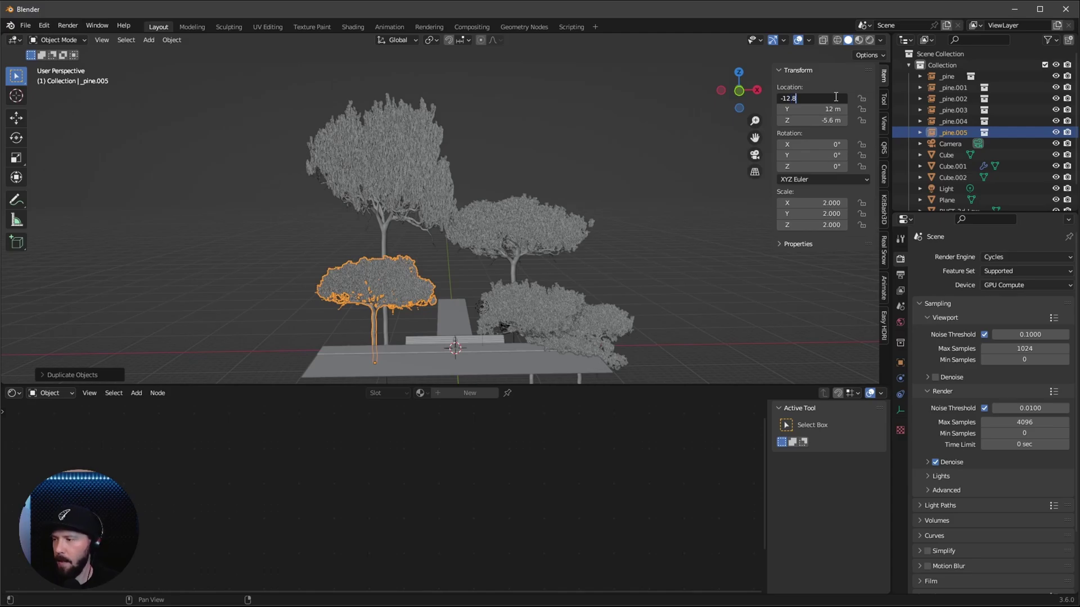
{"action": "type", "text": "7"}
{"action": "key", "text": "Tab"}
{"action": "type", "text": "11"}
{"action": "key", "text": "Tab"}
{"action": "type", "text": "-18.84"}
{"action": "key", "text": "Return"}
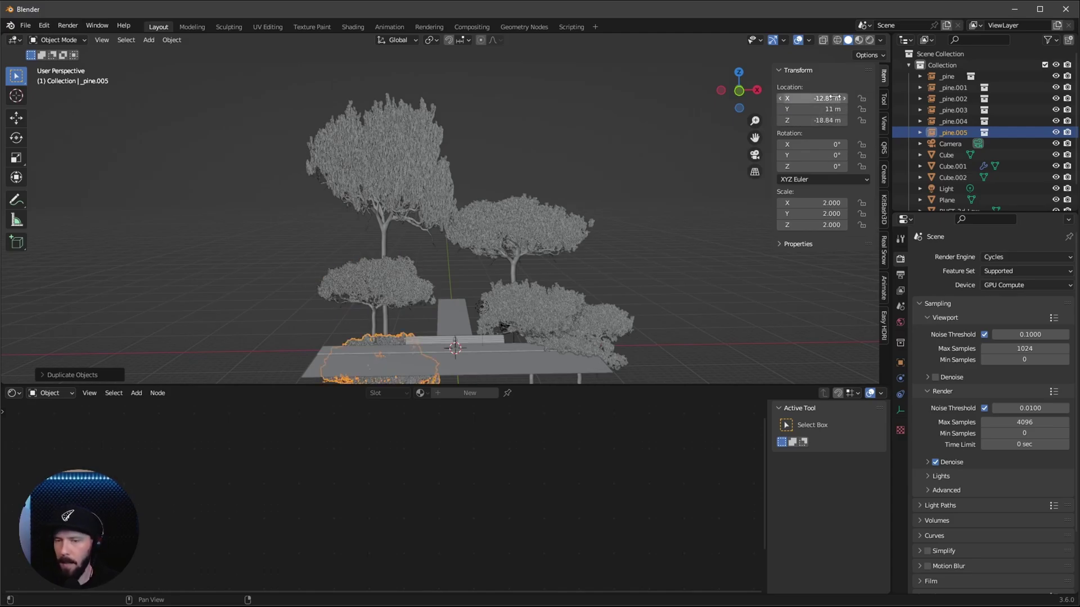
Turn the copy to -205° around Z and scale it uniformly to 3.
{"action": "left_click", "coordinate": [824, 165]}
{"action": "key", "text": "BackSpace"}
{"action": "type", "text": "-205"}
{"action": "key", "text": "Tab"}
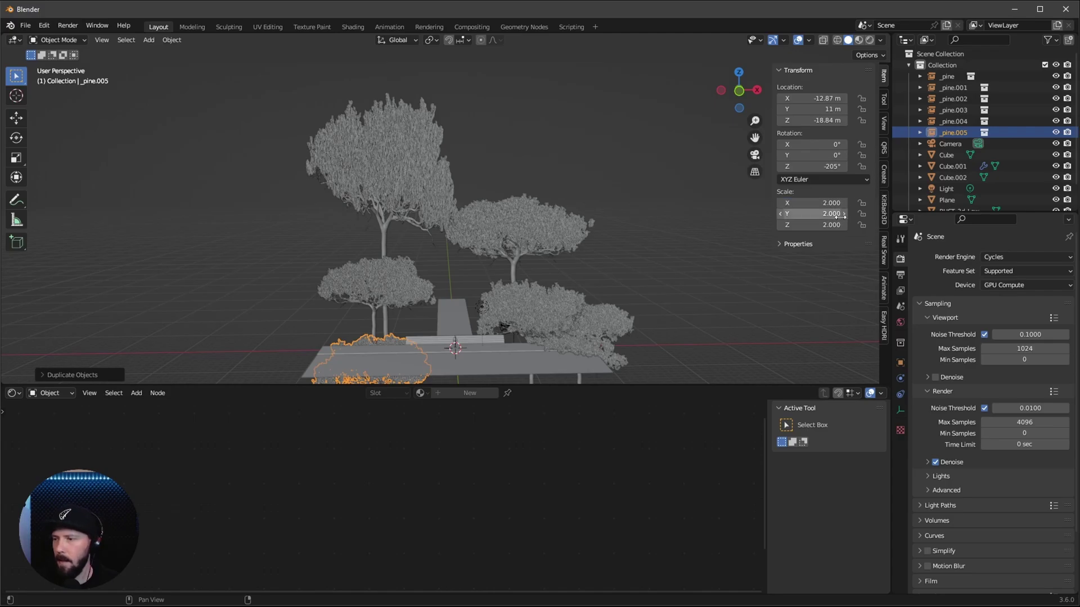
{"action": "left_click_drag", "start_coordinate": [813, 202], "coordinate": [812, 225]}
{"action": "type", "text": "3"}
{"action": "key", "text": "Return"}
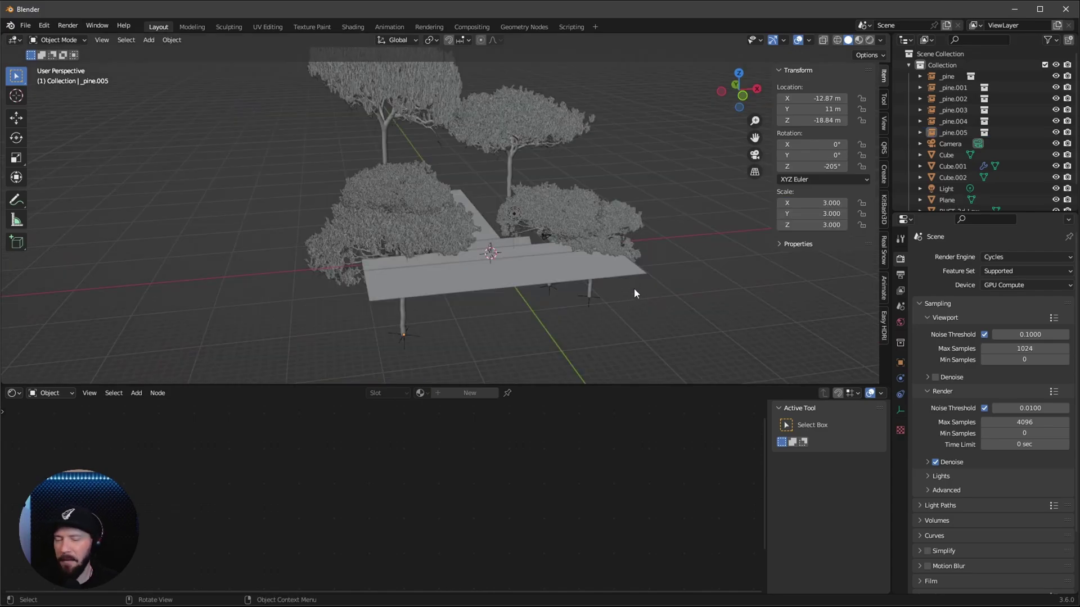
Select the camera, view through it, and place it at -6.7, -24, 3.1 m.
{"action": "left_click_drag", "start_coordinate": [922, 213], "coordinate": [922, 269]}
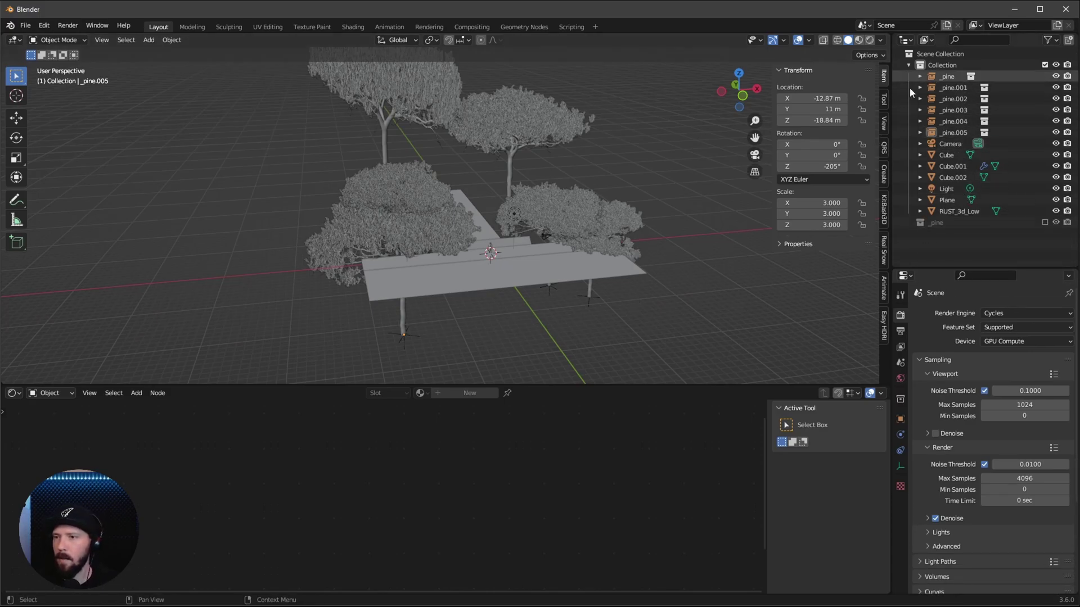
{"action": "left_click", "coordinate": [946, 145]}
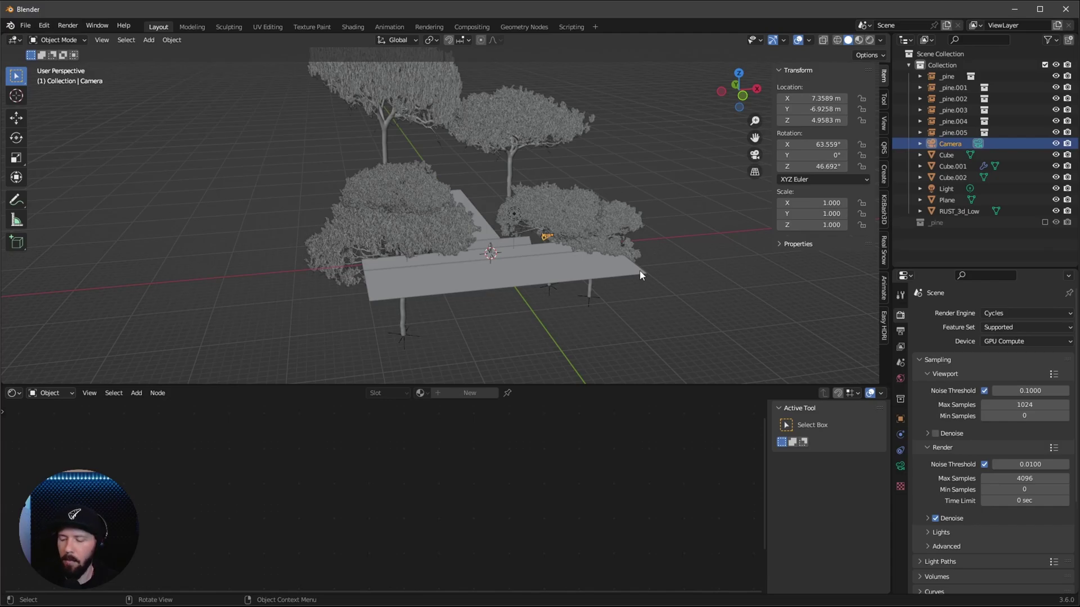
{"action": "key", "text": "KP_0"}
{"action": "left_click", "coordinate": [822, 98]}
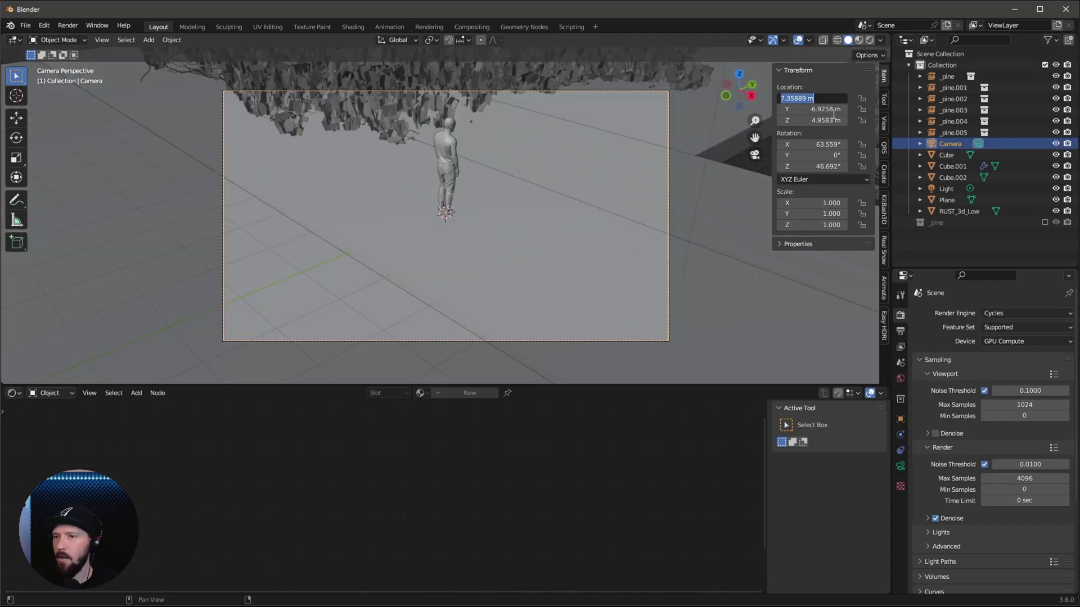
{"action": "type", "text": "-6.7"}
{"action": "key", "text": "Tab"}
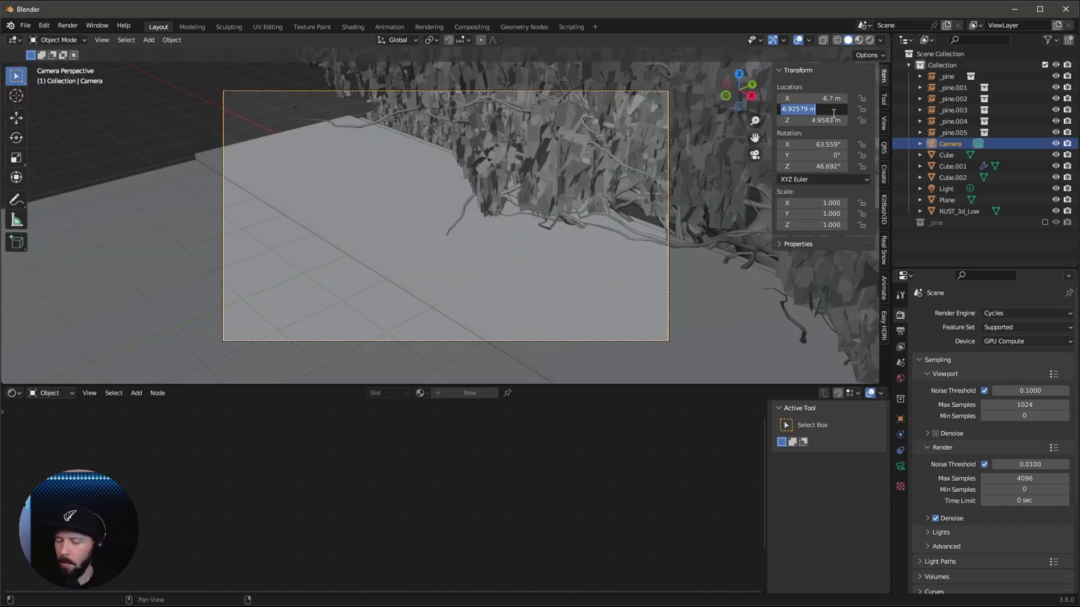
{"action": "type", "text": "-24"}
{"action": "key", "text": "Tab"}
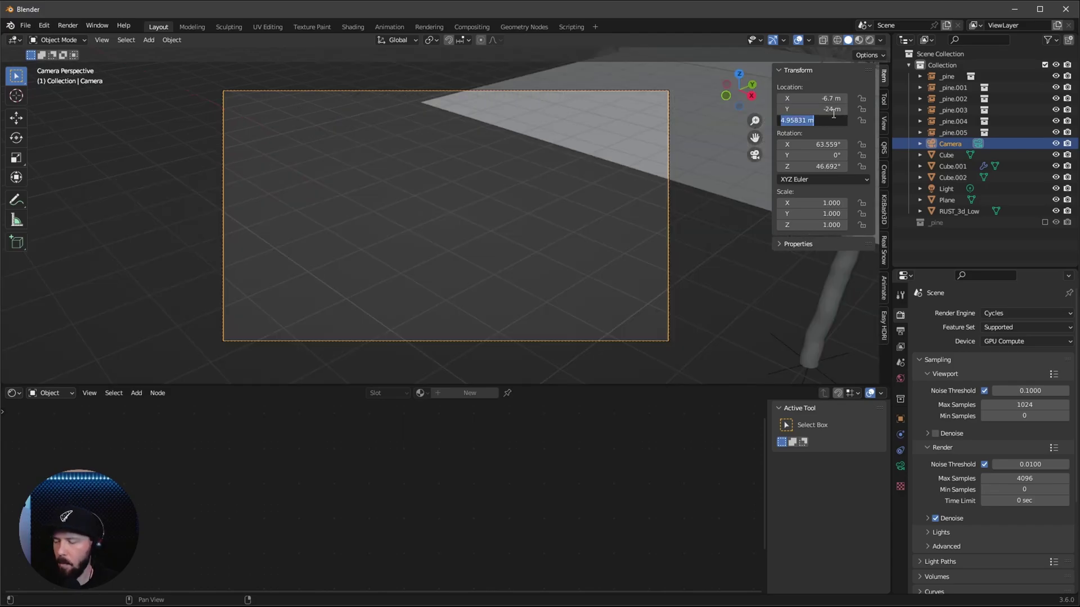
{"action": "type", "text": "3.1"}
{"action": "key", "text": "Tab"}
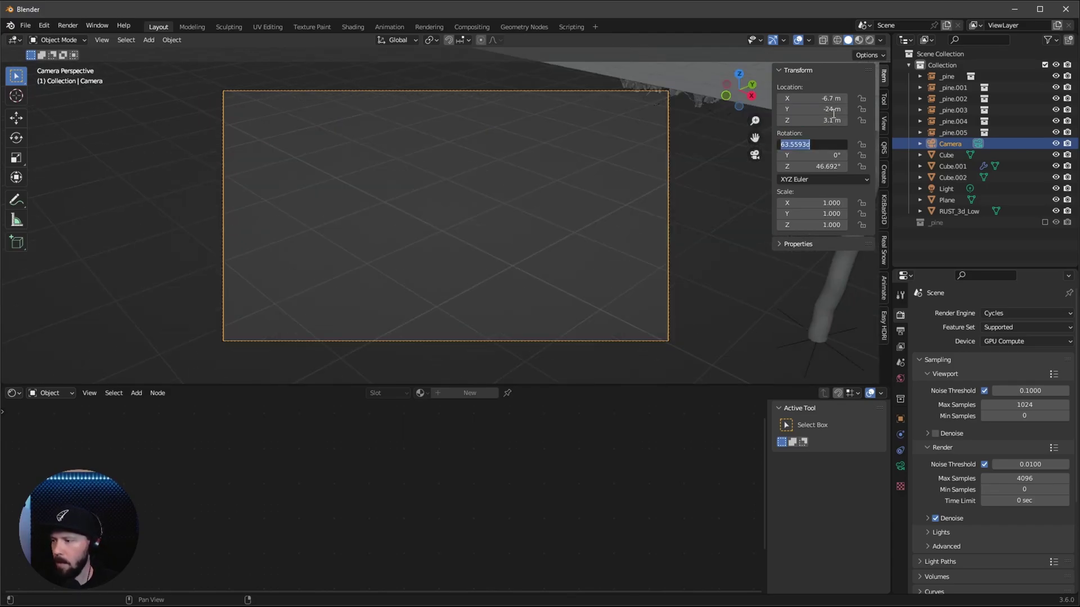
Set the camera rotation to 89.5° on X and -23.3° on Z.
{"action": "type", "text": "89.54"}
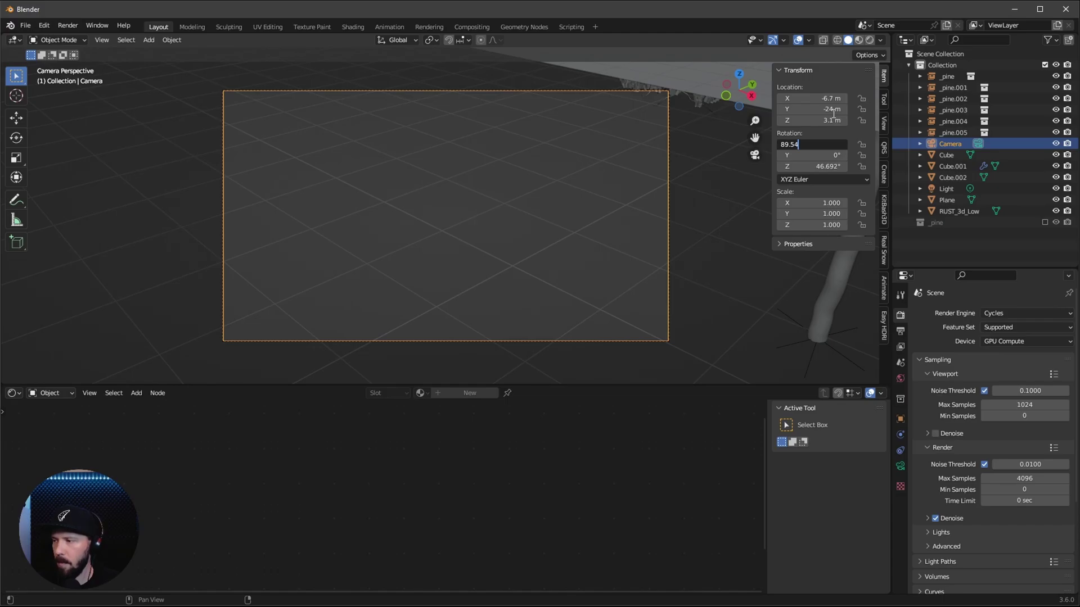
{"action": "key", "text": "BackSpace"}
{"action": "key", "text": "Tab"}
{"action": "key", "text": "Tab"}
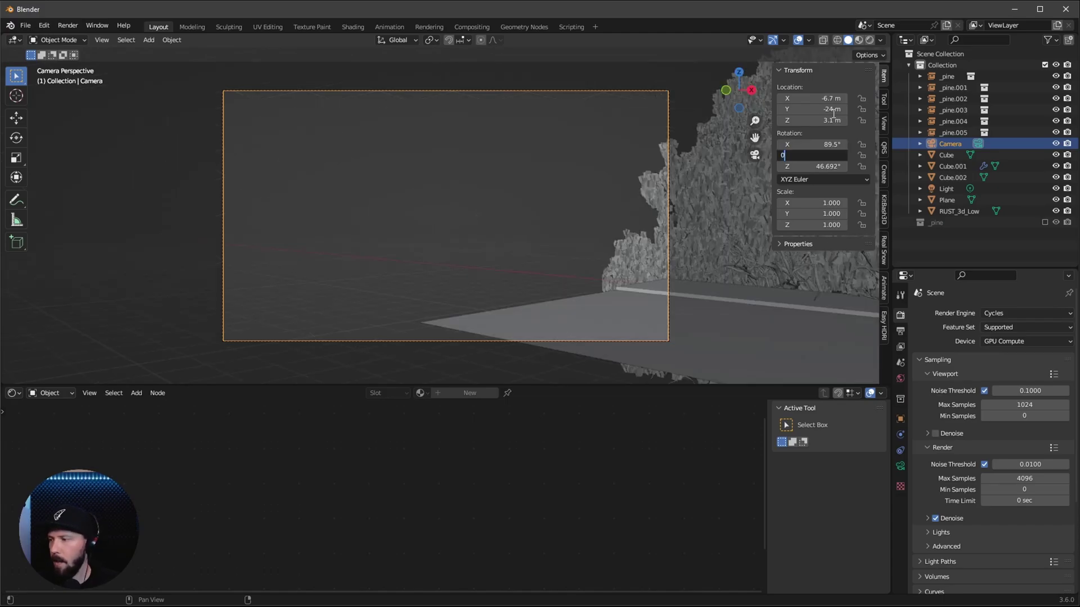
{"action": "type", "text": "-23"}
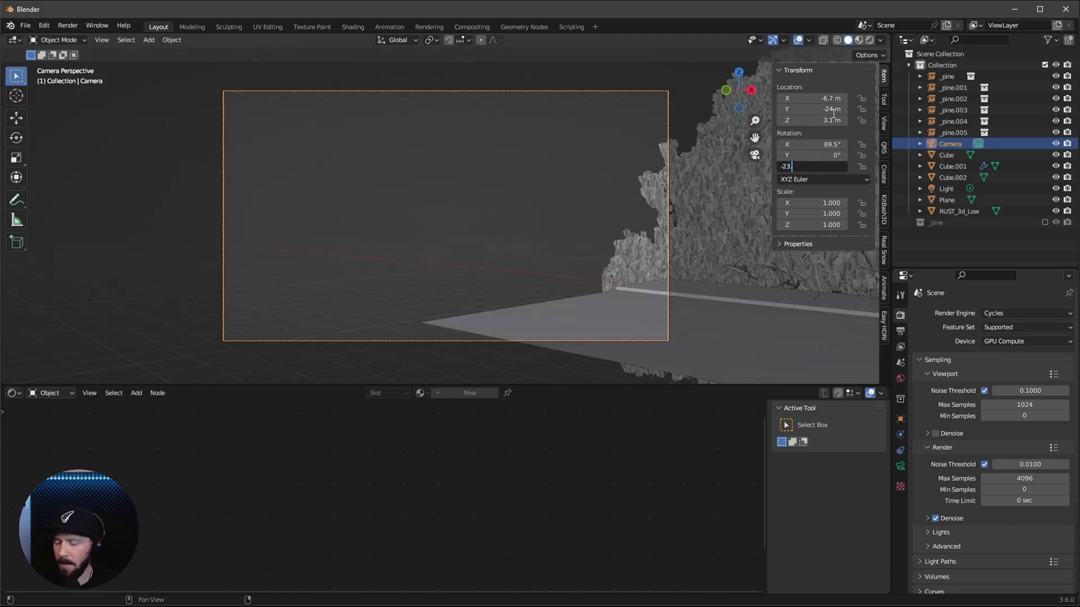
{"action": "type", "text": ".3"}
{"action": "key", "text": "Return"}
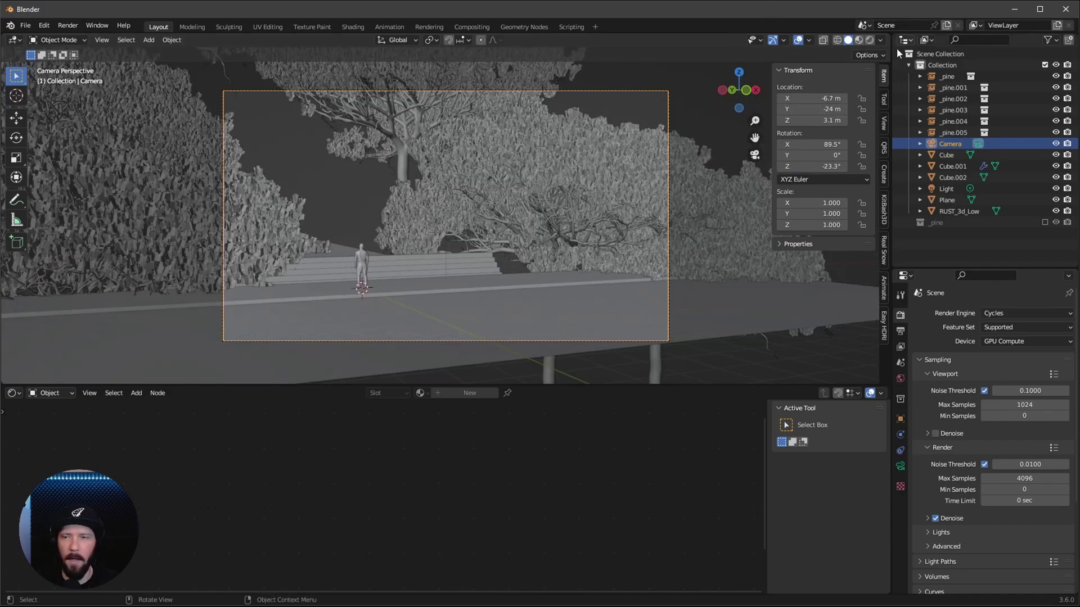
Split the 3D view in two and set the camera passepartout to 1.0.
{"action": "left_click_drag", "start_coordinate": [890, 34], "coordinate": [500, 140]}
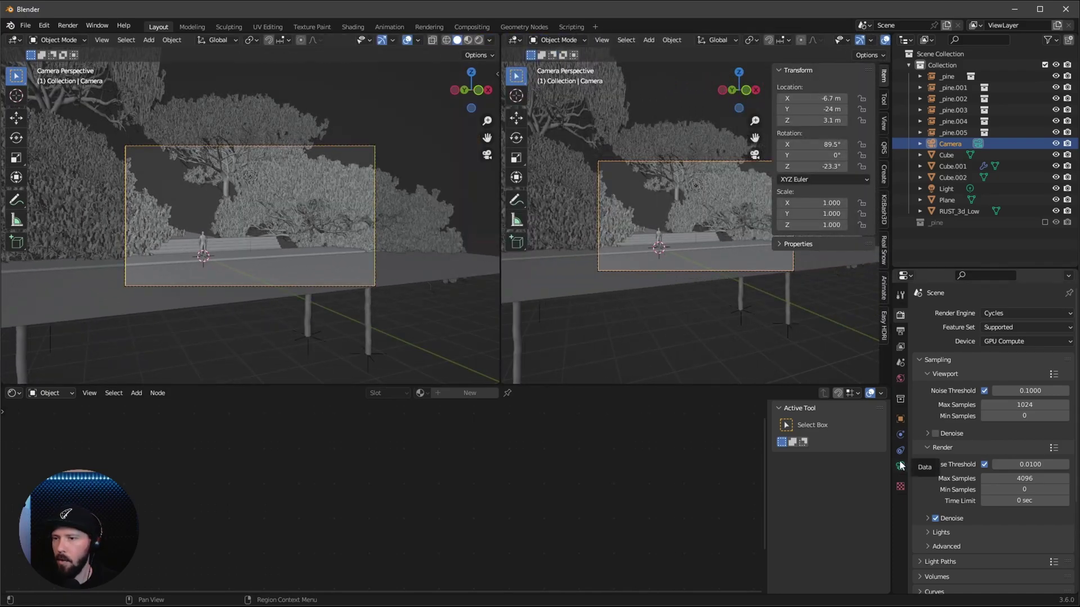
{"action": "left_click", "coordinate": [900, 466]}
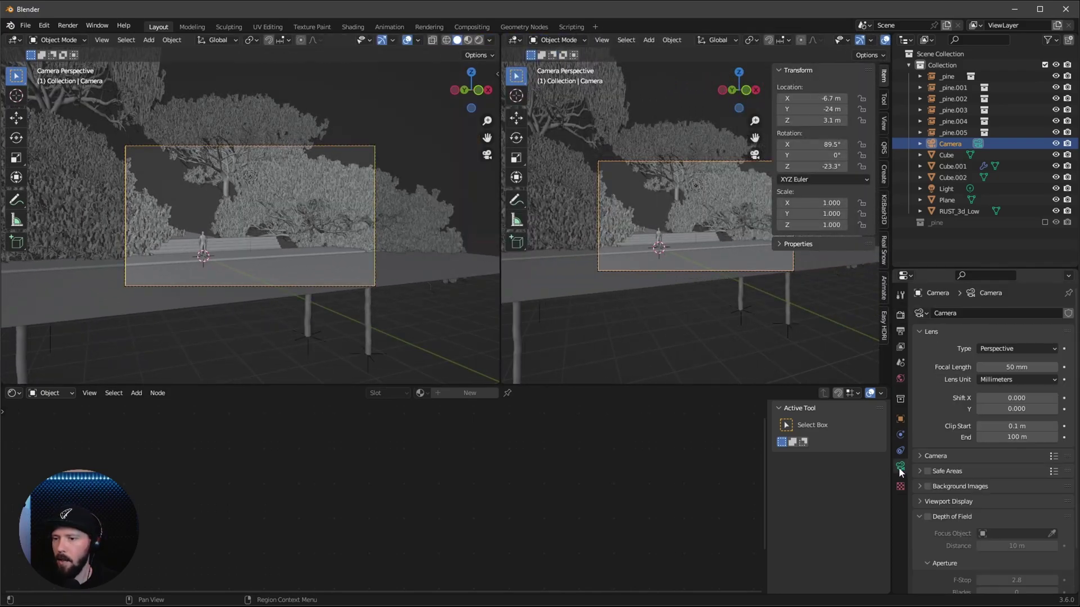
{"action": "left_click", "coordinate": [922, 502]}
{"action": "left_click_drag", "start_coordinate": [1022, 588], "coordinate": [1063, 588]}
Switch the left view to Rendered shading and orbit the right view freely.
{"action": "middle_click_drag", "start_coordinate": [703, 281], "coordinate": [692, 259]}
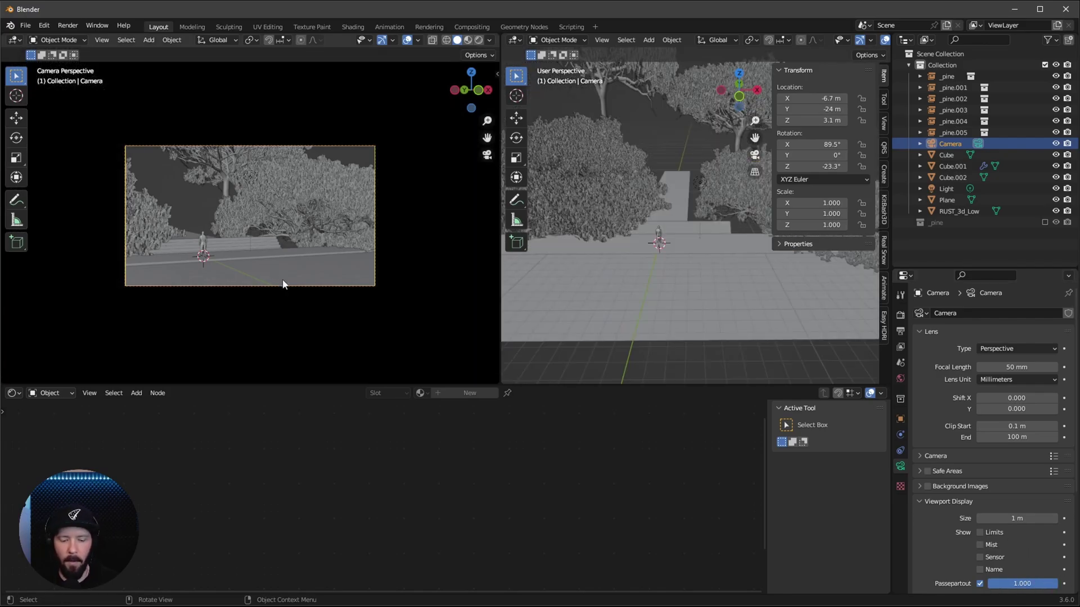
{"action": "key", "text": "z"}
{"action": "left_click", "coordinate": [291, 216]}
{"action": "middle_click_drag", "start_coordinate": [706, 276], "coordinate": [713, 304]}
Add a new m_water material to the ground plane with black base colour and roughness 0.
{"action": "left_click", "coordinate": [671, 279]}
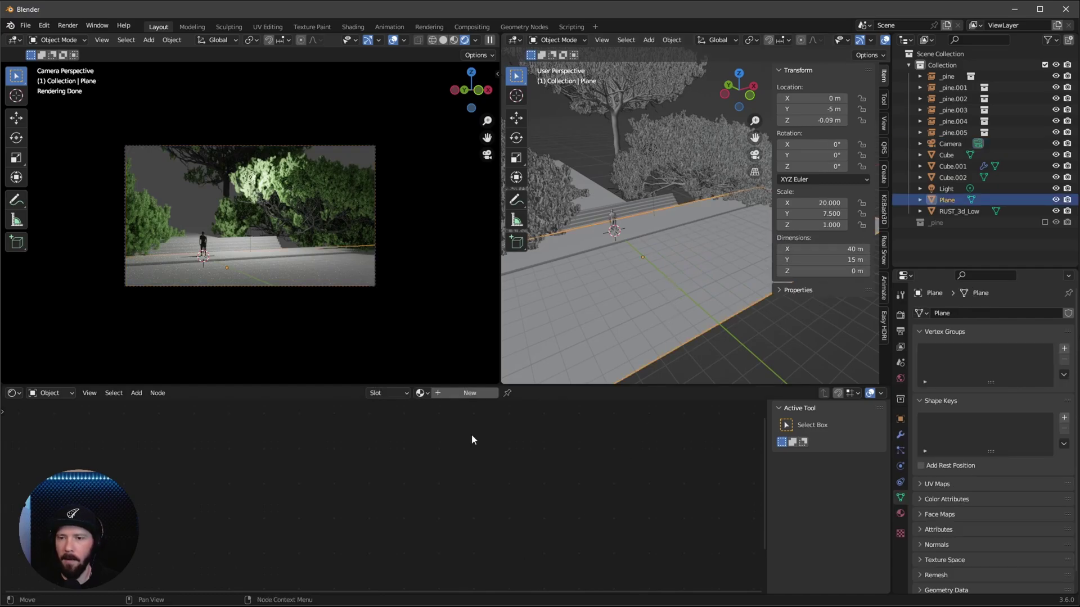
{"action": "left_click", "coordinate": [470, 393]}
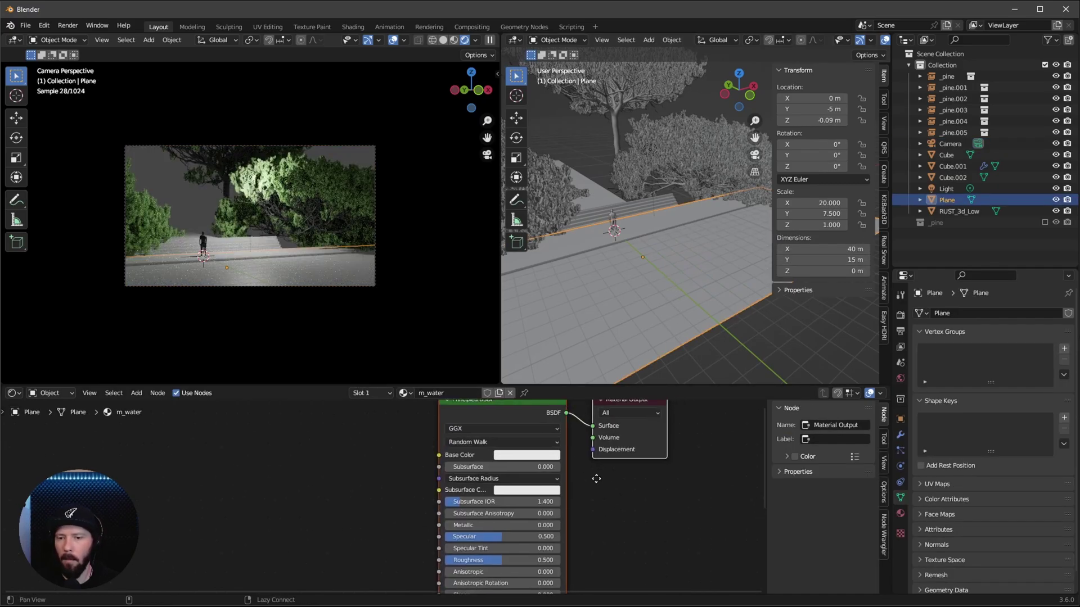
{"action": "mouse_move", "coordinate": [531, 386]}
{"action": "left_mouse_down"}
{"action": "mouse_move", "coordinate": [542, 307]}
{"action": "mouse_move", "coordinate": [530, 393]}
{"action": "left_mouse_up"}
{"action": "left_click", "coordinate": [476, 411]}
{"action": "middle_click_drag", "start_coordinate": [531, 516], "coordinate": [536, 475]}
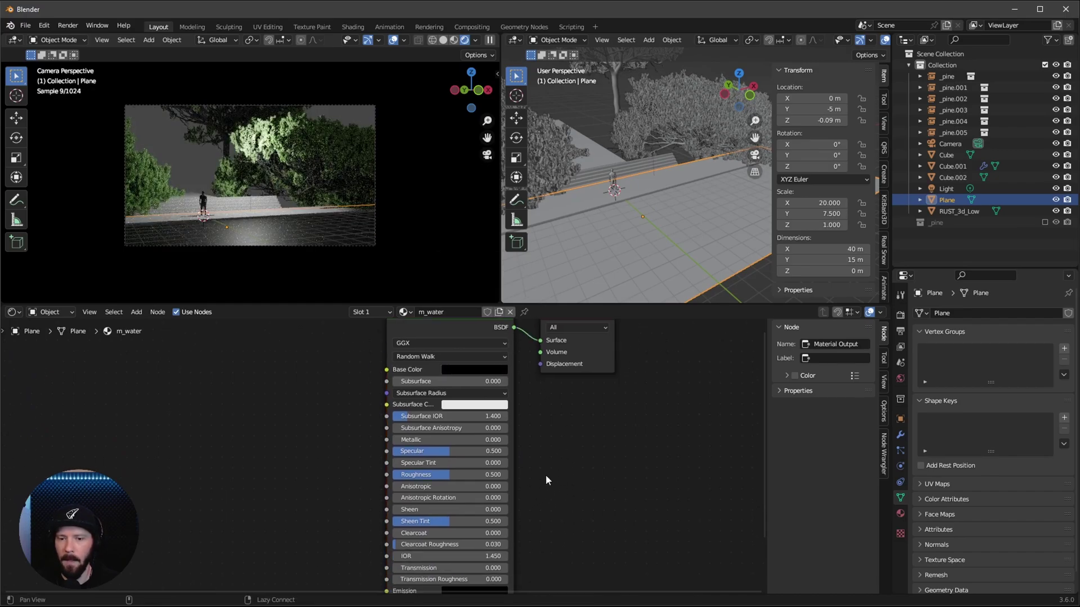
{"action": "left_click_drag", "start_coordinate": [447, 475], "coordinate": [231, 528]}
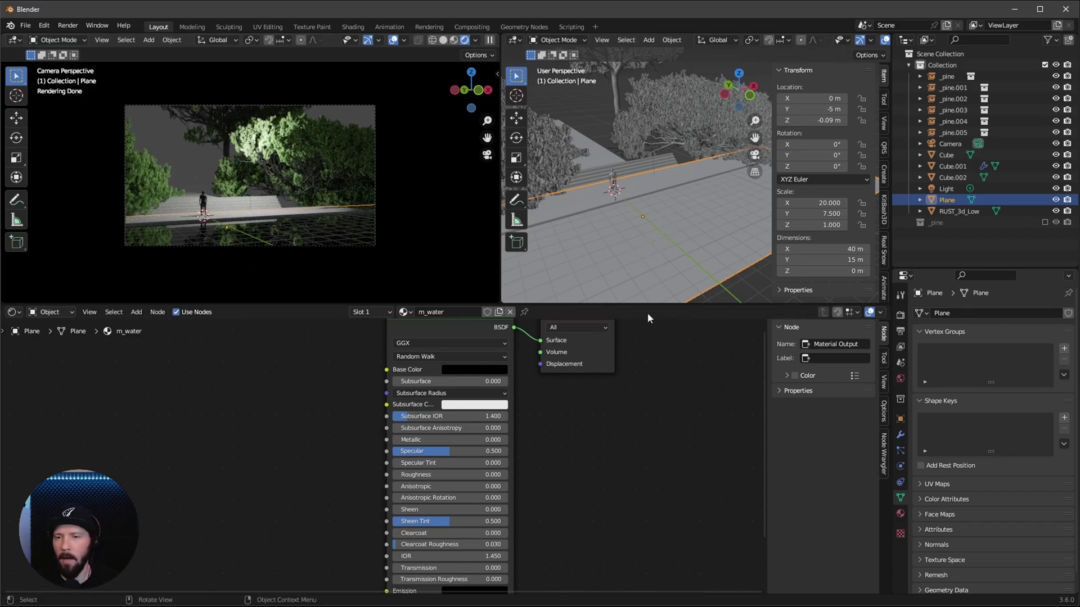
Add a cube and set all three of its dimensions to 100 m.
{"action": "left_click_drag", "start_coordinate": [648, 305], "coordinate": [664, 353]}
{"action": "key", "text": "shift+a"}
{"action": "mouse_move", "coordinate": [684, 258]}
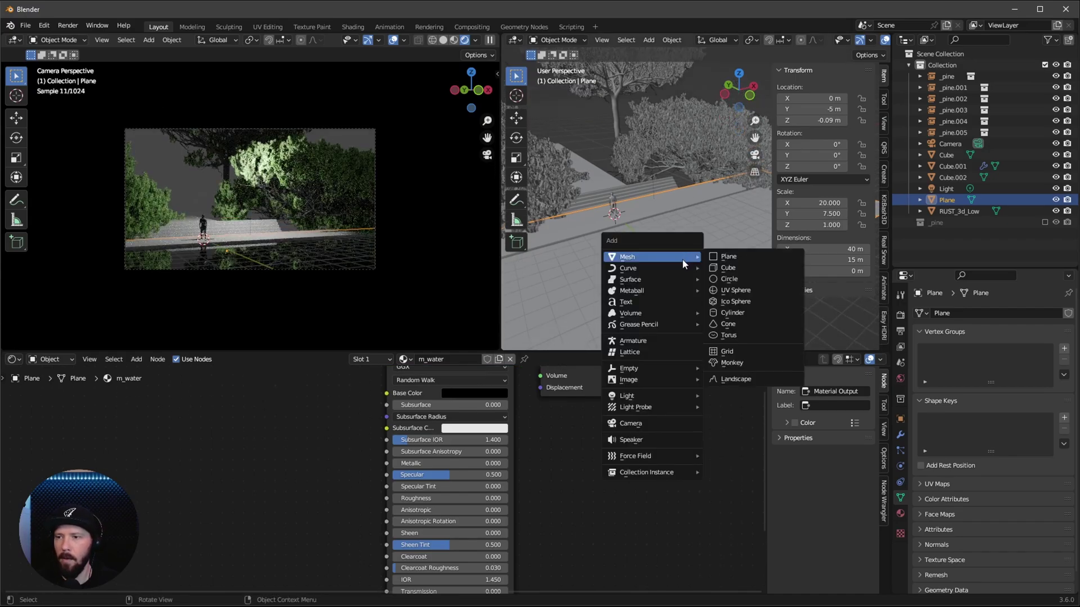
{"action": "left_click", "coordinate": [735, 269]}
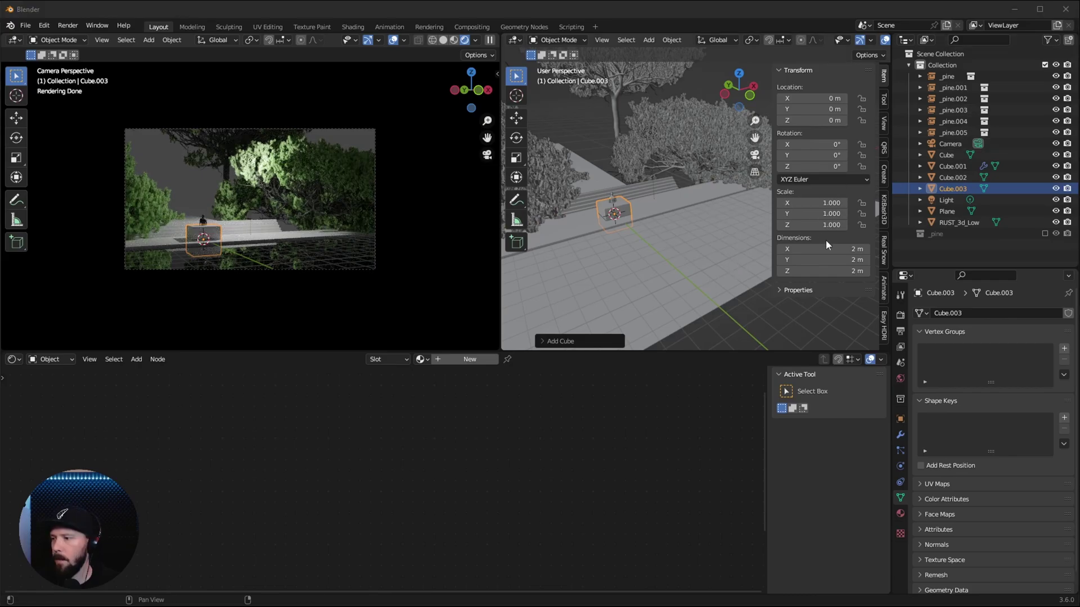
{"action": "left_click_drag", "start_coordinate": [838, 249], "coordinate": [847, 271]}
{"action": "type", "text": "100"}
{"action": "key", "text": "Return"}
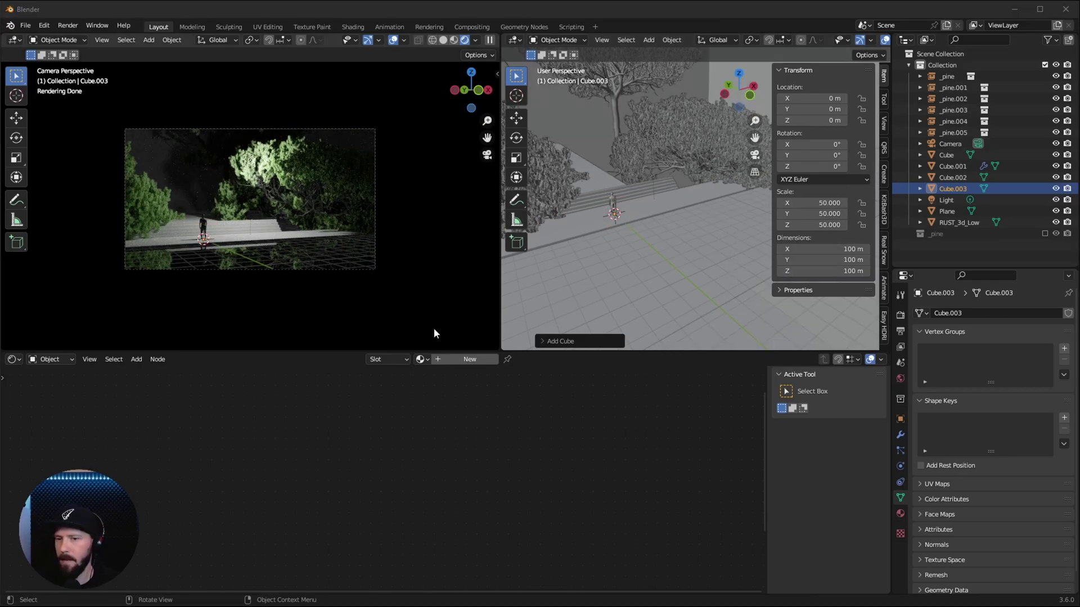
Give the cube a new material named m_fog.
{"action": "left_click", "coordinate": [469, 360]}
{"action": "left_click", "coordinate": [453, 359]}
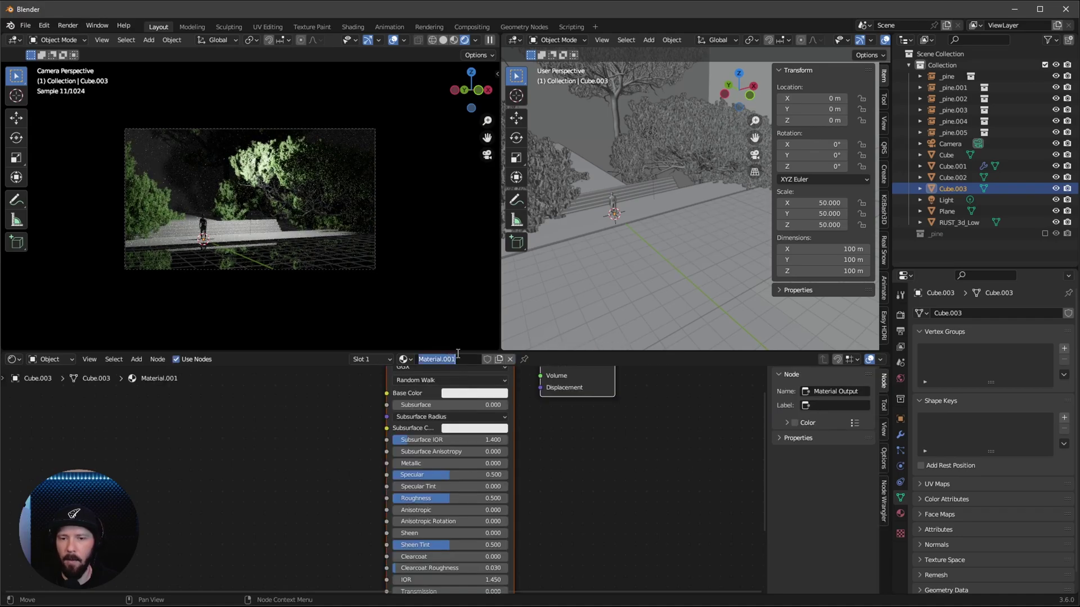
{"action": "type", "text": "m_fog"}
{"action": "key", "text": "Return"}
{"action": "key", "text": "Home"}
Replace the Principled BSDF with a Volume Scatter node feeding the volume output.
{"action": "left_click", "coordinate": [419, 436]}
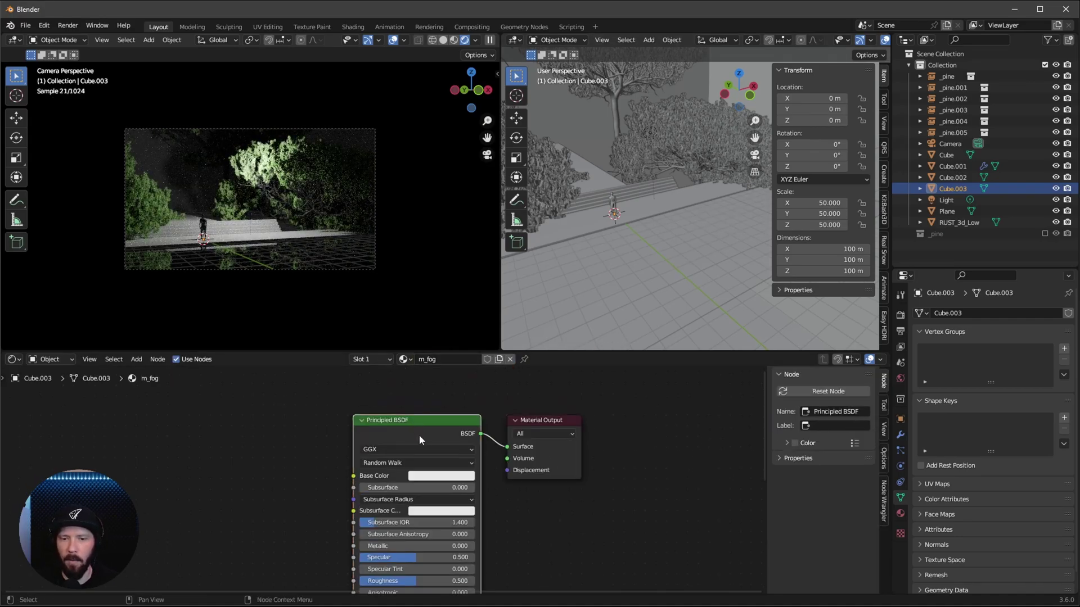
{"action": "key", "text": "x"}
{"action": "key", "text": "shift+a"}
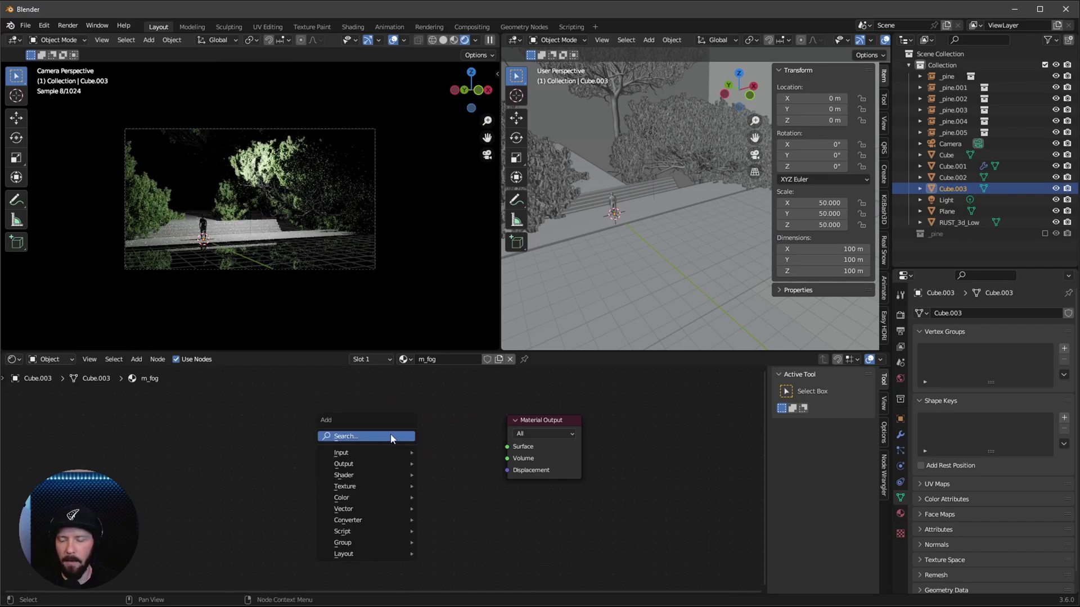
{"action": "left_click", "coordinate": [388, 437]}
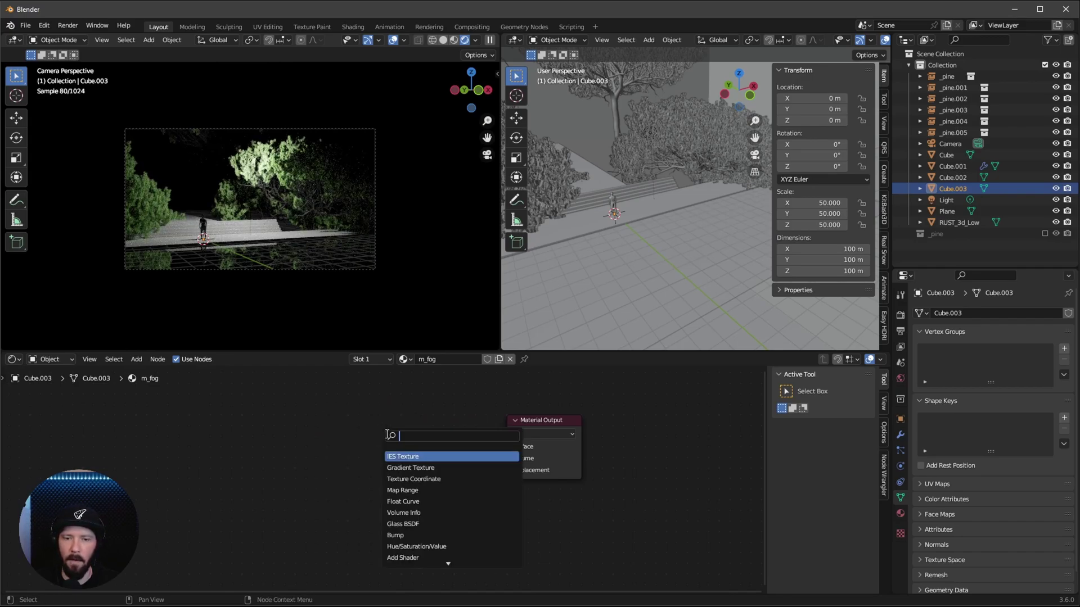
{"action": "type", "text": "volume sc"}
{"action": "key", "text": "Return"}
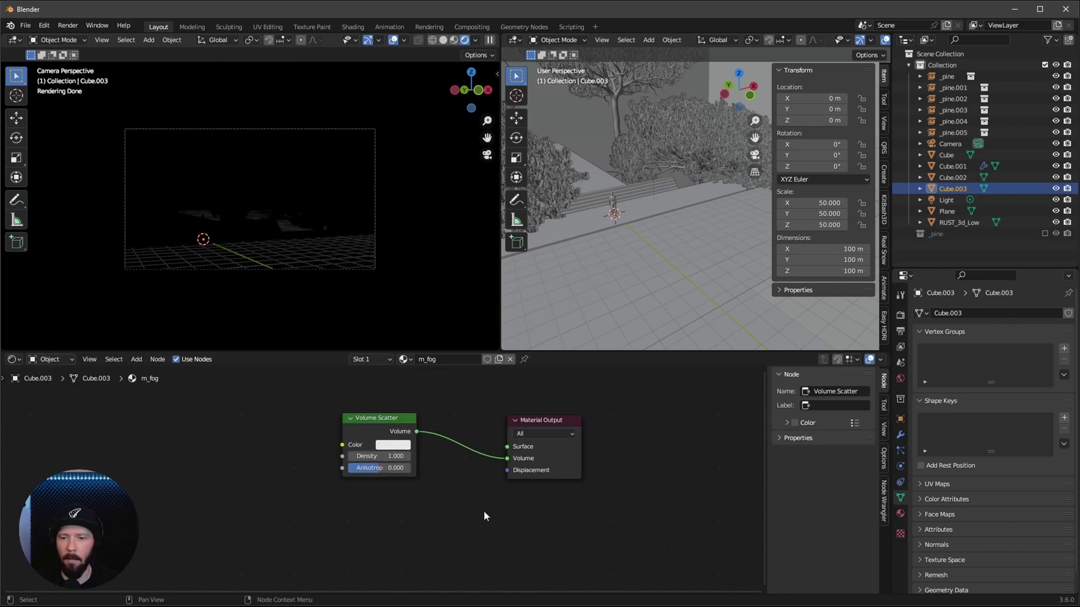
{"action": "middle_click_drag", "start_coordinate": [463, 487], "coordinate": [583, 505]}
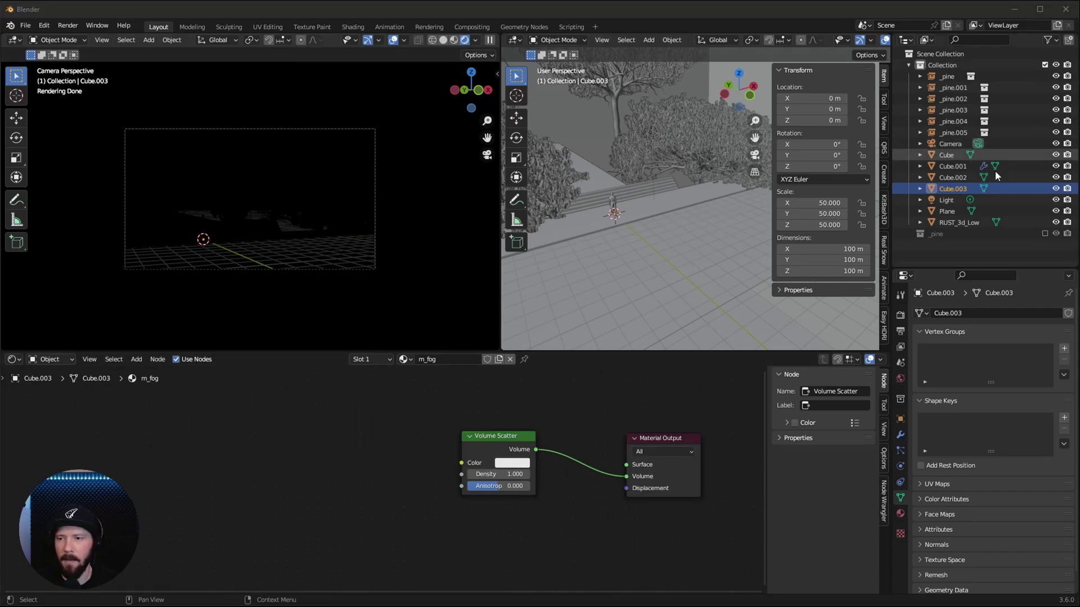
Set the point light's colour to pale blue hex B4E1FF.
{"action": "left_click", "coordinate": [946, 200]}
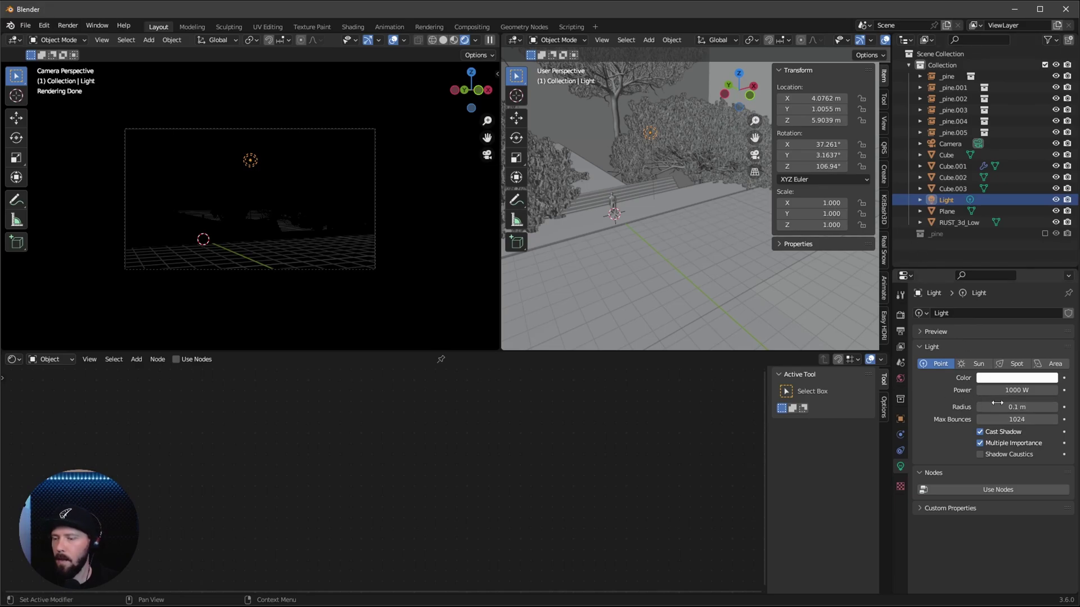
{"action": "left_click", "coordinate": [1007, 378]}
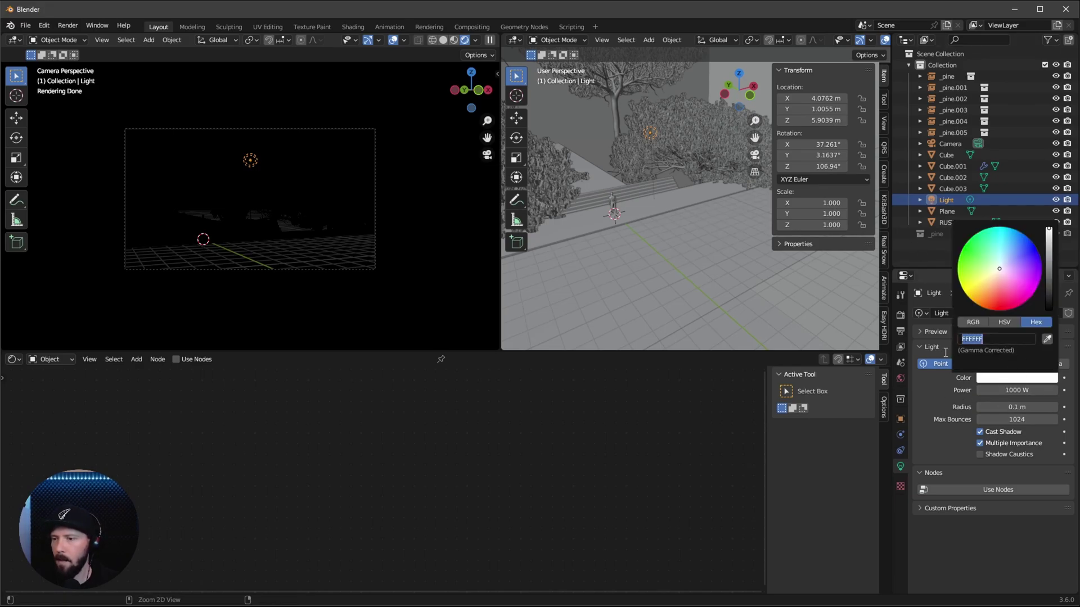
{"action": "type", "text": "B4E1FF"}
{"action": "key", "text": "Return"}
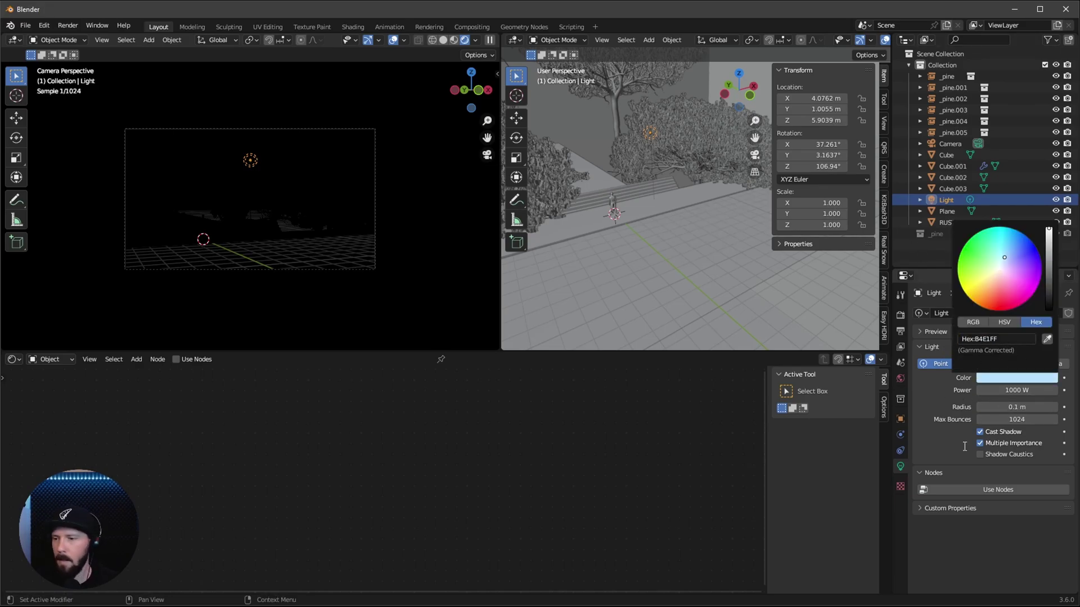
Raise the light's power from 1000 W to 100000 W.
{"action": "left_click", "coordinate": [1010, 390]}
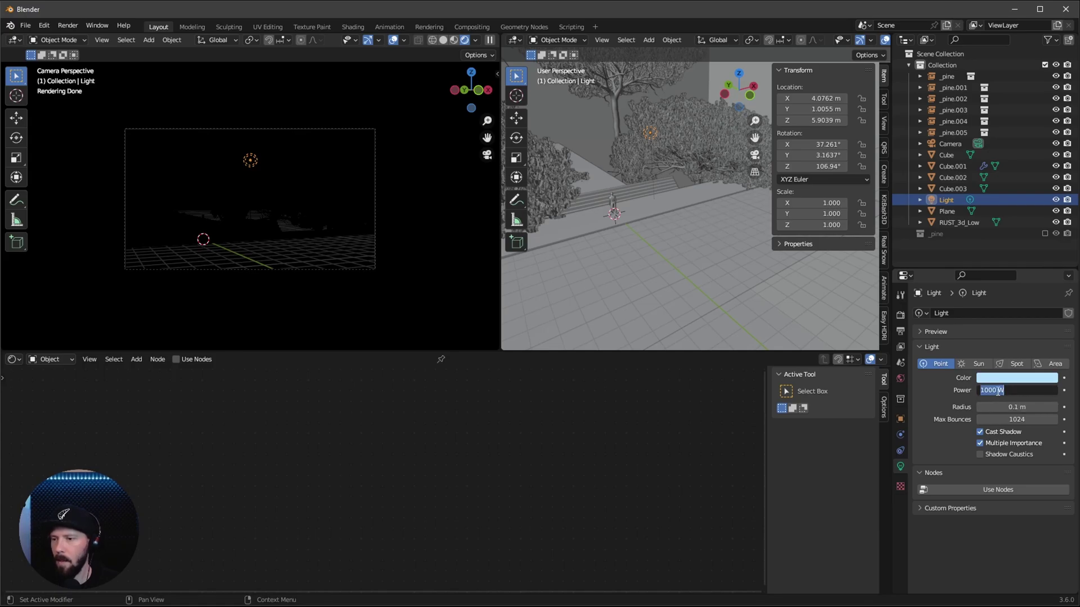
{"action": "left_click", "coordinate": [997, 390]}
{"action": "type", "text": "000"}
{"action": "key", "text": "Return"}
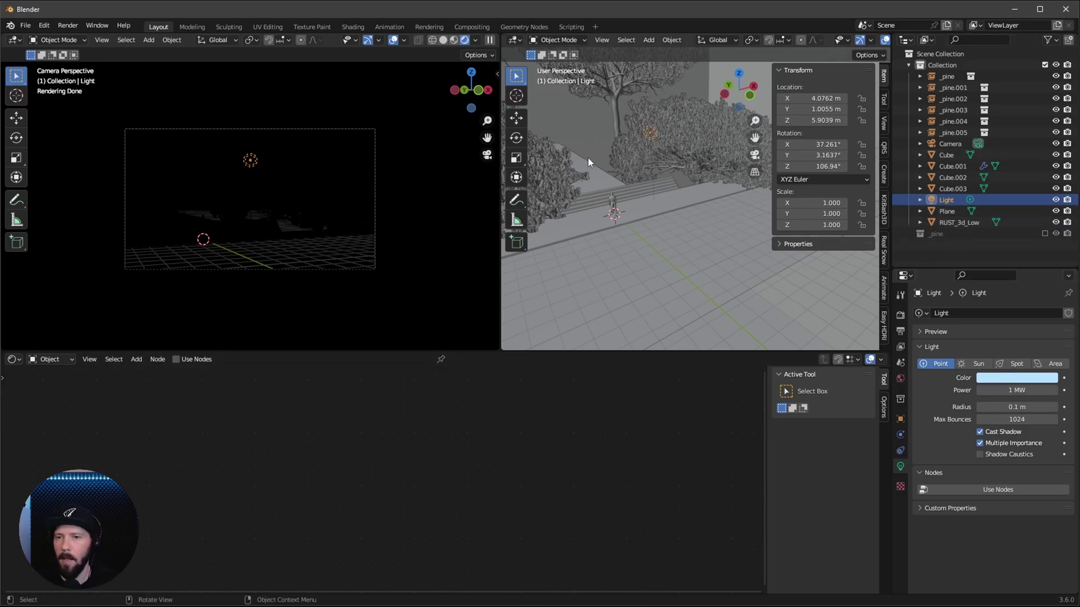
On the fog cube's Volume Scatter node, set Density 0.4 and Anisotropy 0.15.
{"action": "left_click", "coordinate": [577, 133]}
{"action": "middle_click_drag", "start_coordinate": [569, 468], "coordinate": [514, 458]}
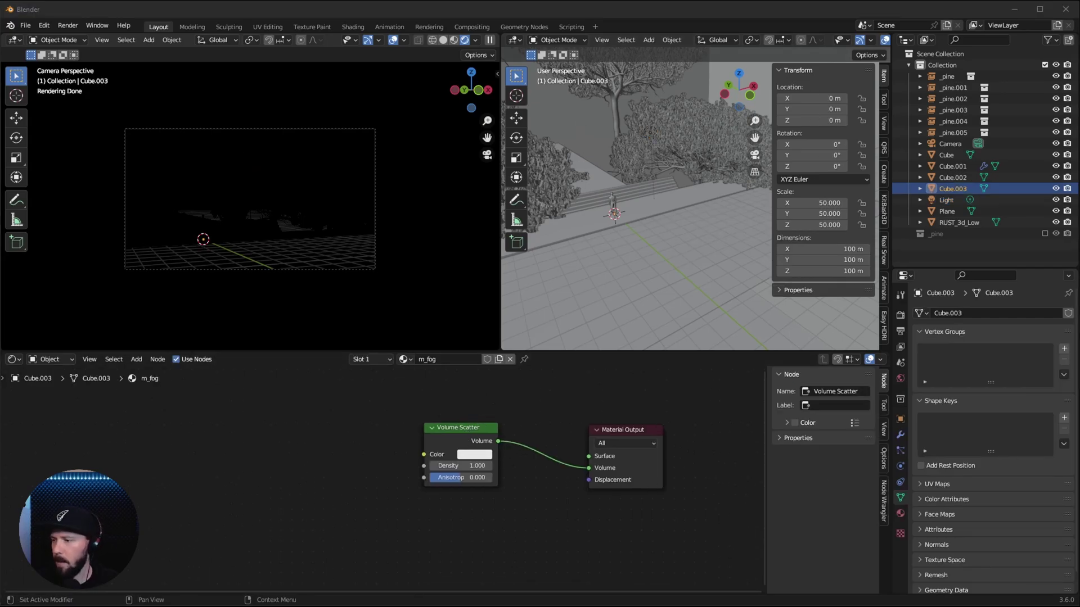
{"action": "left_click", "coordinate": [472, 465]}
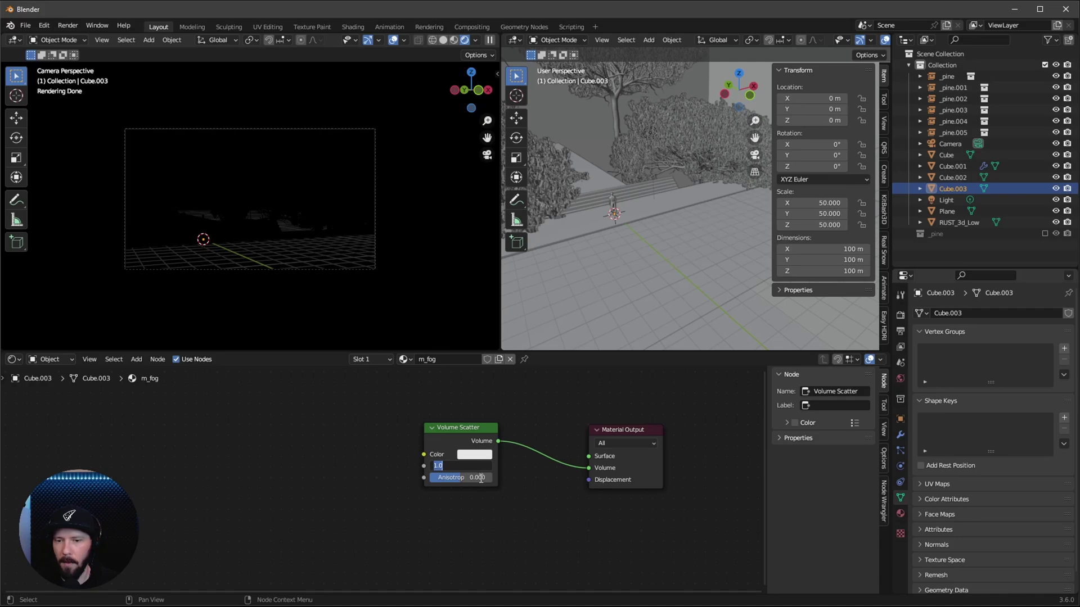
{"action": "key", "text": "BackSpace"}
{"action": "type", "text": ".4"}
{"action": "key", "text": "Return"}
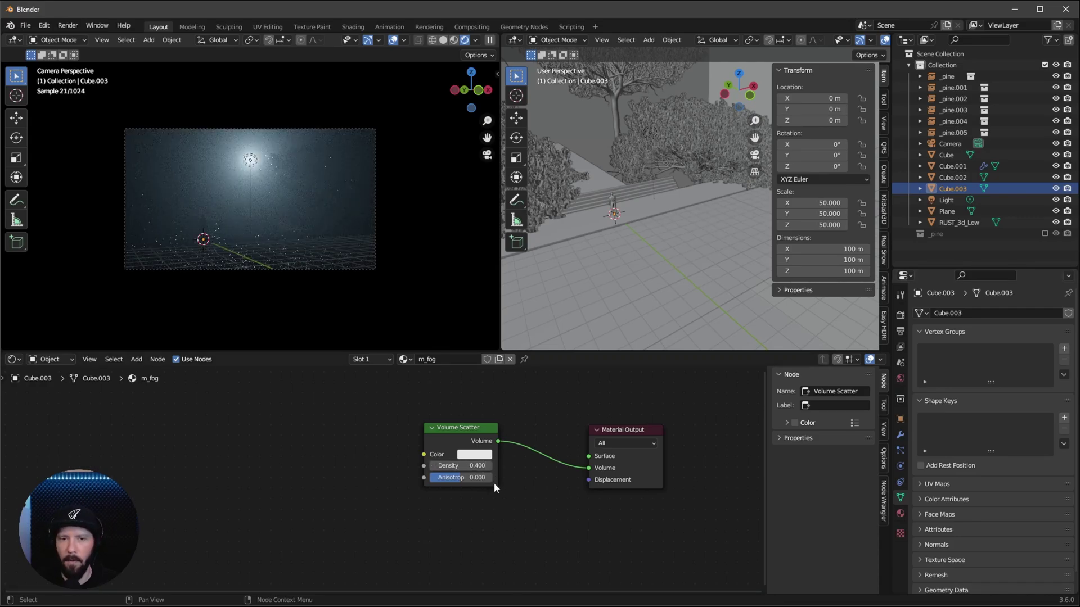
{"action": "left_click", "coordinate": [474, 479]}
{"action": "key", "text": "BackSpace"}
{"action": "type", "text": ".15"}
{"action": "key", "text": "Return"}
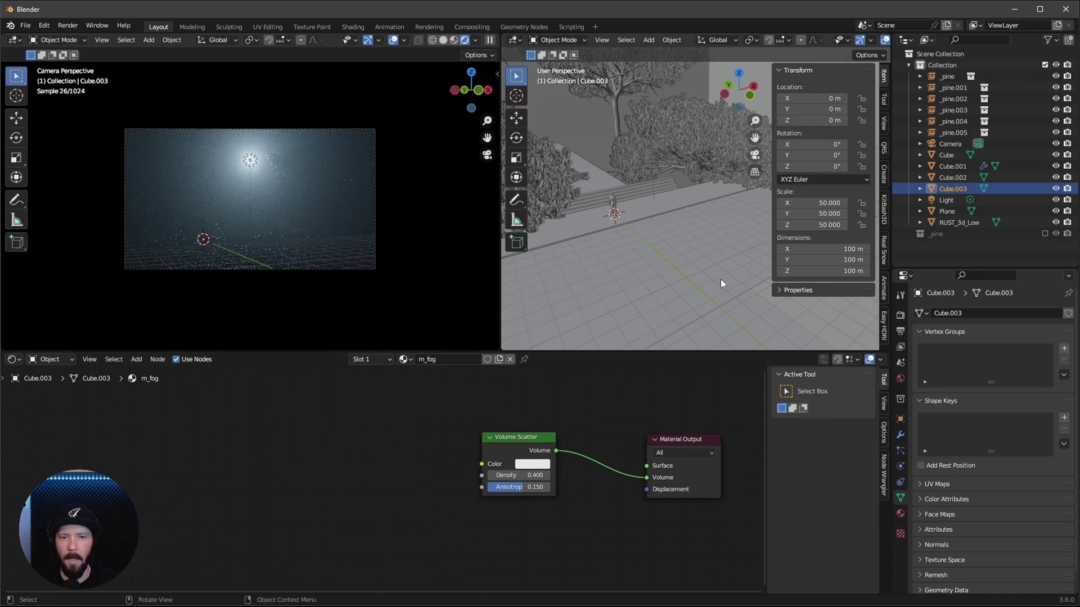
Set the point light's location to X 0, Y 35.3, Z 28.37 m.
{"action": "left_click", "coordinate": [947, 201]}
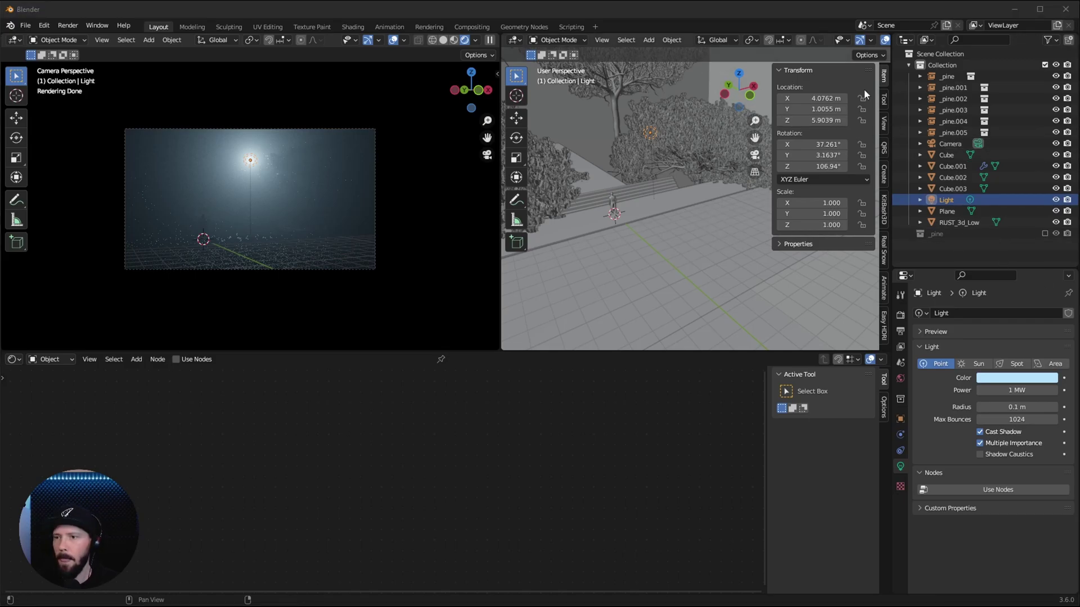
{"action": "left_click", "coordinate": [822, 99]}
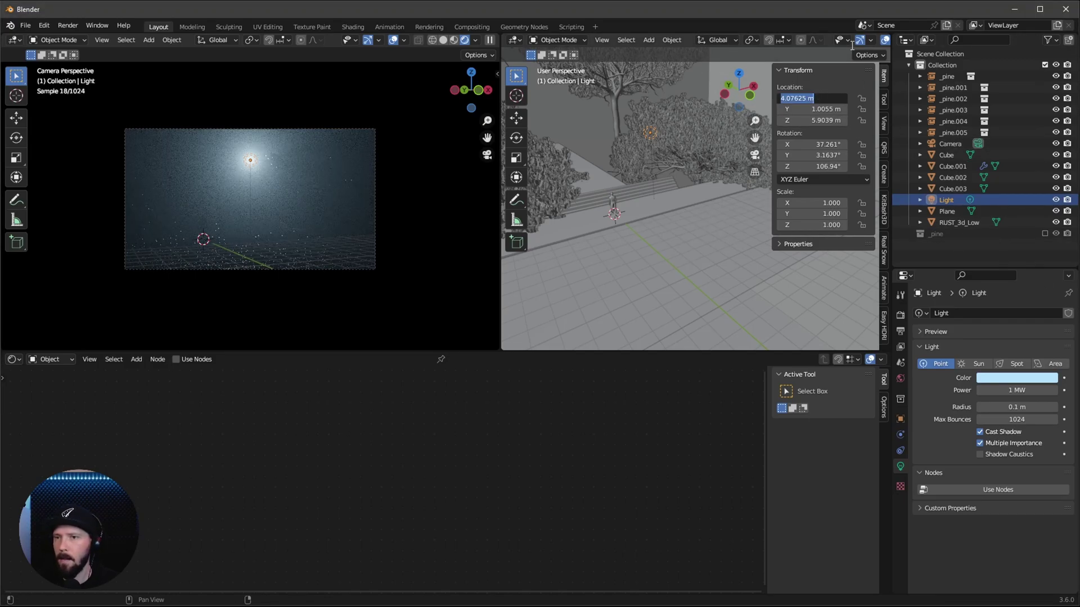
{"action": "type", "text": "0"}
{"action": "key", "text": "Tab"}
{"action": "type", "text": "35"}
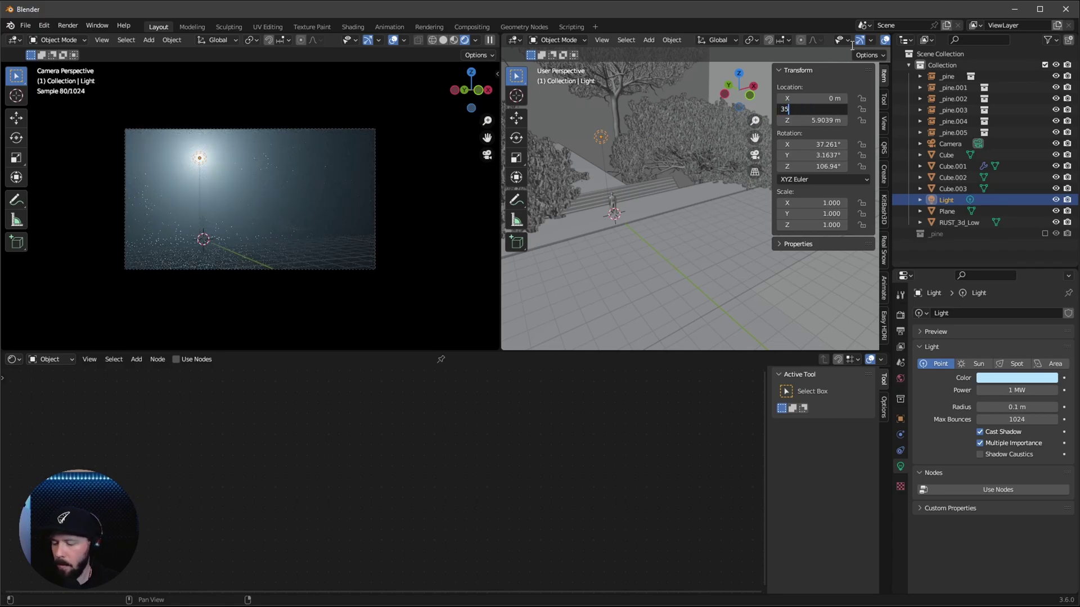
{"action": "type", "text": ".3"}
{"action": "key", "text": "Tab"}
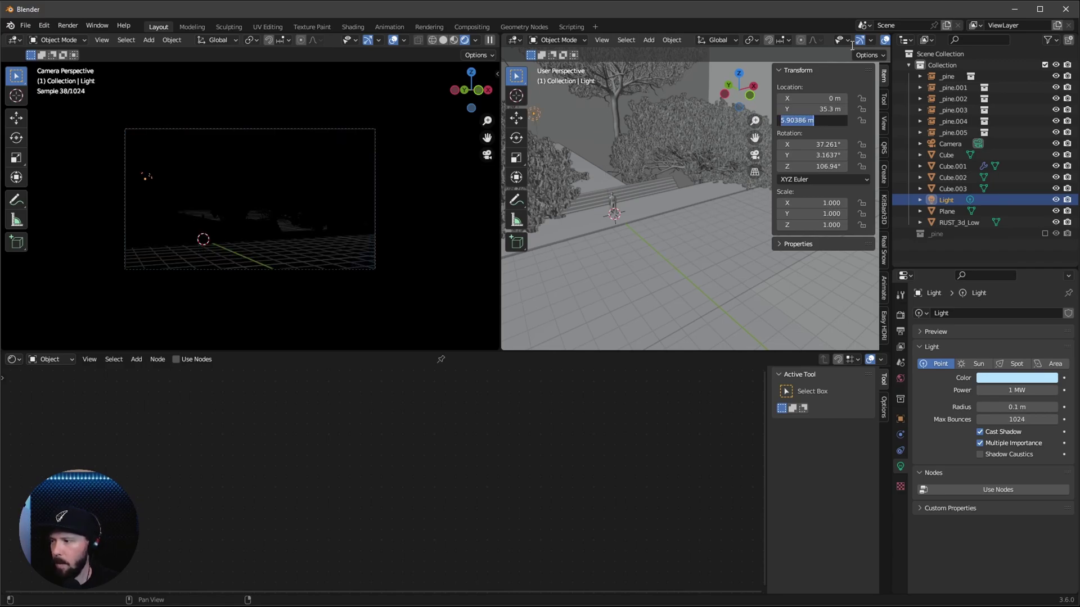
{"action": "type", "text": "28.3"}
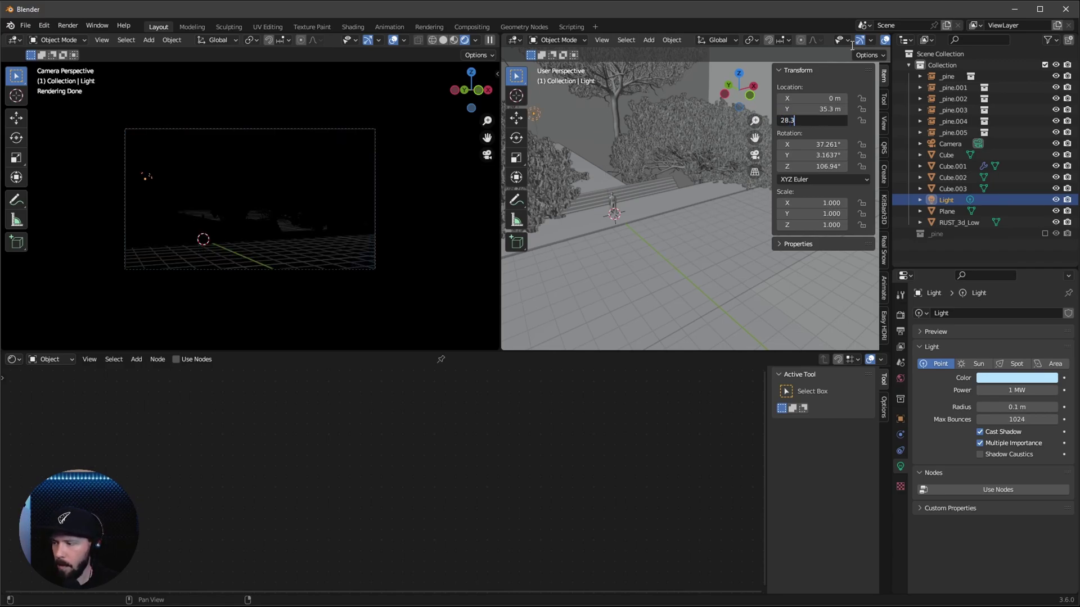
{"action": "type", "text": "7"}
{"action": "key", "text": "Return"}
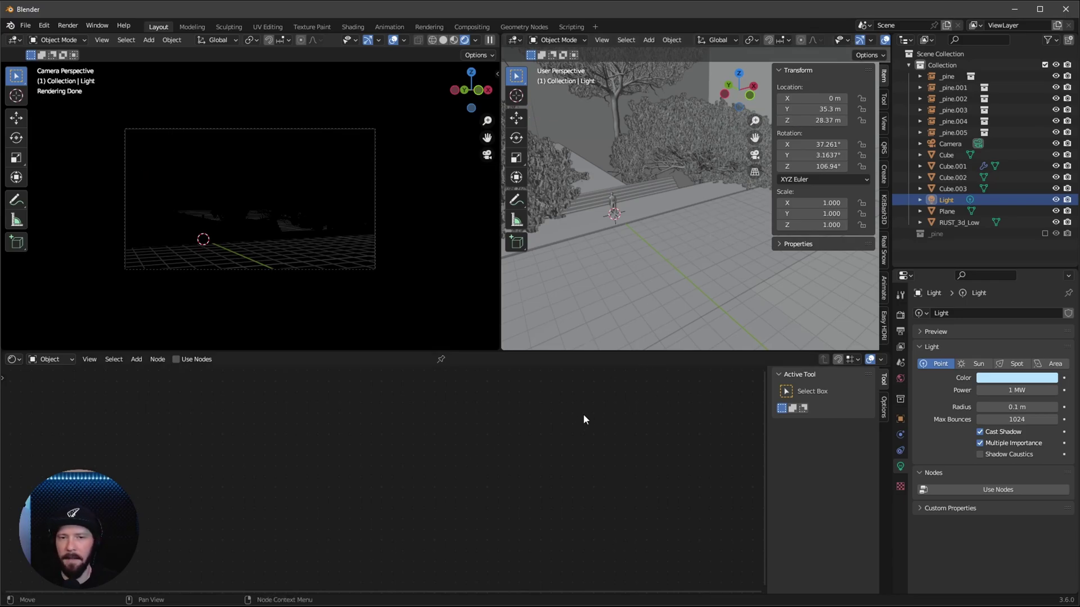
Add a Noise Texture to the fog material and wire its Color into Volume Scatter Color.
{"action": "left_click", "coordinate": [706, 283]}
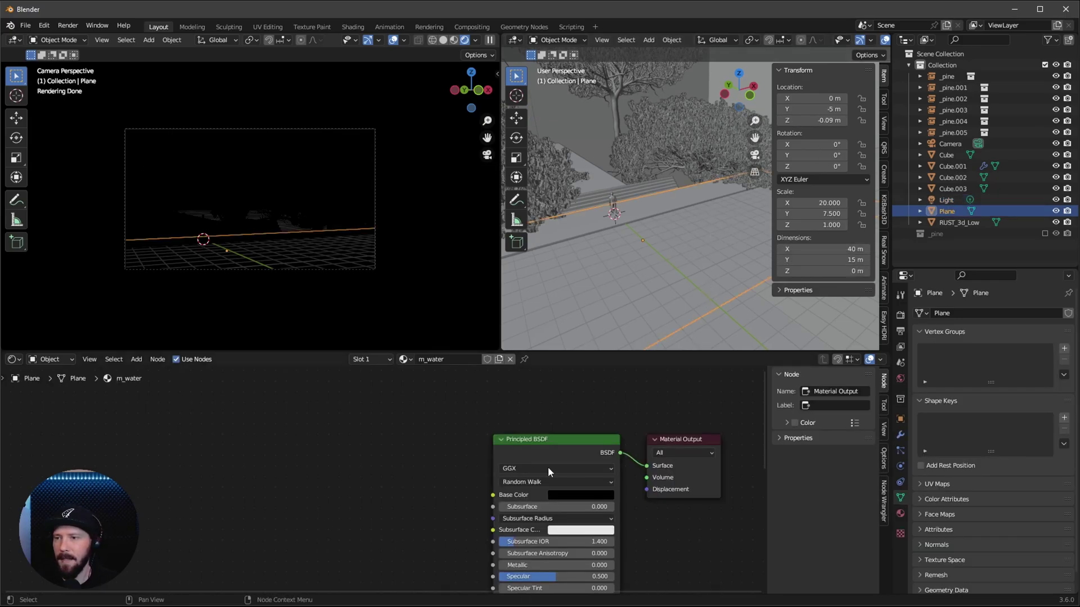
{"action": "key", "text": "shift+a"}
{"action": "type", "text": "nois"}
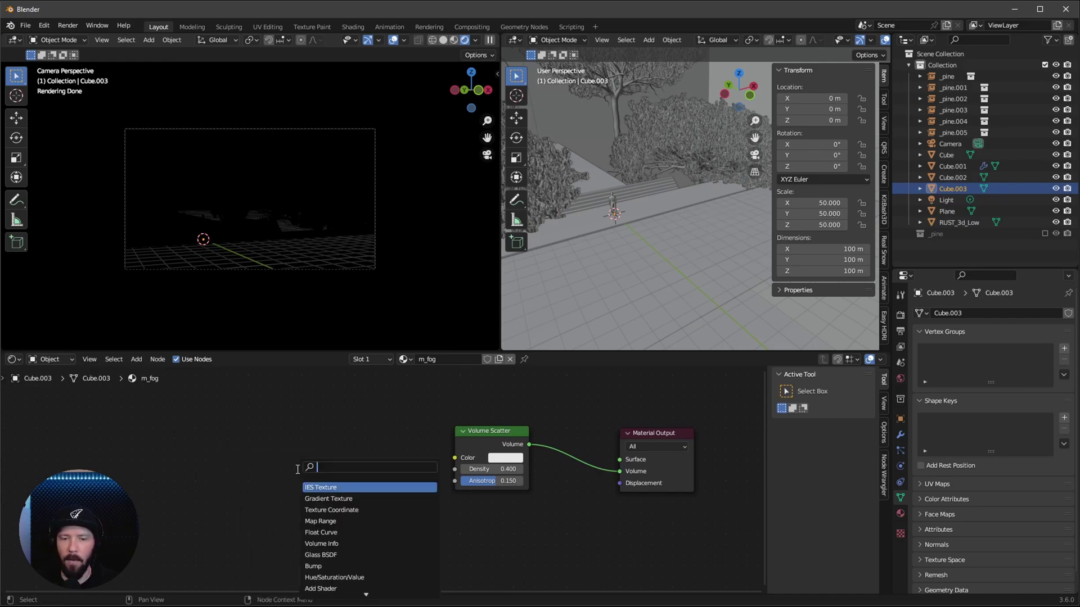
{"action": "key", "text": "Return"}
{"action": "left_click", "coordinate": [246, 462]}
{"action": "left_click_drag", "start_coordinate": [283, 486], "coordinate": [454, 458]}
Insert a Color Ramp on the noise link, black stop at 0.423, and set noise Scale 29.
{"action": "key", "text": "shift+a"}
{"action": "type", "text": "ramp"}
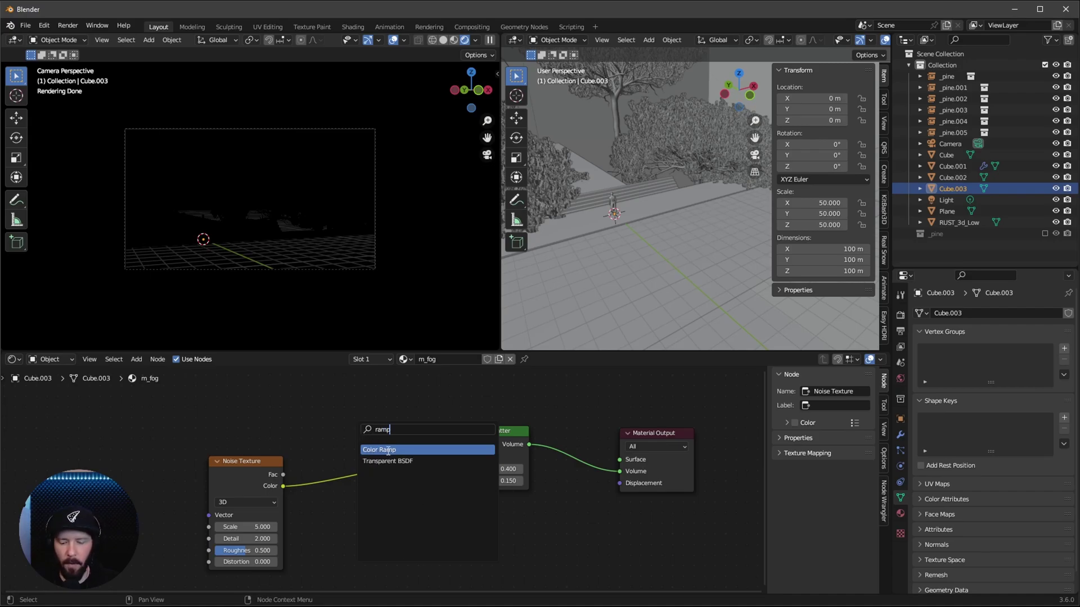
{"action": "key", "text": "Return"}
{"action": "left_click", "coordinate": [360, 533]}
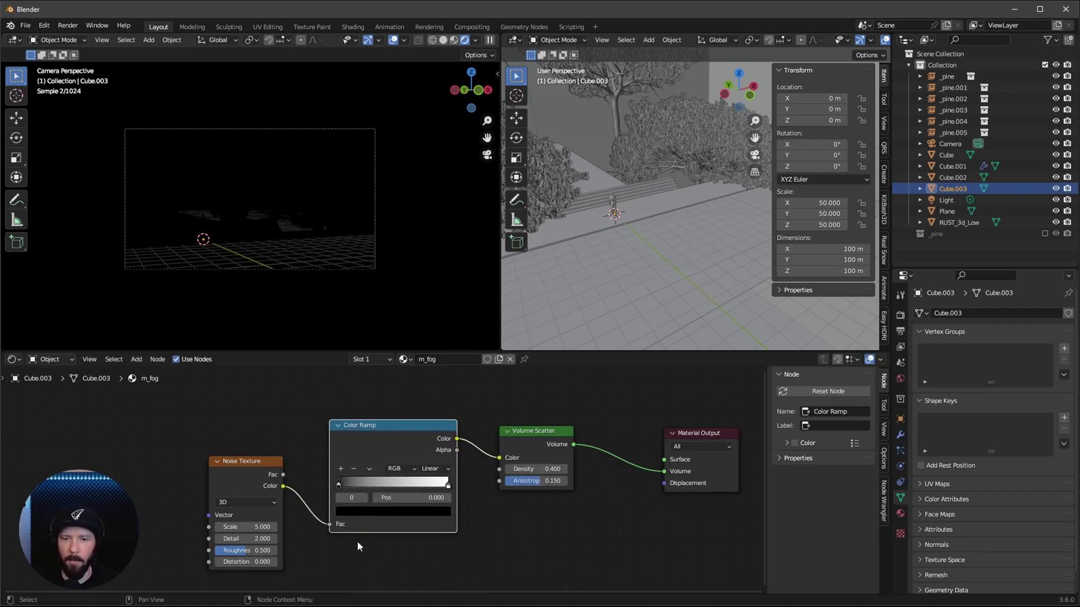
{"action": "scroll", "coordinate": [397, 529], "scroll_direction": "up", "scroll_amount": 2}
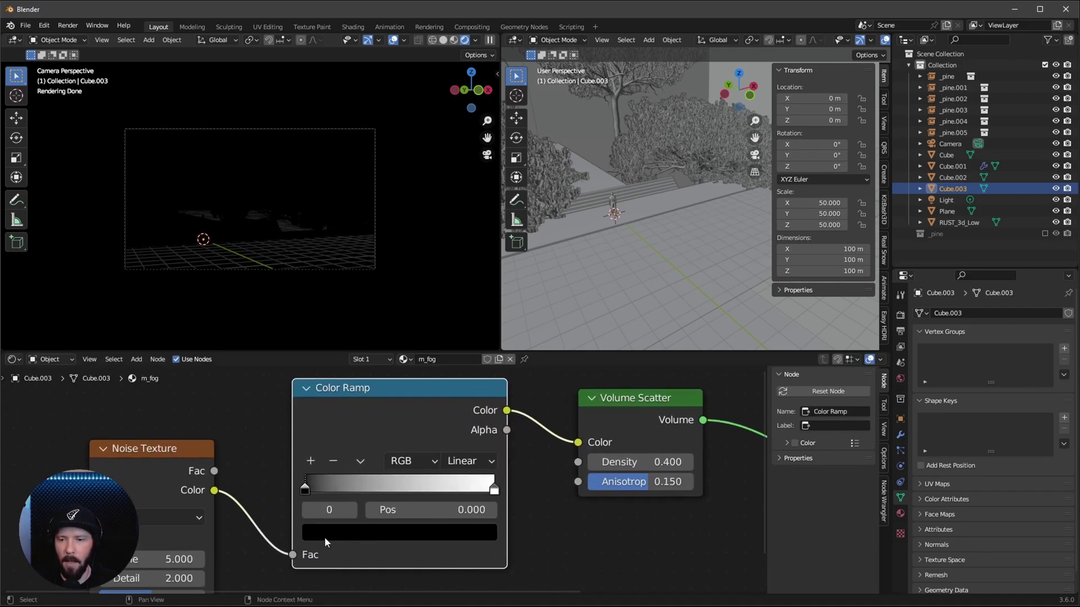
{"action": "left_click_drag", "start_coordinate": [305, 493], "coordinate": [390, 488]}
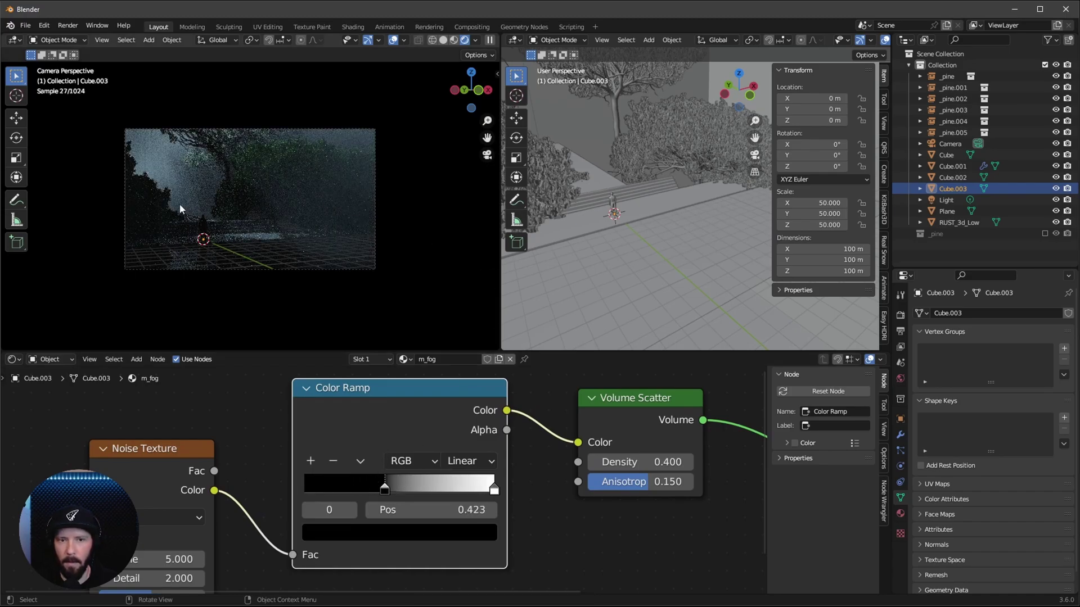
{"action": "middle_click_drag", "start_coordinate": [227, 435], "coordinate": [251, 468]}
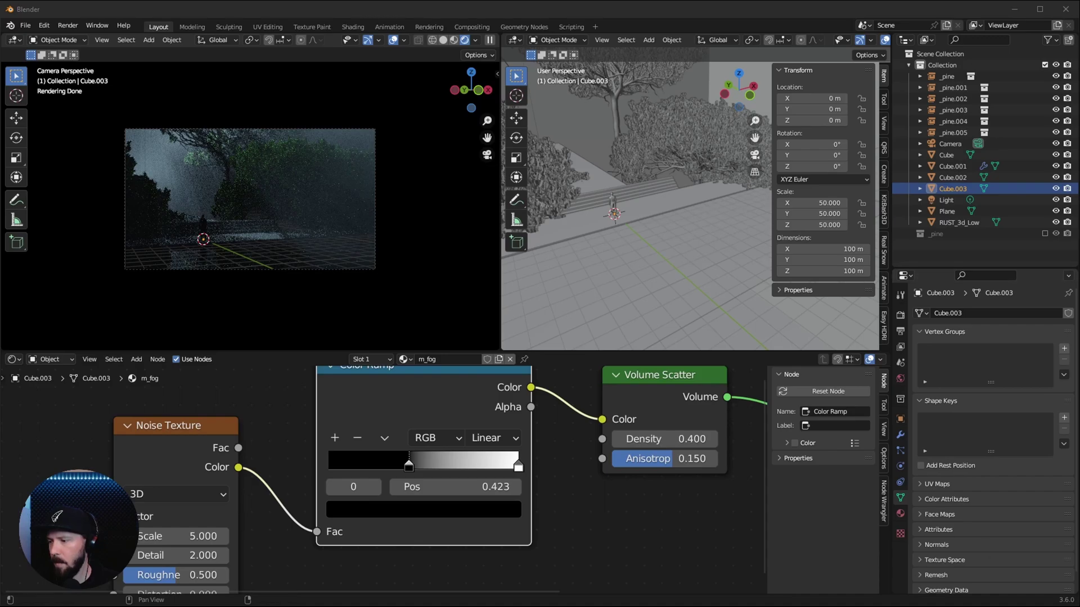
{"action": "left_click", "coordinate": [180, 536]}
{"action": "key", "text": "Return"}
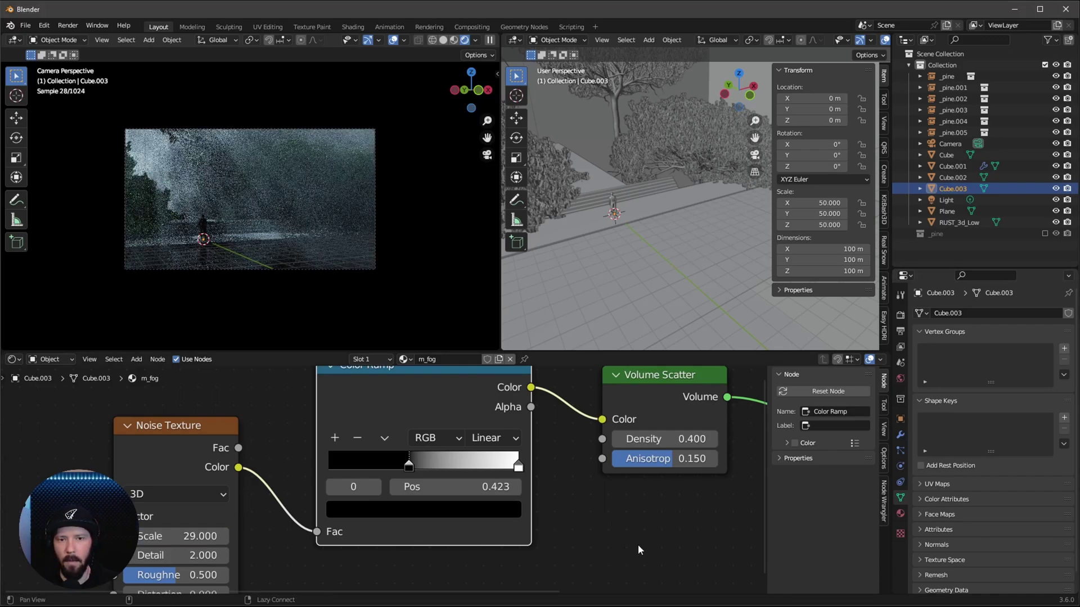
Set the Color Ramp's white end stop to hex CBE0FF.
{"action": "middle_click_drag", "start_coordinate": [563, 493], "coordinate": [527, 499]}
{"action": "left_click", "coordinate": [482, 472]}
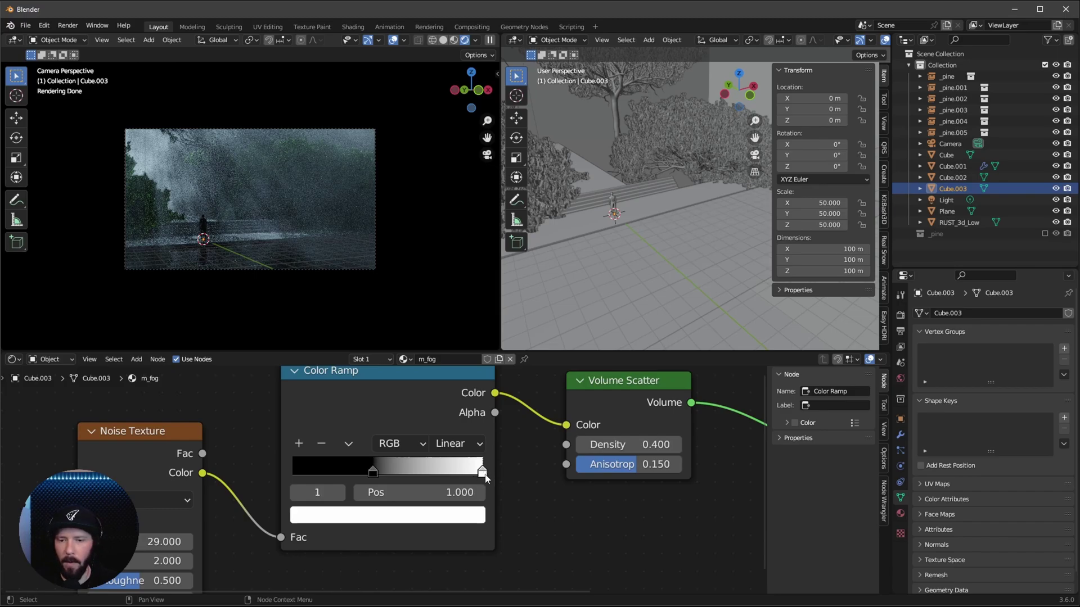
{"action": "left_click", "coordinate": [442, 517]}
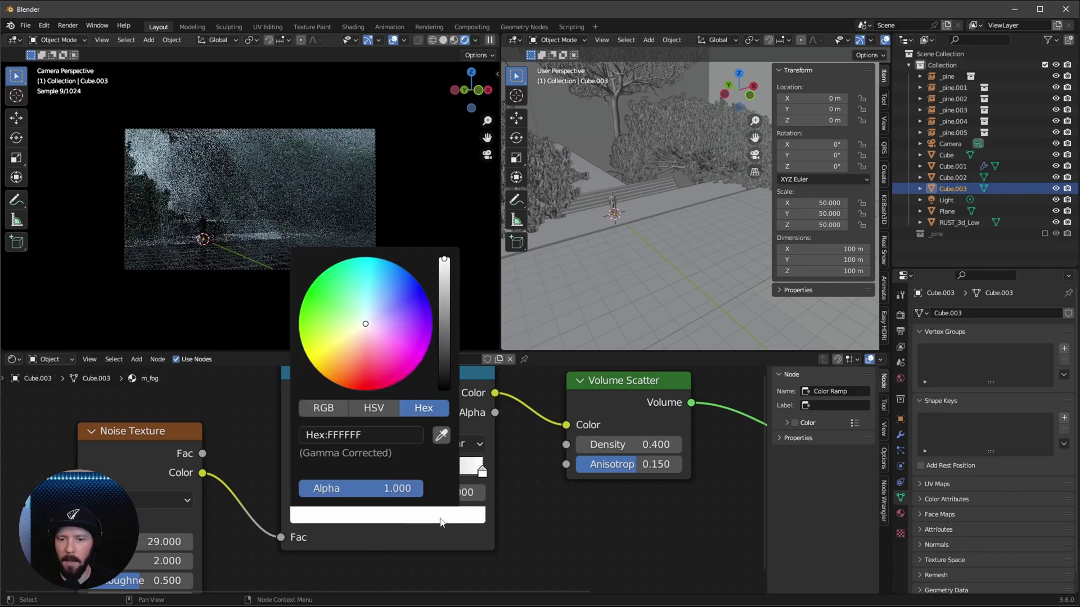
{"action": "left_click", "coordinate": [377, 436]}
{"action": "type", "text": "CBE0FF"}
{"action": "key", "text": "Return"}
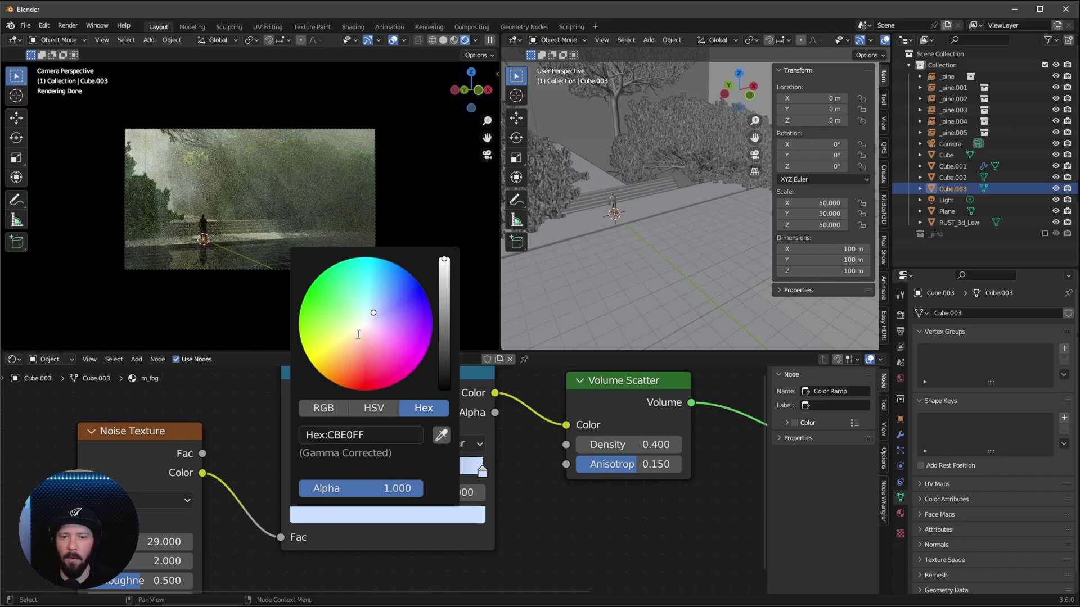
Try pale yellow and pink tints on the stop, undo them, and reopen its colour picker.
{"action": "left_click", "coordinate": [359, 333]}
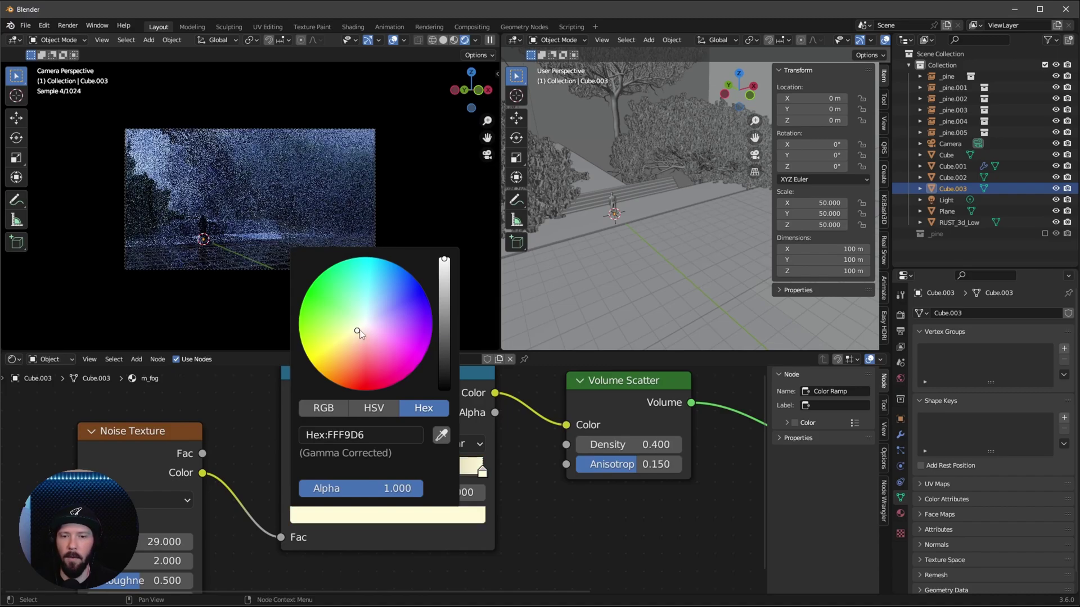
{"action": "left_click", "coordinate": [363, 334]}
{"action": "left_click", "coordinate": [379, 332]}
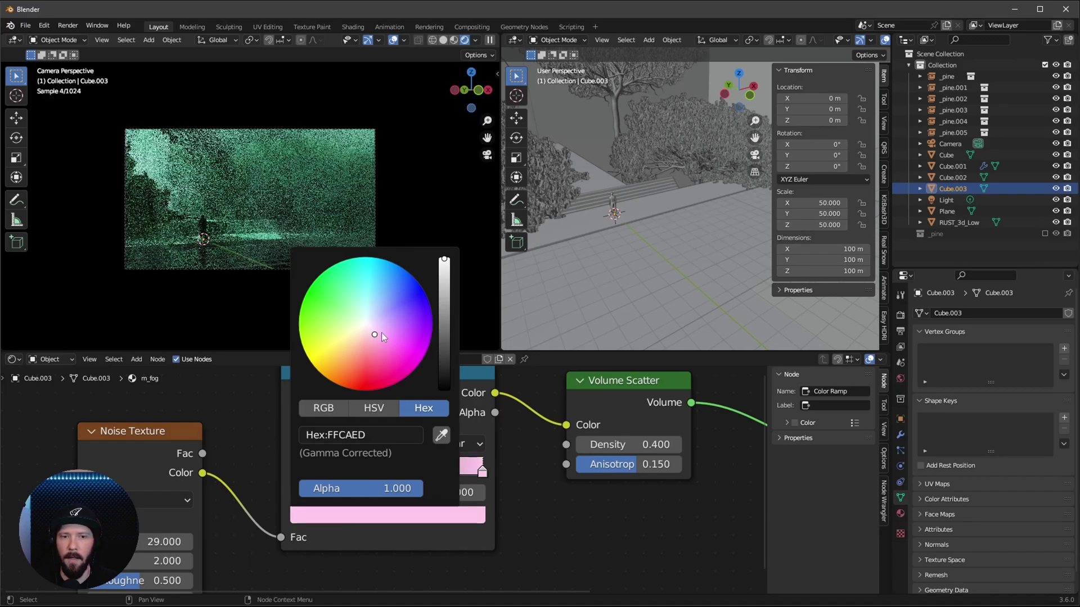
{"action": "left_click", "coordinate": [381, 333]}
{"action": "key", "text": "ctrl+z"}
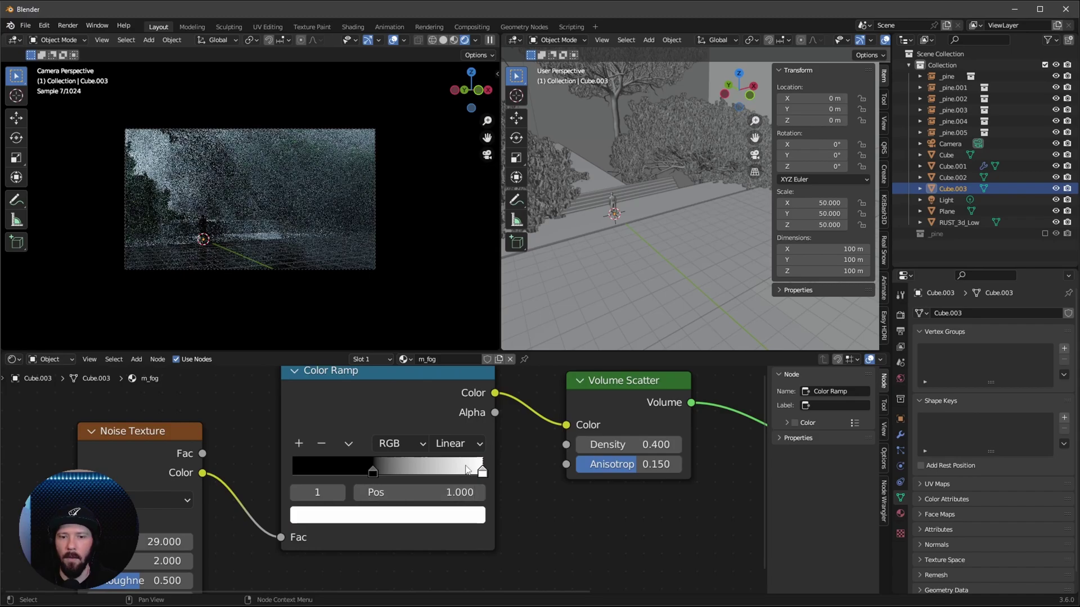
{"action": "left_click", "coordinate": [386, 515]}
Re-enter hex CBE0FF for the ramp's white stop.
{"action": "left_click", "coordinate": [386, 434]}
{"action": "type", "text": "CBE0FF"}
{"action": "key", "text": "Return"}
Set the World background colour to hex 7997CC.
{"action": "left_click", "coordinate": [901, 420]}
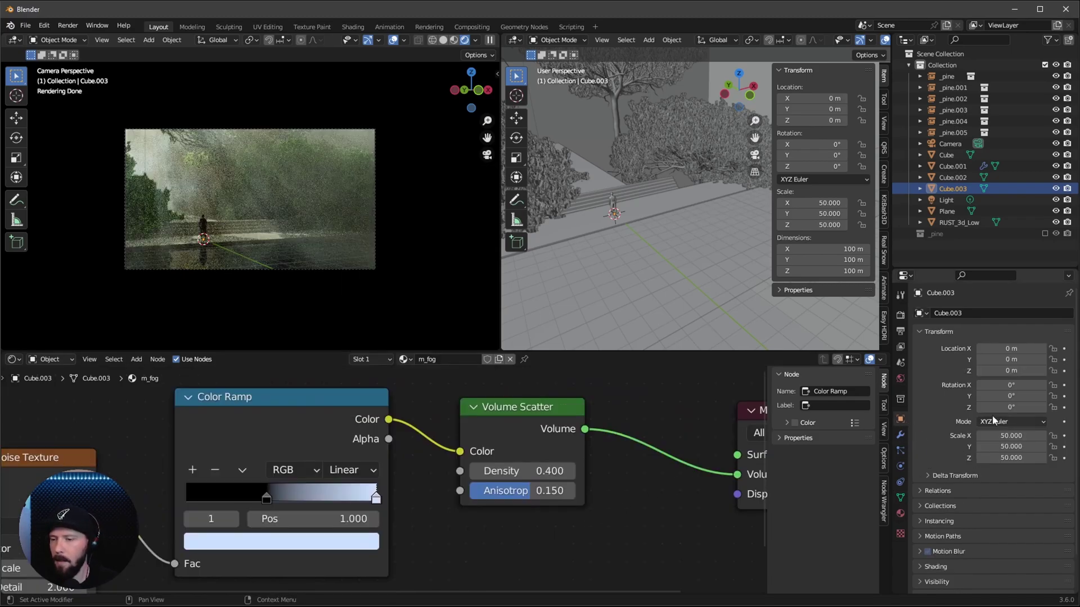
{"action": "left_click", "coordinate": [902, 514]}
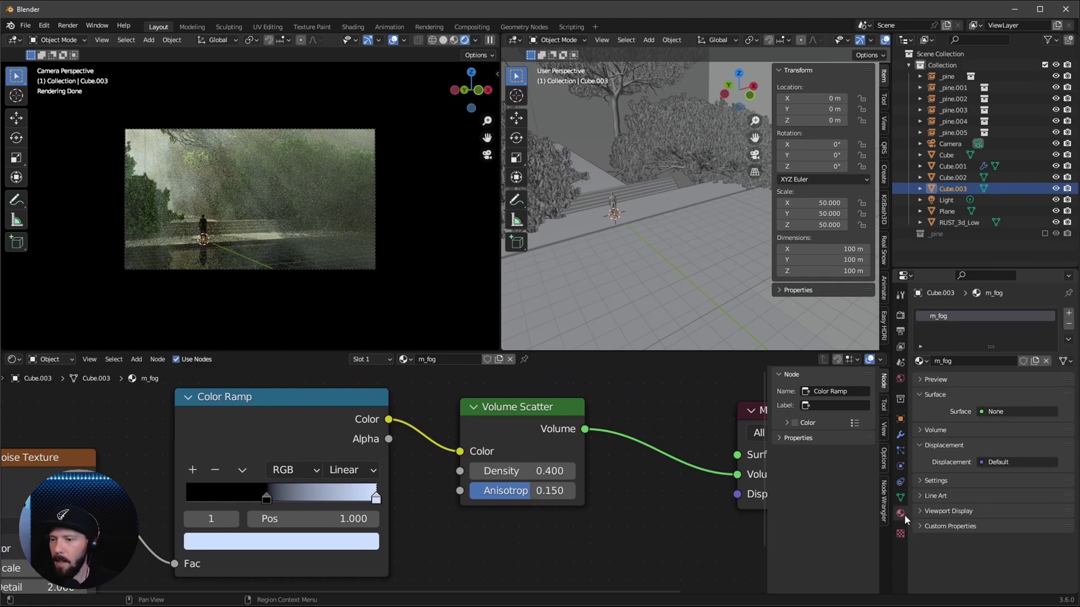
{"action": "left_click", "coordinate": [900, 379]}
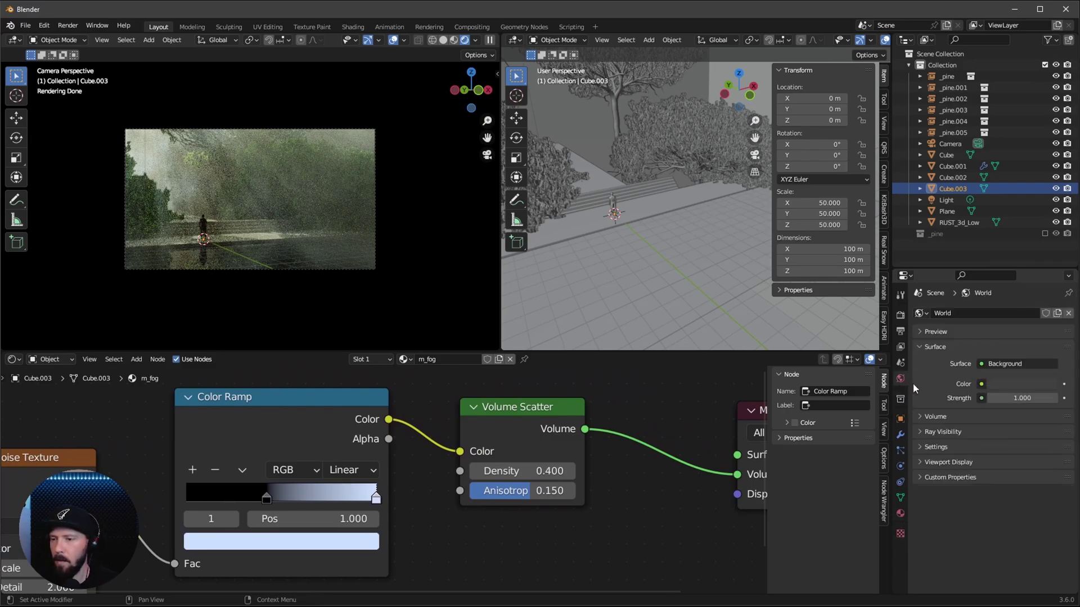
{"action": "left_click", "coordinate": [1018, 384]}
{"action": "left_click", "coordinate": [1003, 335]}
{"action": "type", "text": "7997CC"}
{"action": "key", "text": "Return"}
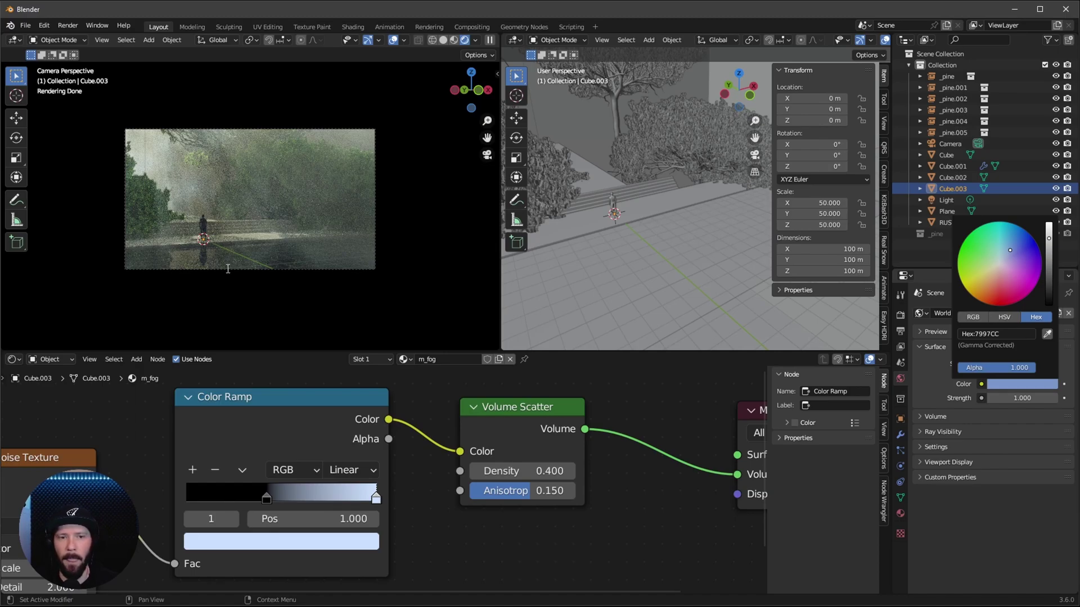
Set the Color Management Look to Very High Contrast.
{"action": "left_click", "coordinate": [900, 315]}
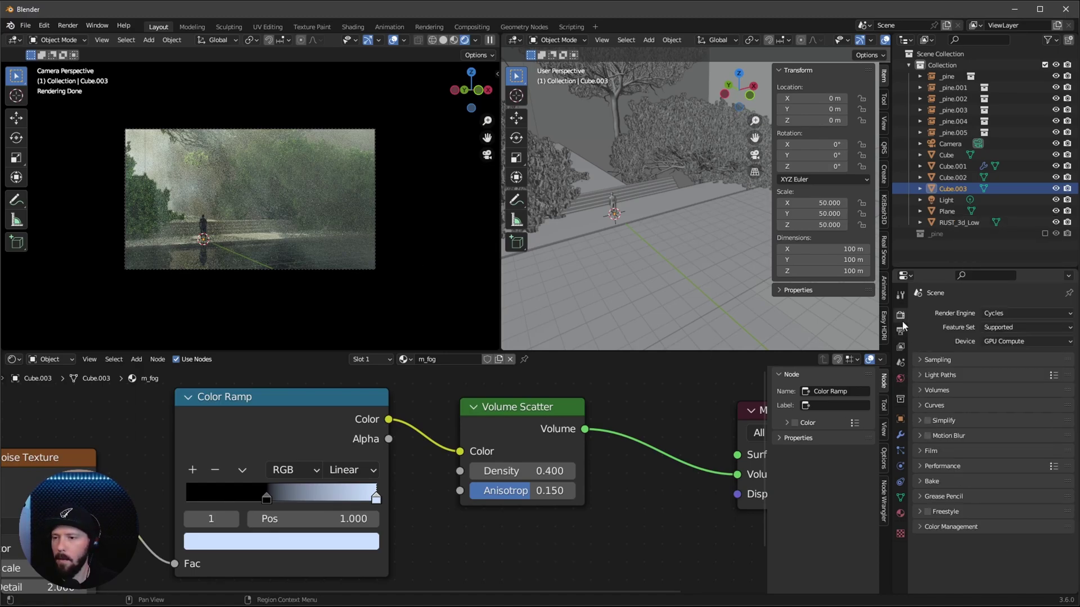
{"action": "left_click", "coordinate": [922, 527]}
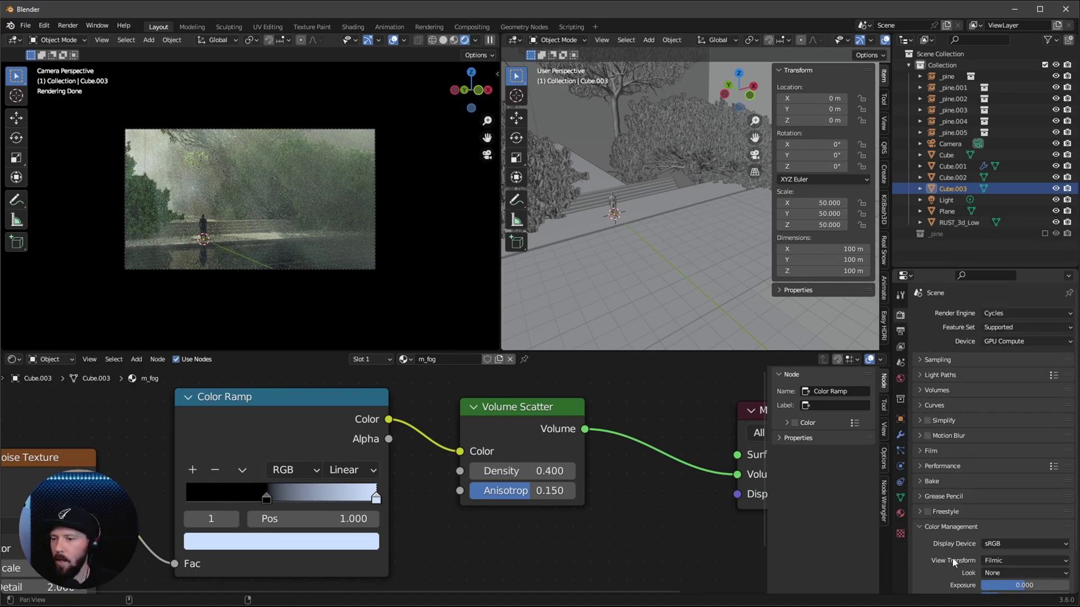
{"action": "scroll", "coordinate": [967, 528], "scroll_direction": "down", "scroll_amount": 2}
{"action": "left_click", "coordinate": [1000, 526]}
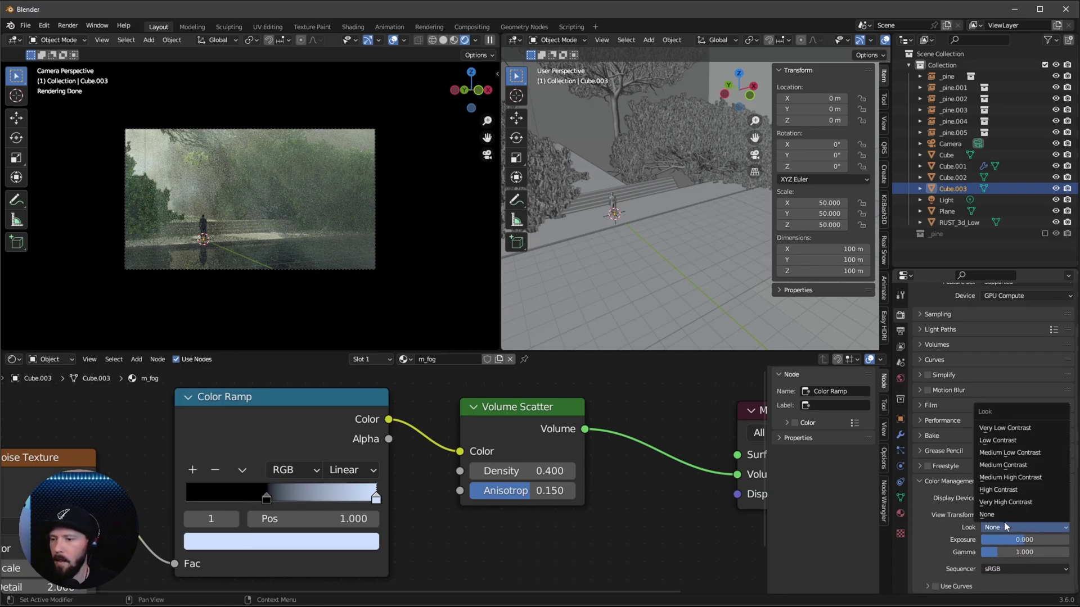
{"action": "left_click", "coordinate": [1016, 501]}
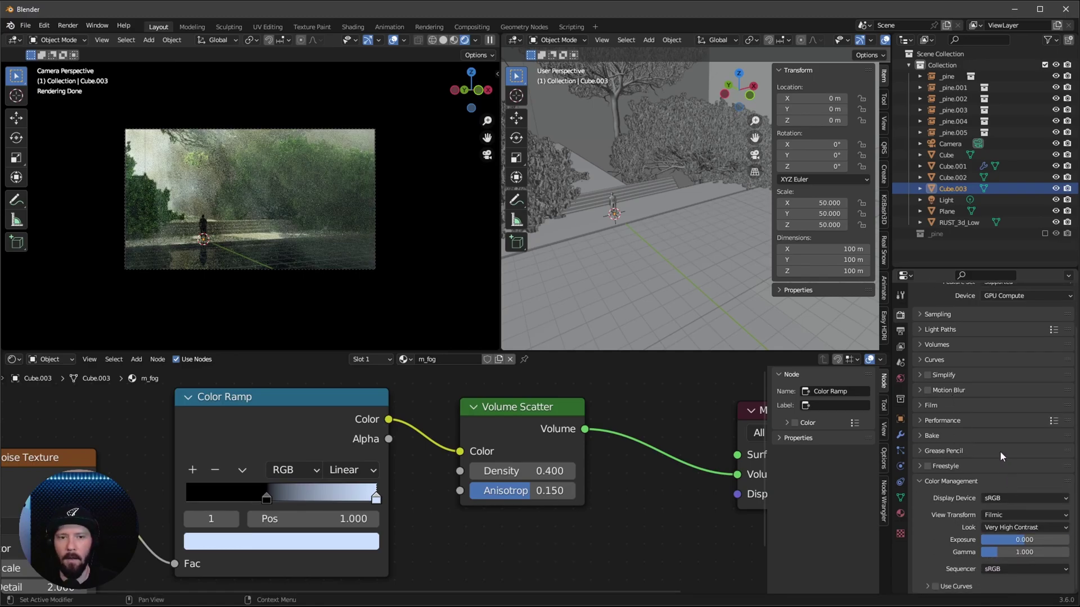
Find the Light Tree option by searching 'tree' and disable it.
{"action": "scroll", "coordinate": [995, 428], "scroll_direction": "up", "scroll_amount": 2}
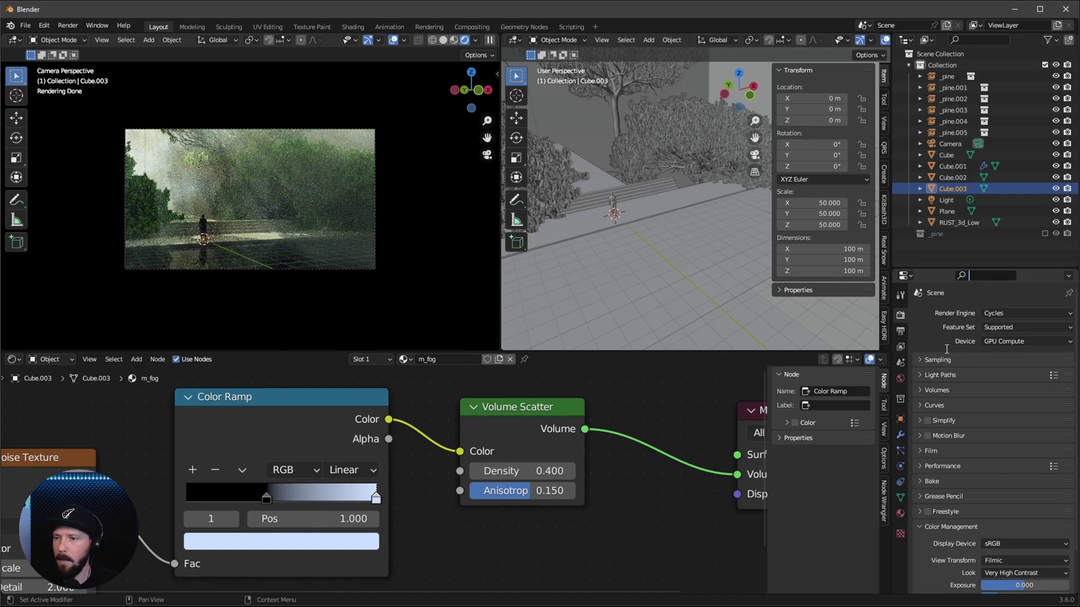
{"action": "type", "text": "tree"}
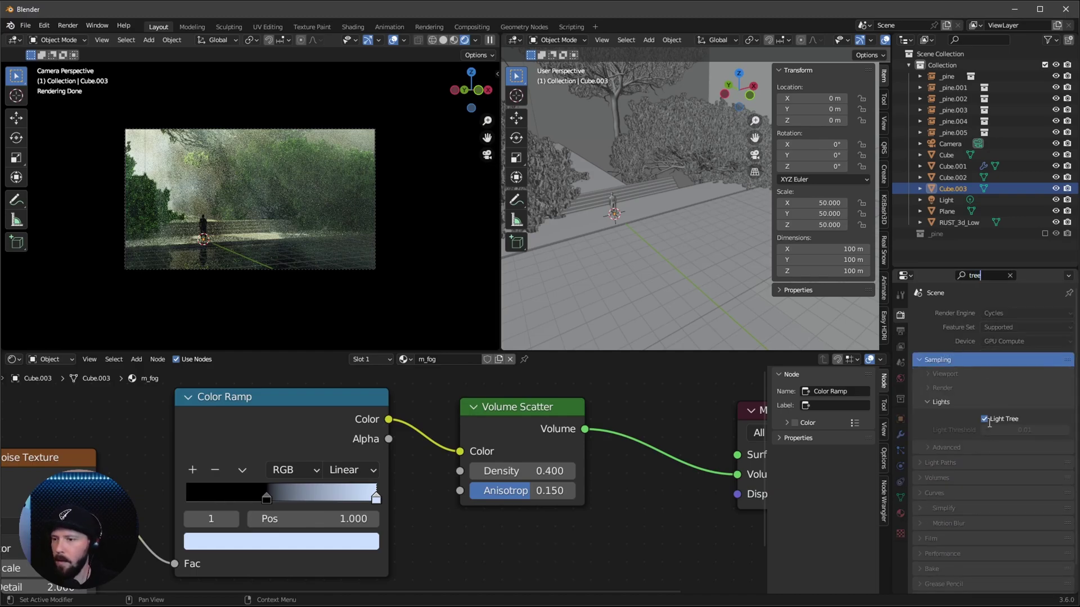
{"action": "left_click", "coordinate": [984, 419]}
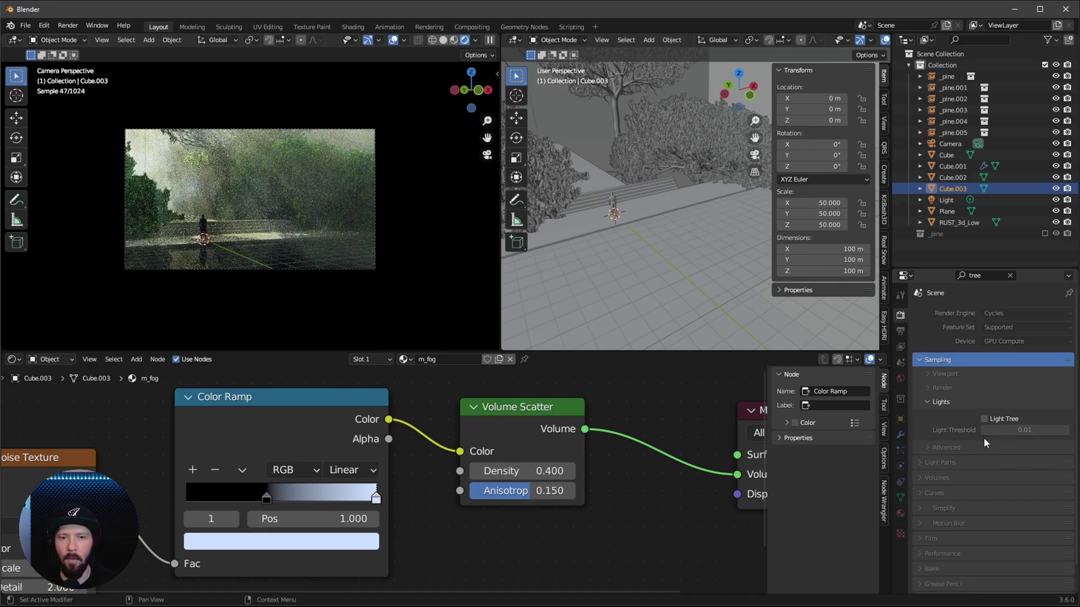